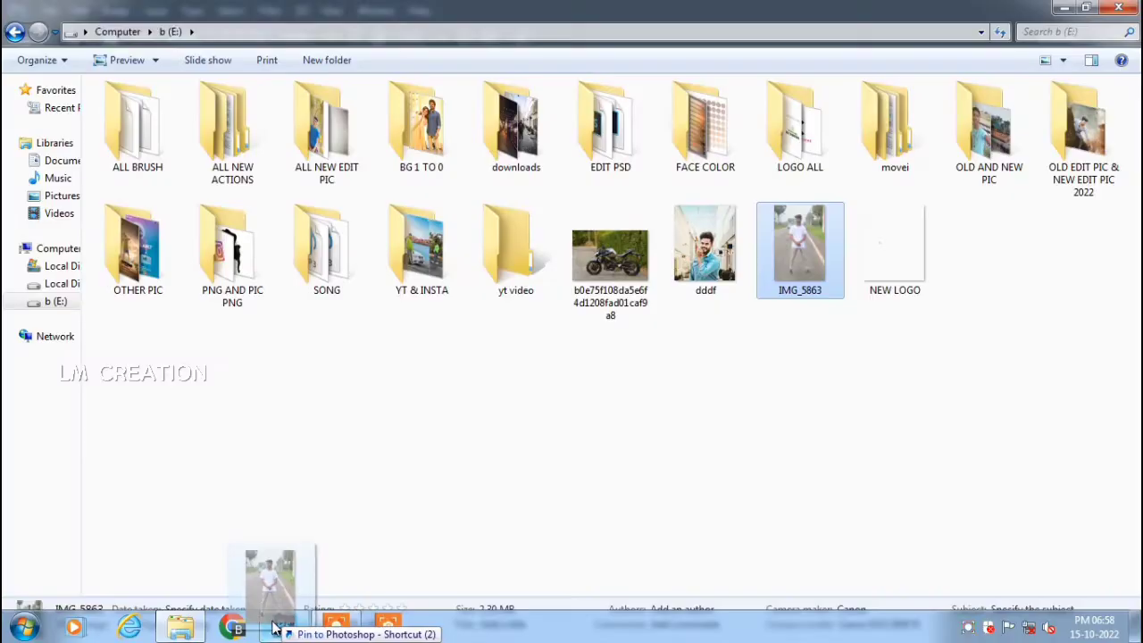
# Open the IMG_5863 photo from drive E in Photoshop
pyautogui.moveTo(265, 602); pyautogui.dragTo(556, 493)
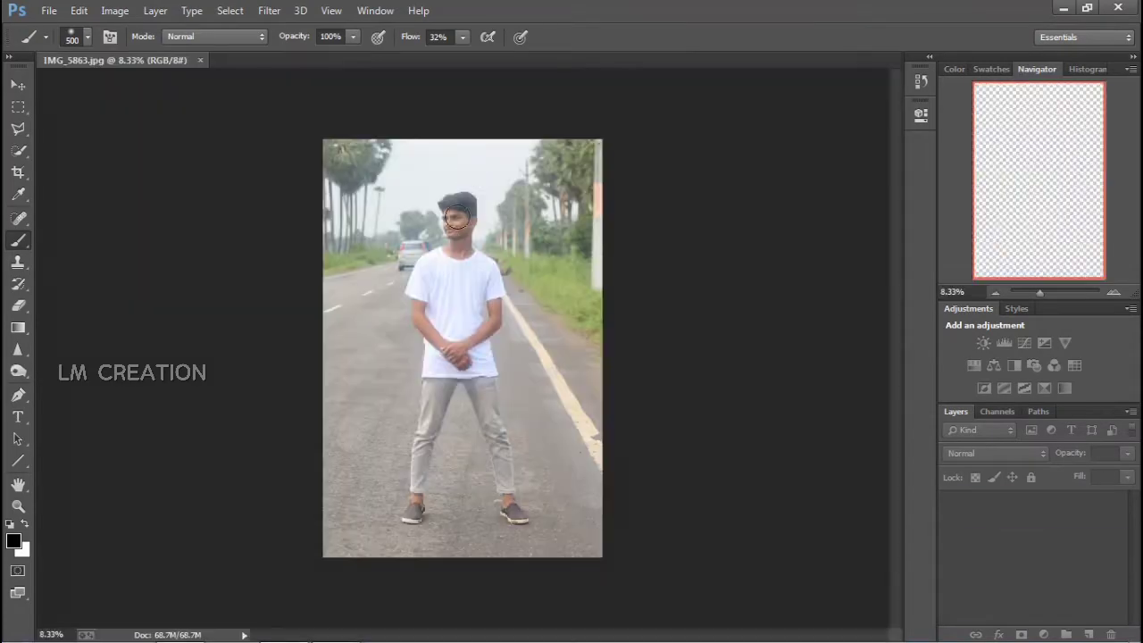
pyautogui.click(1050, 292)
pyautogui.click(1064, 274)
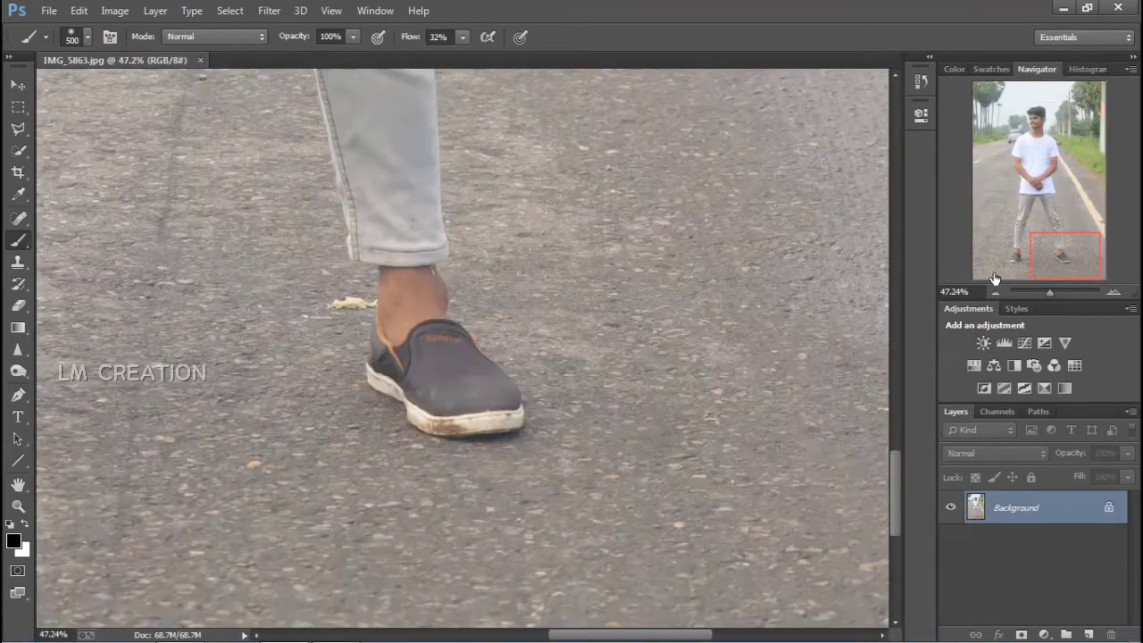
pyautogui.moveTo(1061, 239); pyautogui.dragTo(1036, 109)
pyautogui.hotkey('ctrl', '-')
pyautogui.hotkey('ctrl', '-')
pyautogui.hotkey('ctrl', '-')
pyautogui.hotkey('ctrl', '-')
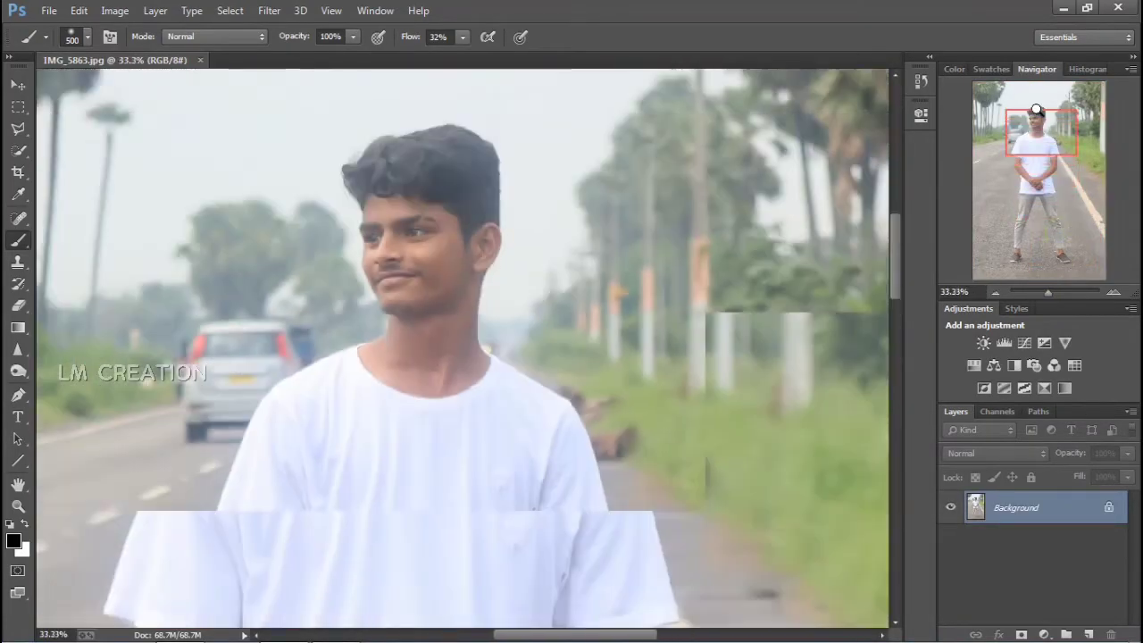
pyautogui.hotkey('ctrl', '-')
pyautogui.hotkey('ctrl', '+')
# Set up the Quick Selection tool with a brush size of 134
pyautogui.rightClick(19, 155)
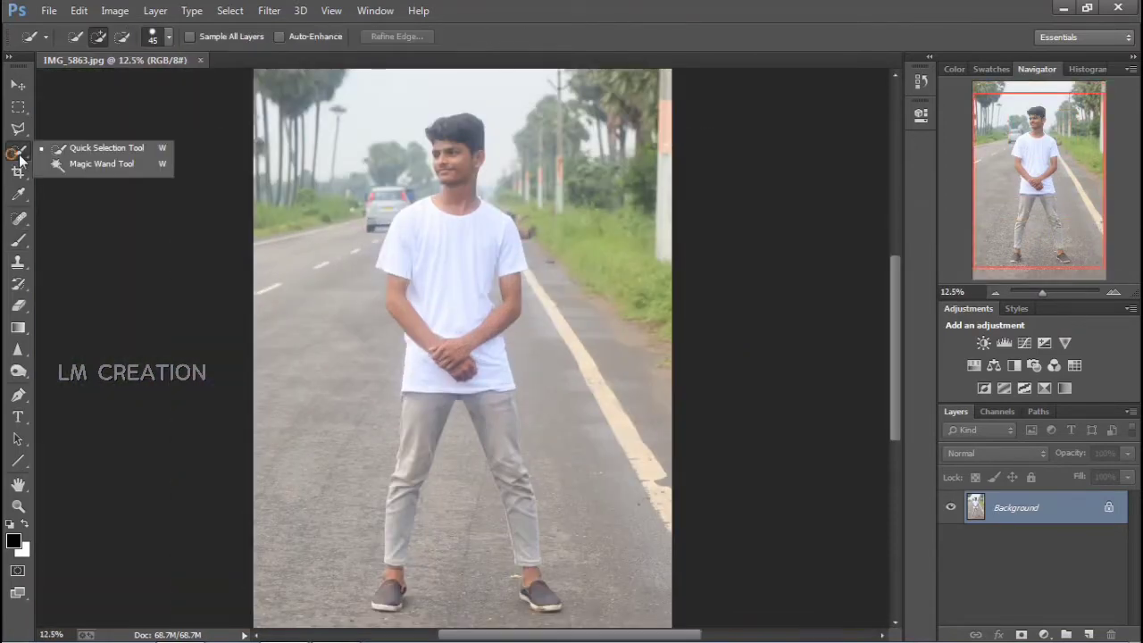
pyautogui.click(80, 148)
pyautogui.press(']')
pyautogui.press(']')
pyautogui.press(']')
pyautogui.press(']')
pyautogui.press(']')
pyautogui.press(']')
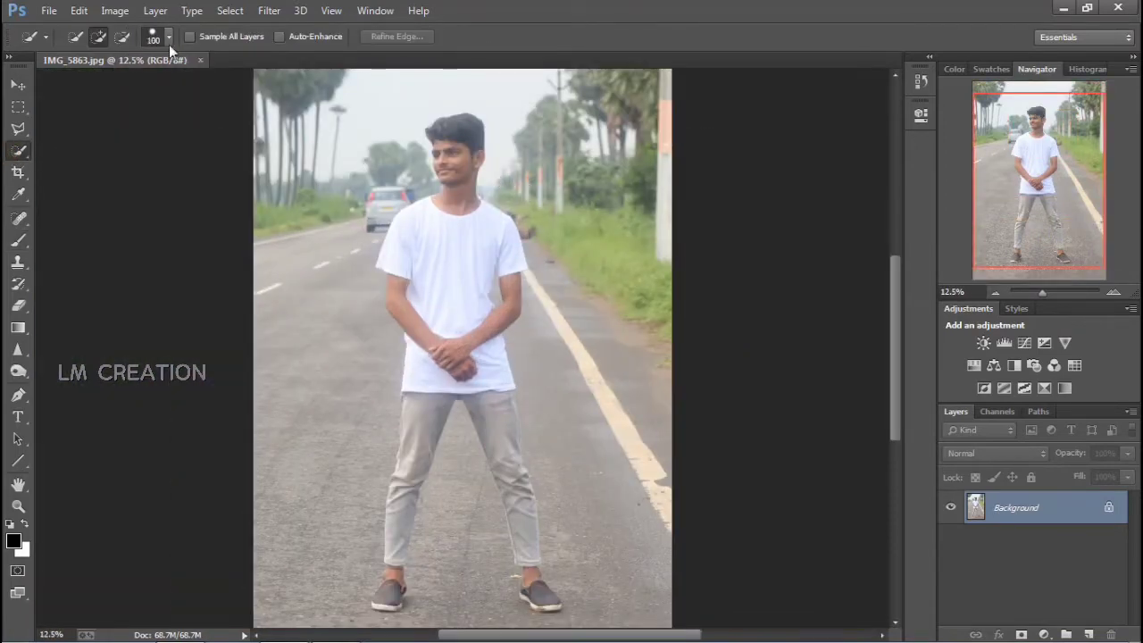
pyautogui.click(169, 41)
pyautogui.moveTo(159, 86); pyautogui.dragTo(171, 86)
# Quick-select the man from head to shoes, brushing over his head, shirt, arms, legs and both shoes
pyautogui.moveTo(454, 159)
pyautogui.mouseDown()
pyautogui.moveTo(449, 188)
pyautogui.moveTo(459, 141)
pyautogui.moveTo(475, 221)
pyautogui.moveTo(498, 251)
pyautogui.mouseUp()
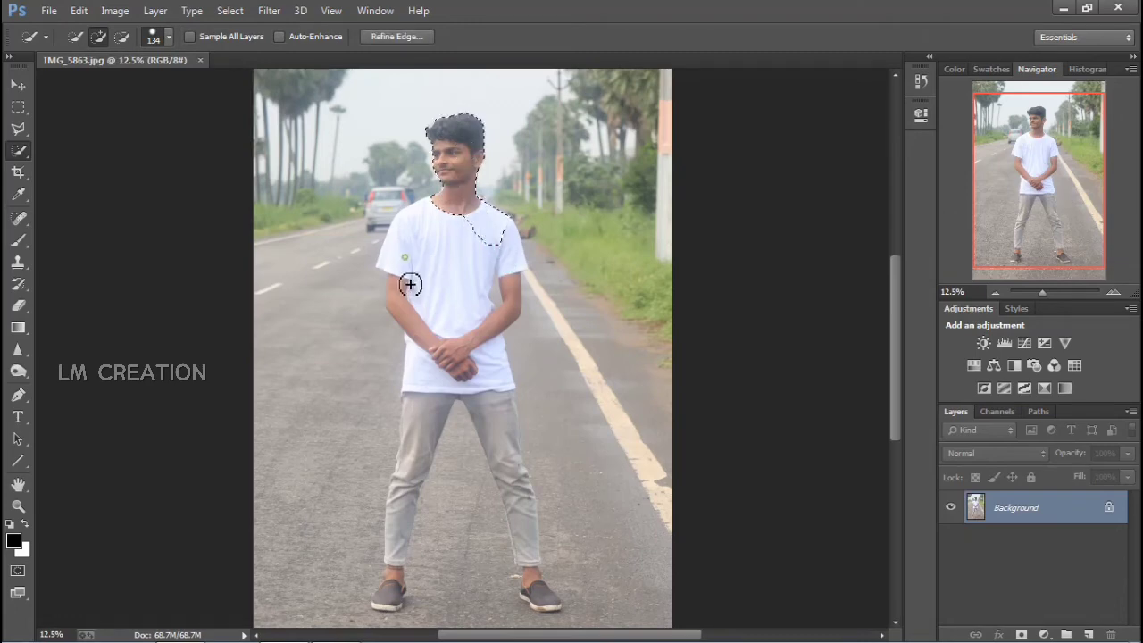
pyautogui.moveTo(410, 284)
pyautogui.mouseDown()
pyautogui.moveTo(462, 366)
pyautogui.moveTo(498, 318)
pyautogui.mouseUp()
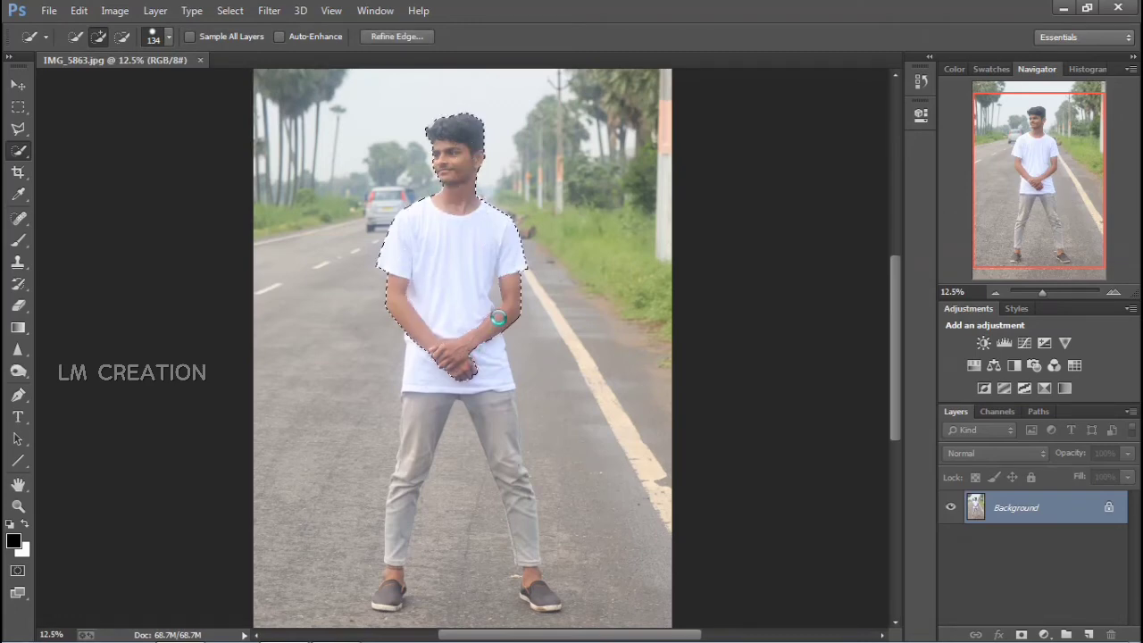
pyautogui.moveTo(547, 566)
pyautogui.mouseDown()
pyautogui.moveTo(555, 603)
pyautogui.moveTo(522, 518)
pyautogui.mouseUp()
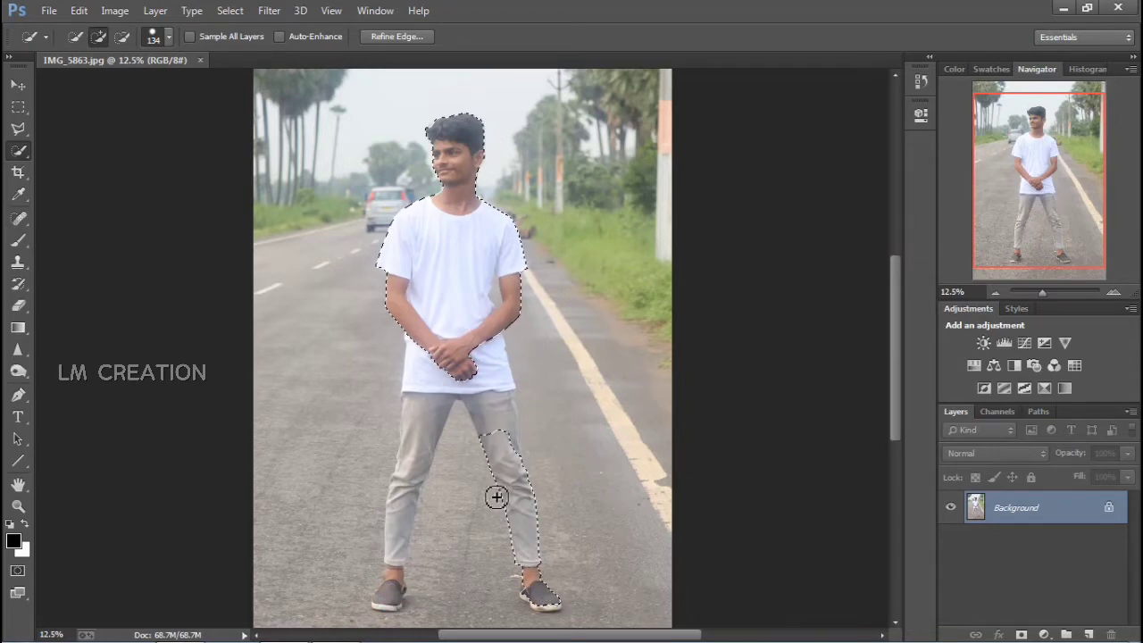
pyautogui.moveTo(498, 492)
pyautogui.mouseDown()
pyautogui.moveTo(515, 430)
pyautogui.moveTo(498, 370)
pyautogui.mouseUp()
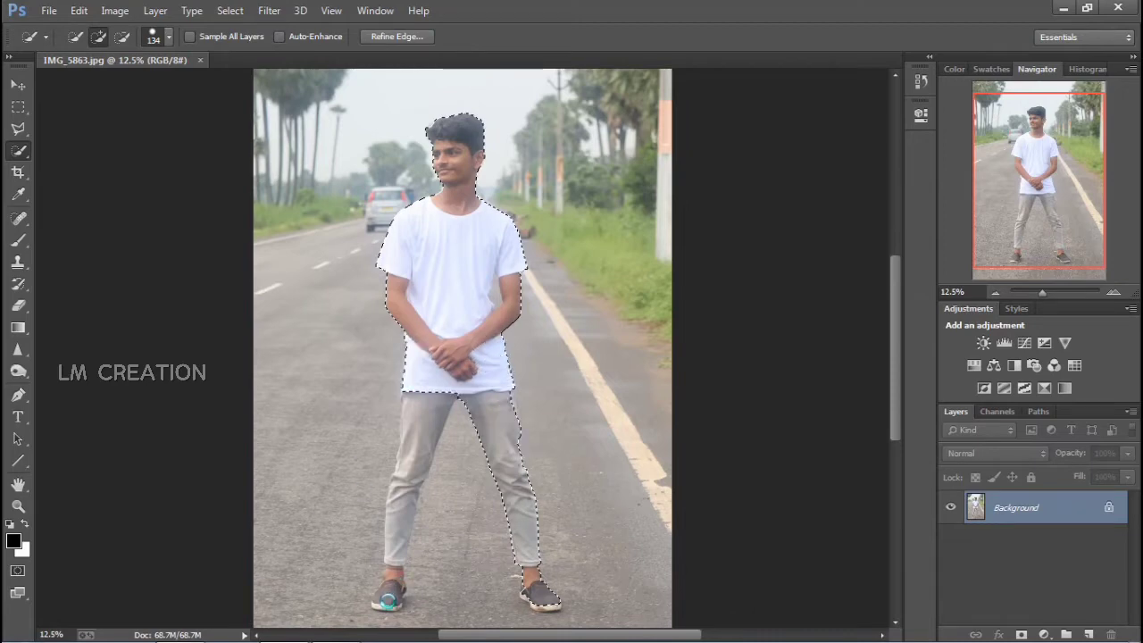
pyautogui.click(388, 600)
pyautogui.moveTo(406, 471); pyautogui.dragTo(432, 405)
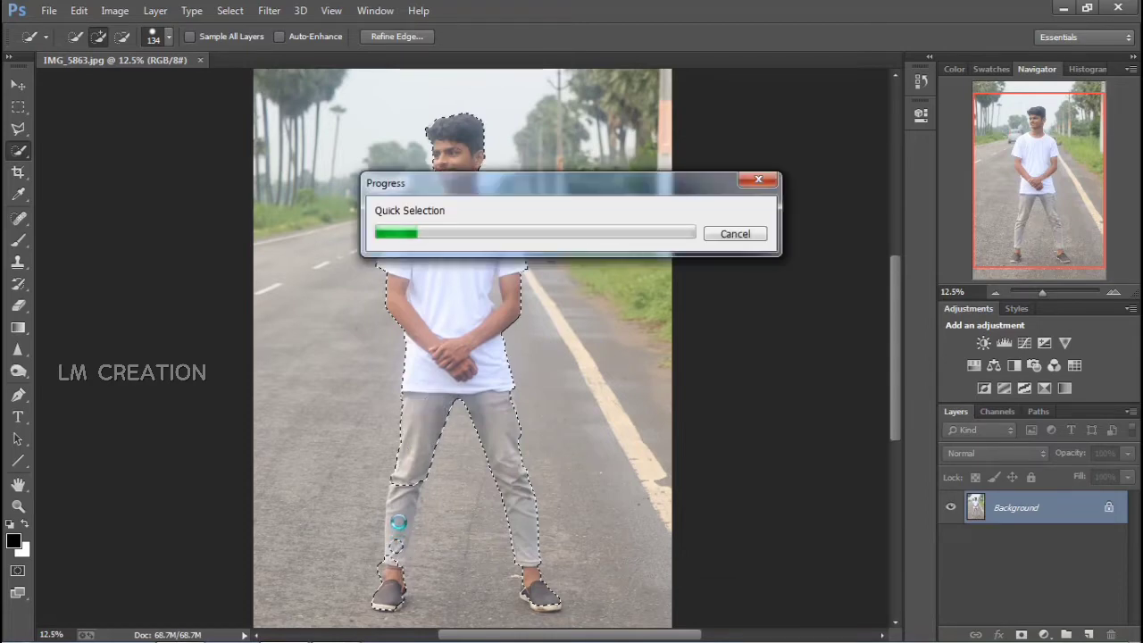
# Try to add the man's unselected lower leg to the selection, and undo those last selection strokes
pyautogui.click(410, 505)
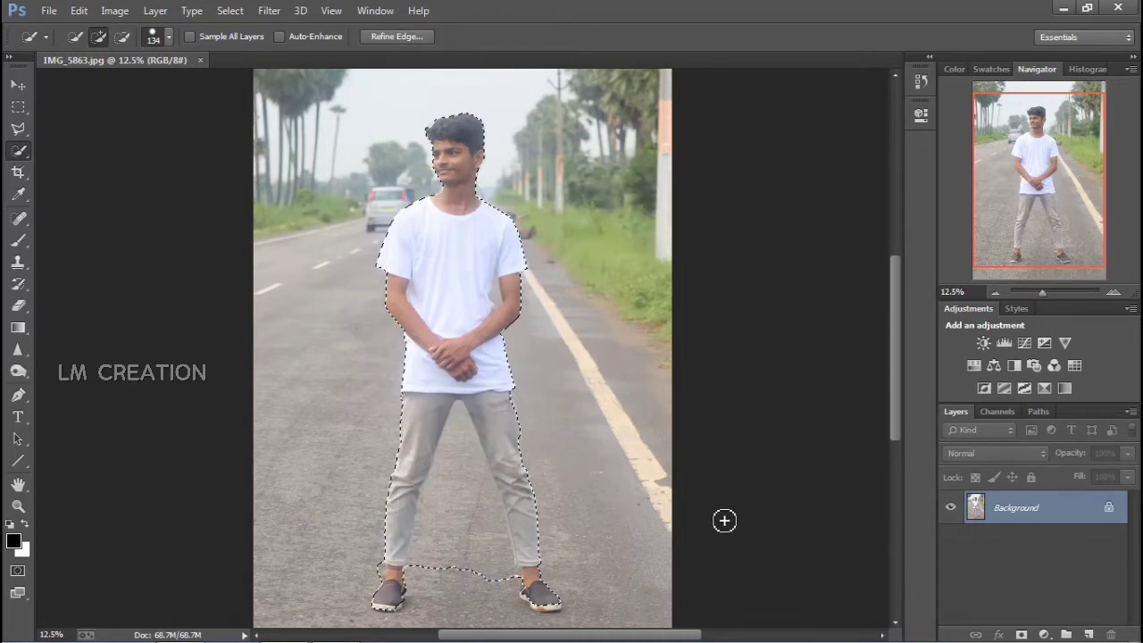
pyautogui.click(397, 523)
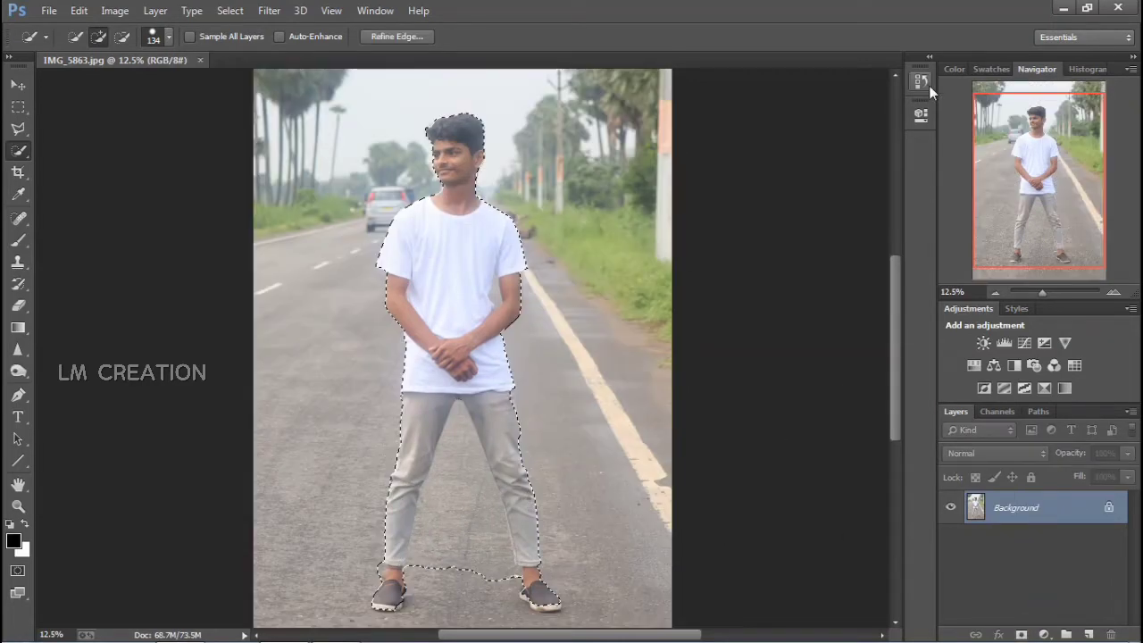
pyautogui.click(929, 84)
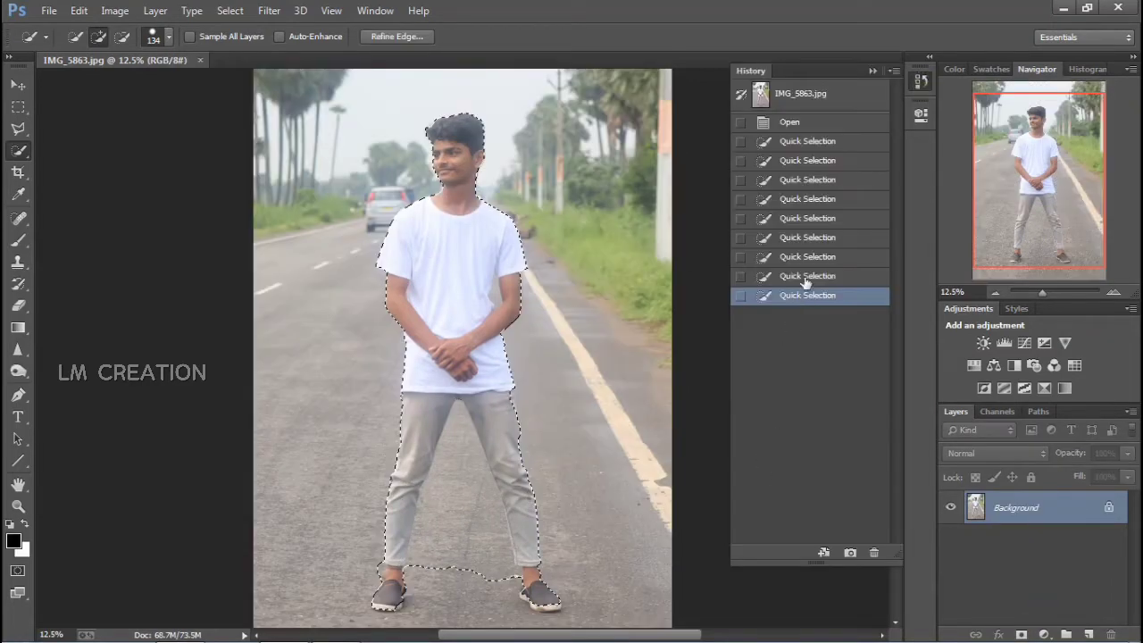
pyautogui.hotkey('ctrl', 'z')
# Add a layer mask from the selection and paint the missing lower leg back in with white at brush size 175
pyautogui.click(1021, 634)
pyautogui.click(873, 71)
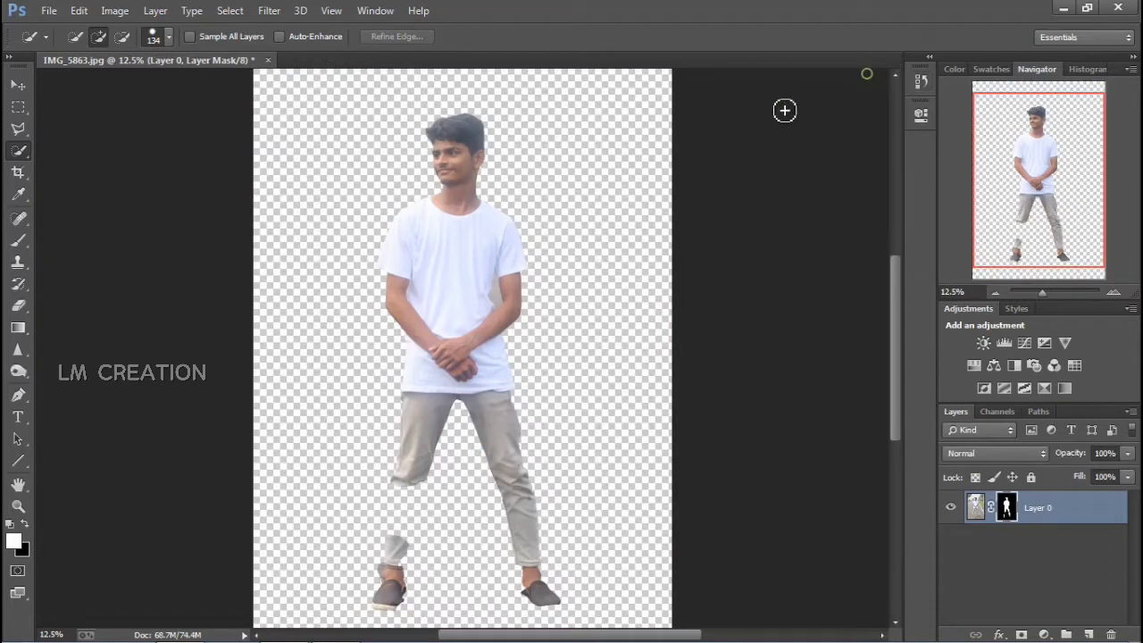
pyautogui.press('b')
pyautogui.press('[')
pyautogui.moveTo(407, 492)
pyautogui.mouseDown()
pyautogui.moveTo(401, 510)
pyautogui.moveTo(416, 497)
pyautogui.moveTo(402, 518)
pyautogui.moveTo(408, 480)
pyautogui.moveTo(412, 531)
pyautogui.moveTo(401, 554)
pyautogui.mouseUp()
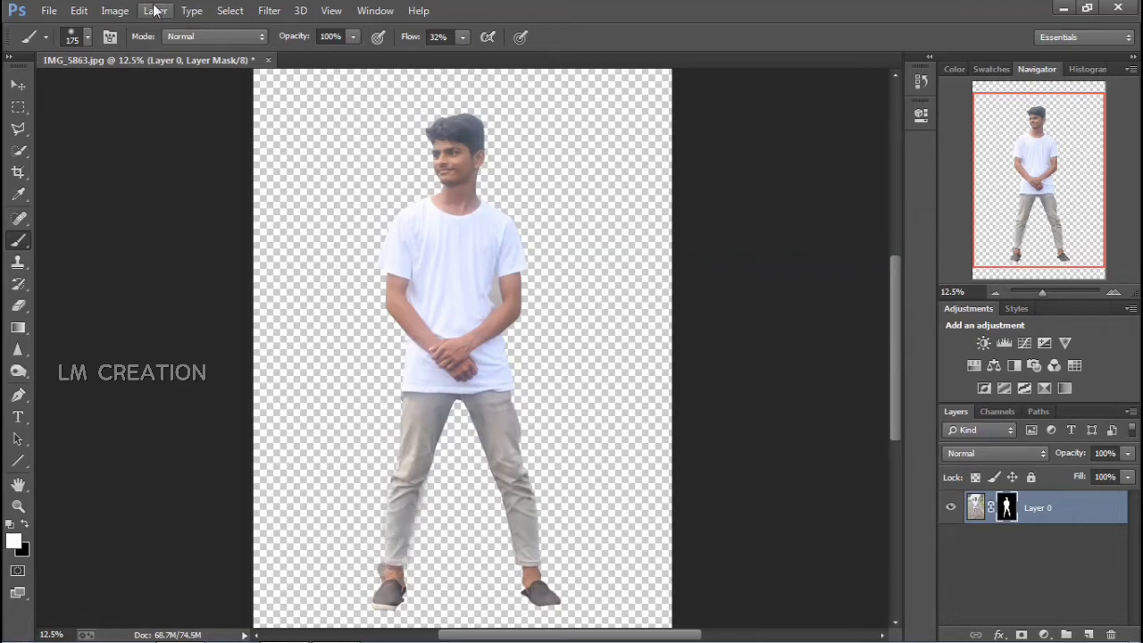
# Create a new white 4000 by 5000 pixel RGB document named lm
pyautogui.click(40, 12)
pyautogui.click(62, 28)
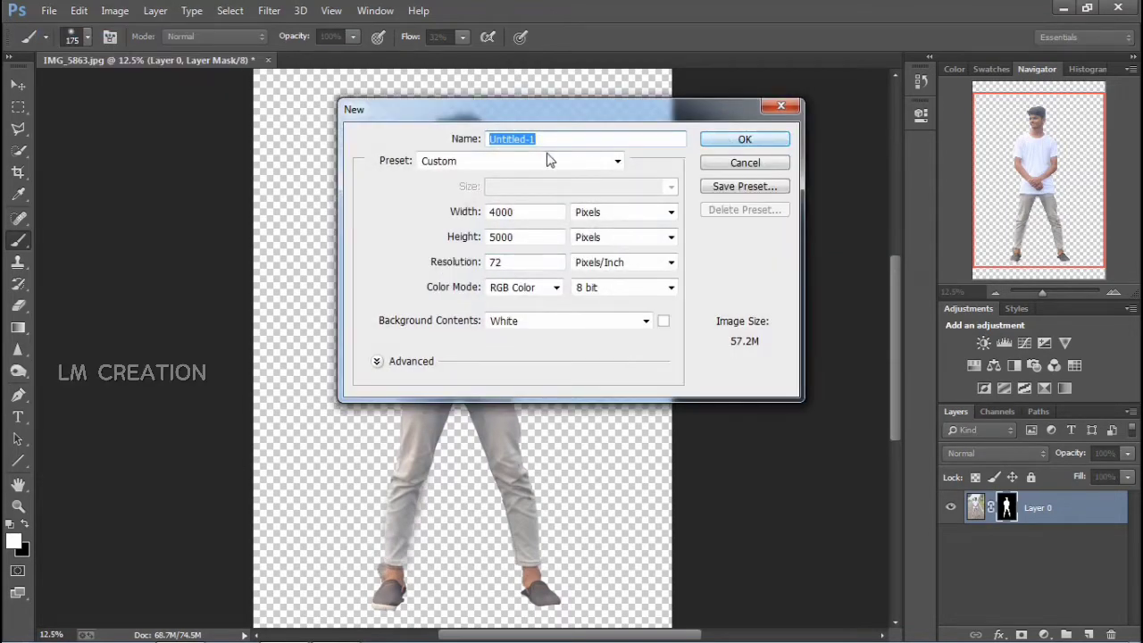
pyautogui.click(546, 162)
pyautogui.click(613, 135)
pyautogui.doubleClick(613, 135)
pyautogui.write('lm')
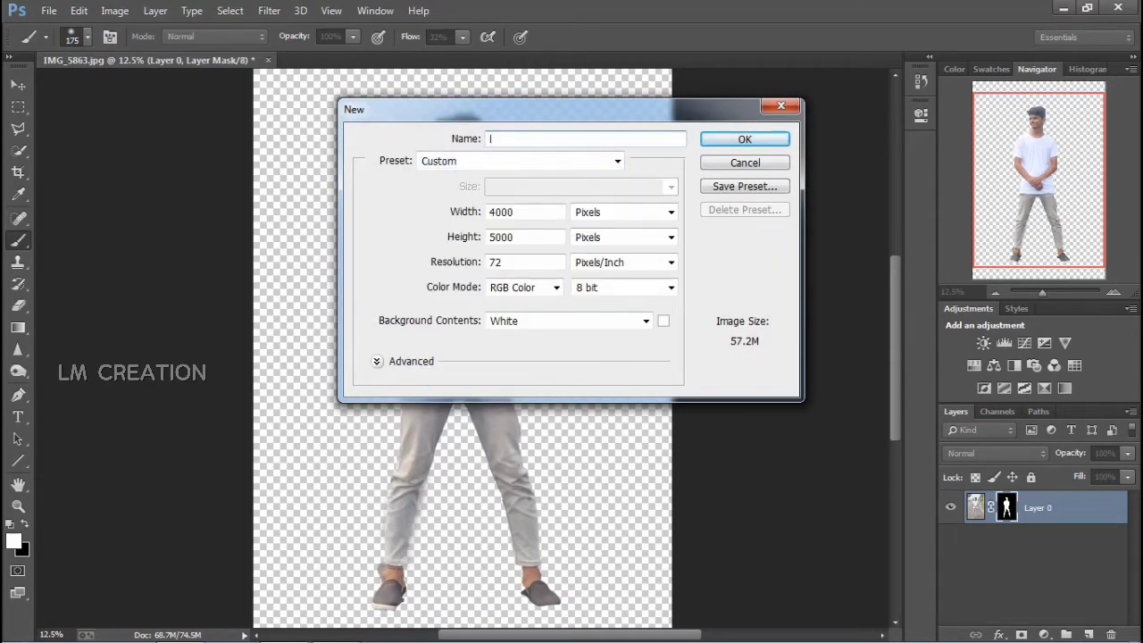
pyautogui.click(747, 141)
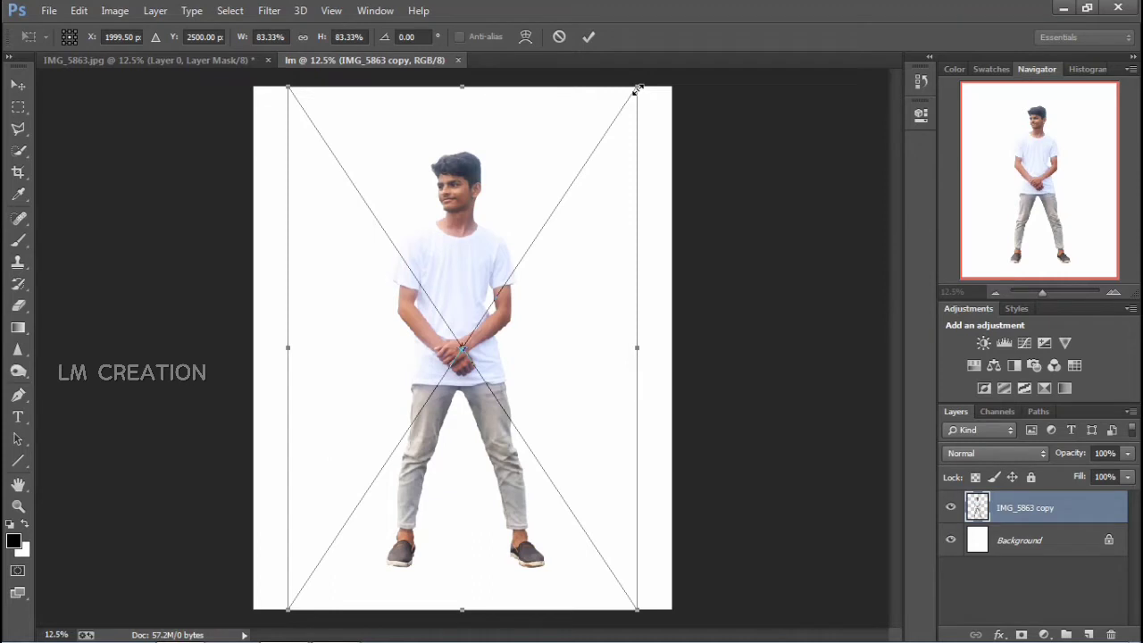
# Scale the placed IMG_5863 cutout to about 63.8% and position it at the lower centre of the canvas
pyautogui.moveTo(637, 89); pyautogui.dragTo(557, 207)
pyautogui.moveTo(475, 361); pyautogui.dragTo(520, 361)
pyautogui.press('b')
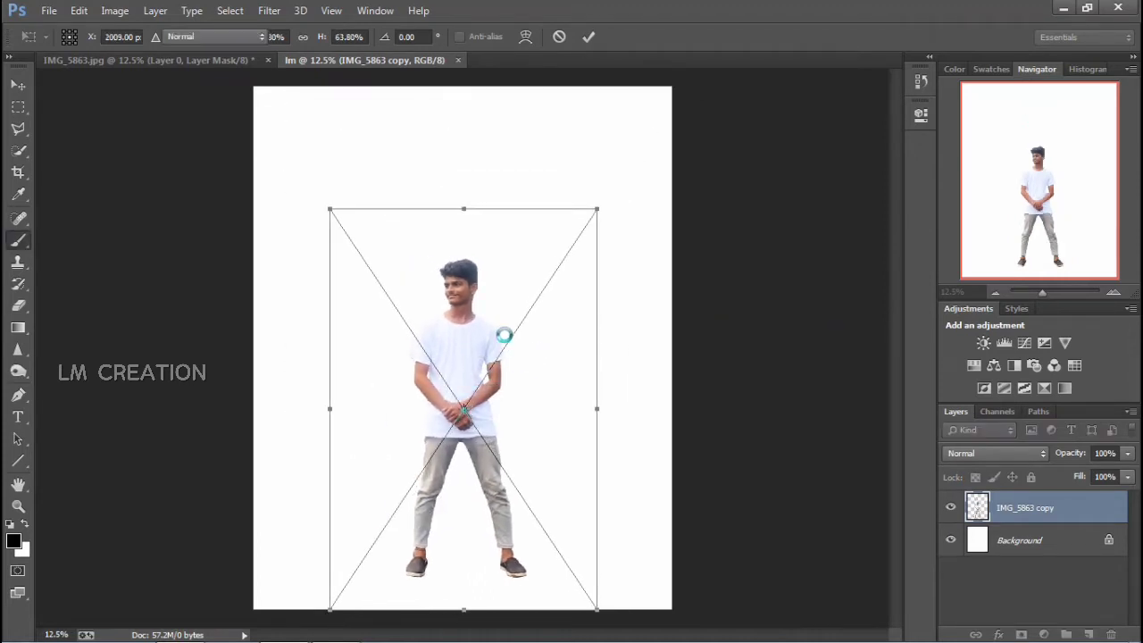
pyautogui.press('Return')
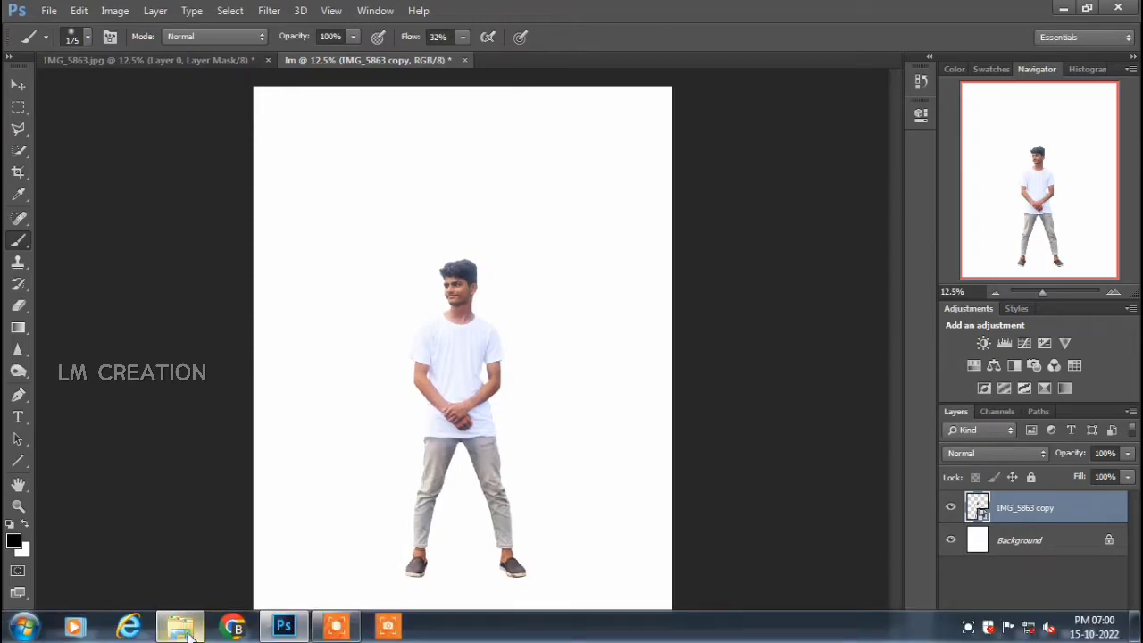
pyautogui.click(122, 629)
pyautogui.click(55, 301)
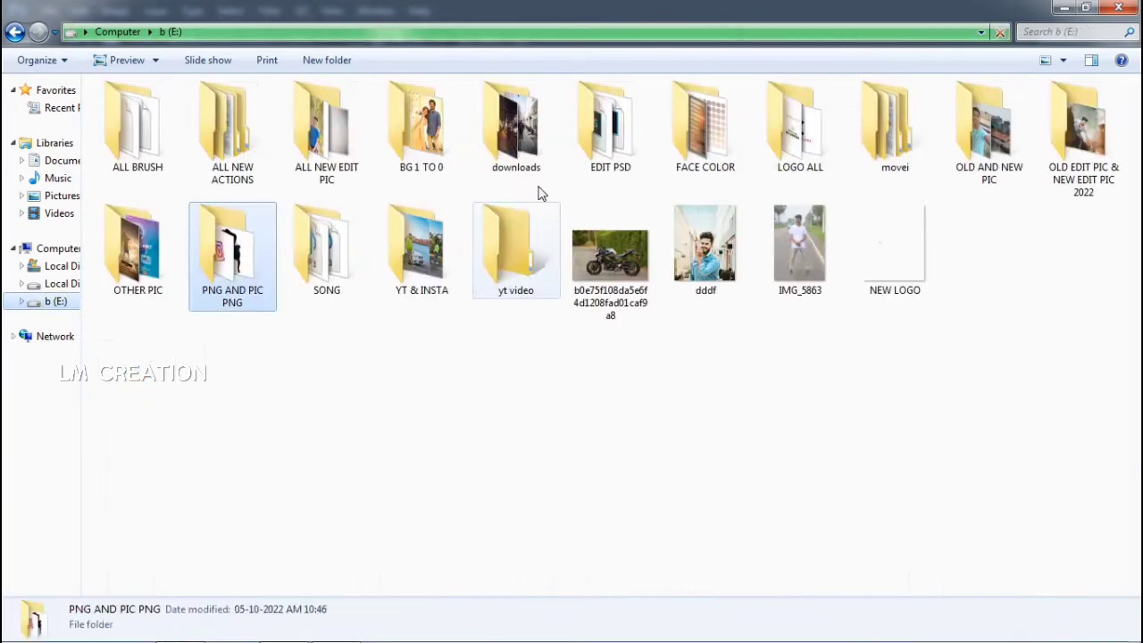
pyautogui.doubleClick(516, 134)
pyautogui.doubleClick(223, 134)
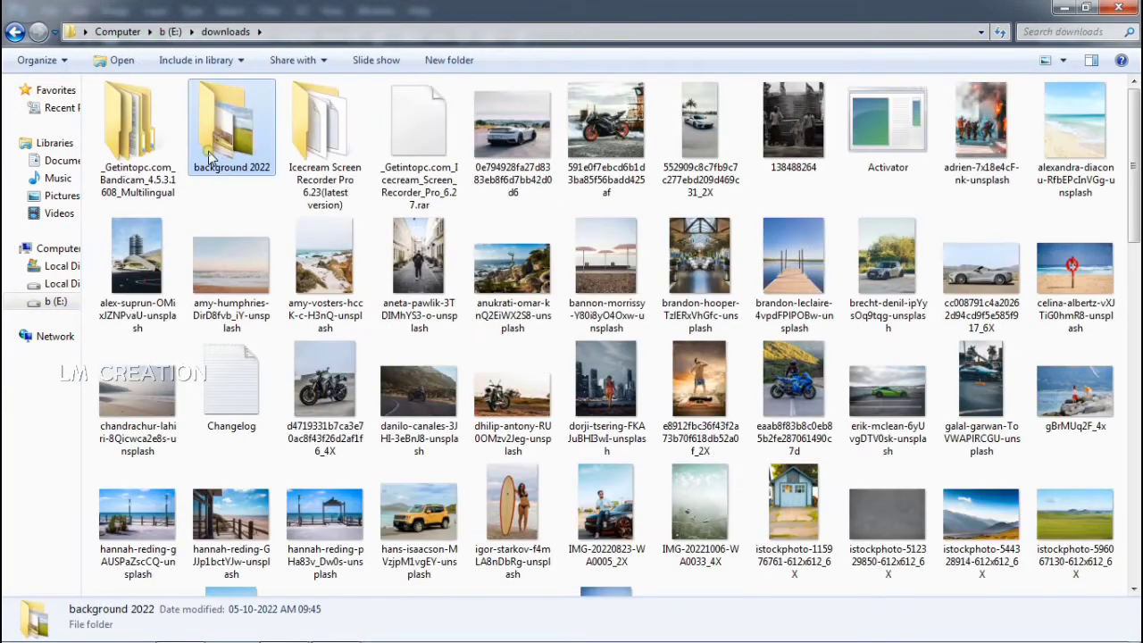
pyautogui.scroll(-5, 725, 427)
pyautogui.scroll(5, 638, 518)
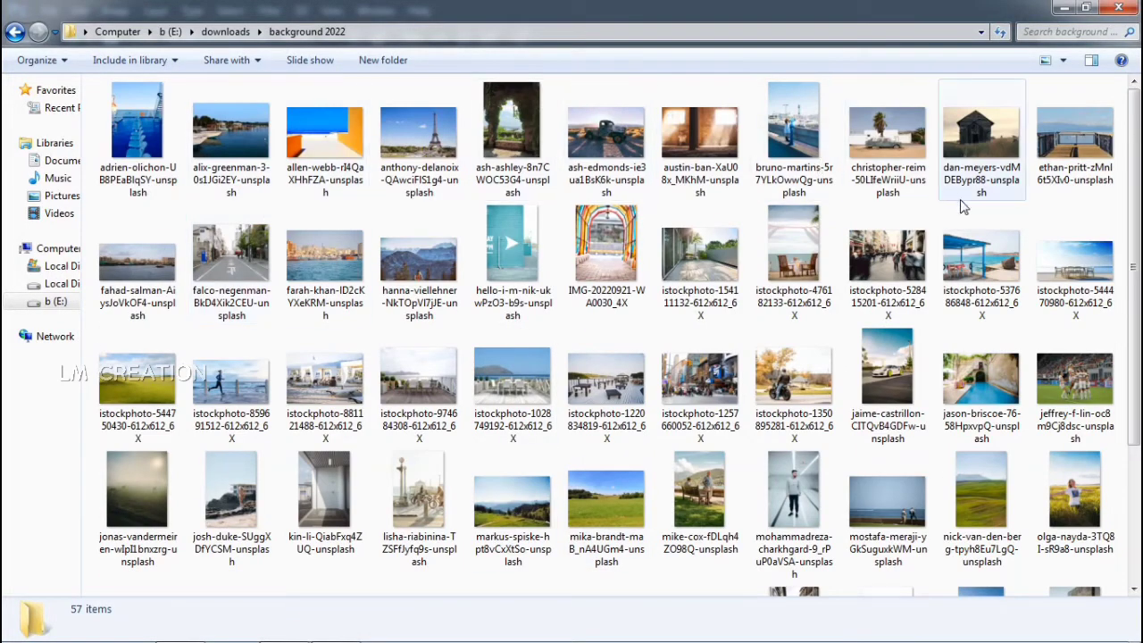
pyautogui.moveTo(822, 380); pyautogui.dragTo(450, 564)
# Flip the placed motorcycle image horizontally and enlarge it to about 254.5% wide by 224% high, covering the canvas with its house side
pyautogui.rightClick(503, 408)
pyautogui.click(562, 379)
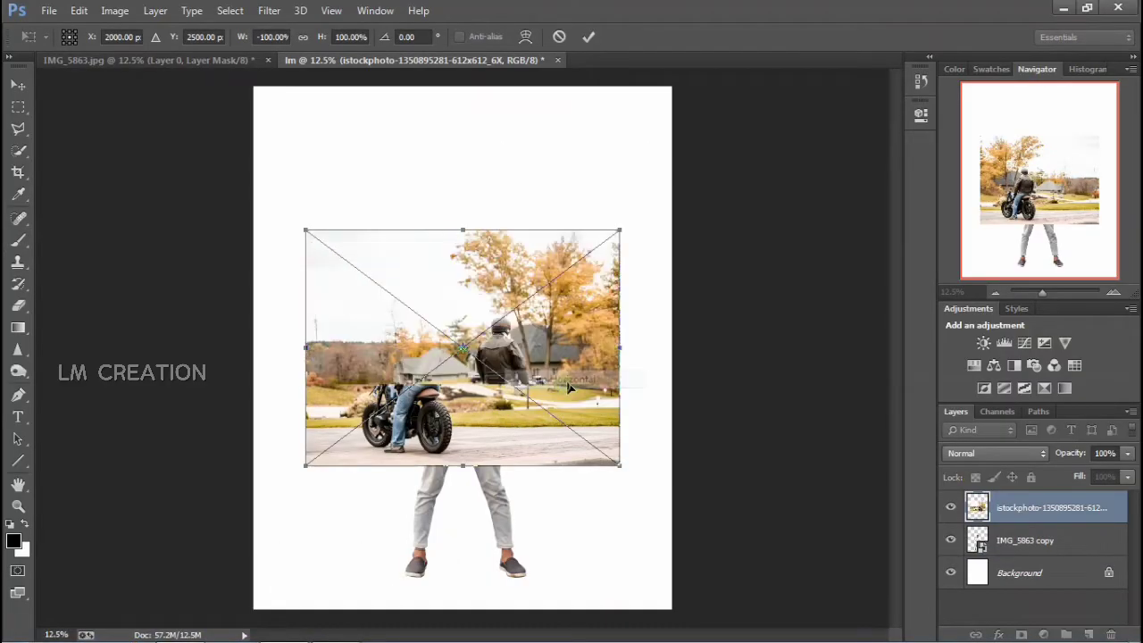
pyautogui.moveTo(324, 40); pyautogui.dragTo(430, 51)
pyautogui.moveTo(353, 319); pyautogui.dragTo(528, 340)
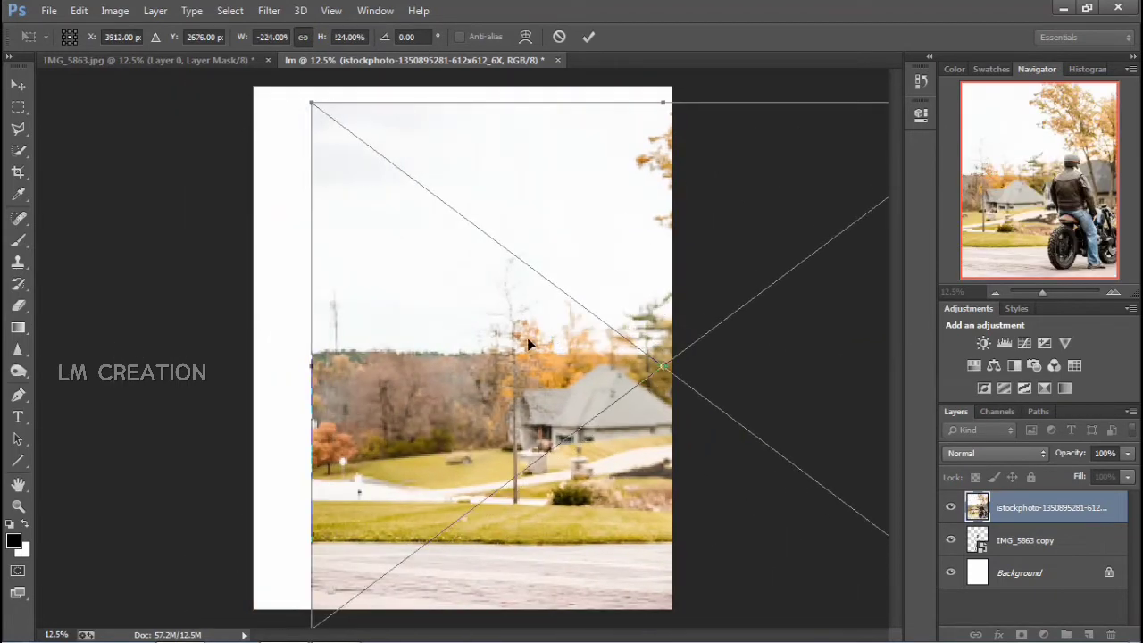
pyautogui.moveTo(274, 357); pyautogui.dragTo(253, 364)
pyautogui.moveTo(326, 375); pyautogui.dragTo(360, 349)
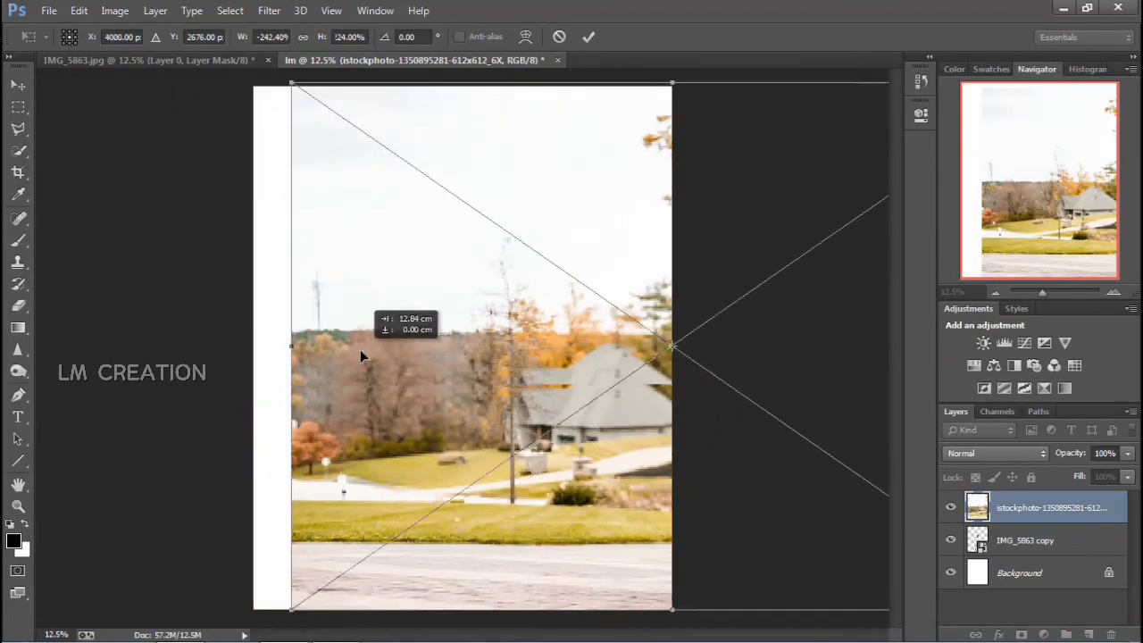
pyautogui.moveTo(278, 357); pyautogui.dragTo(249, 350)
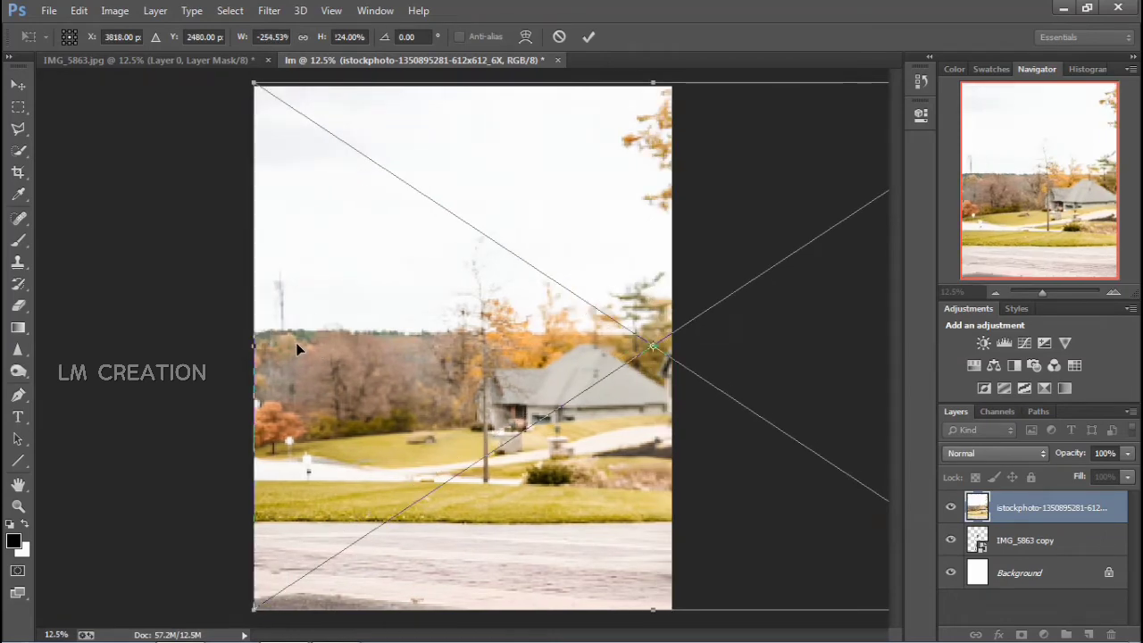
pyautogui.press('Return')
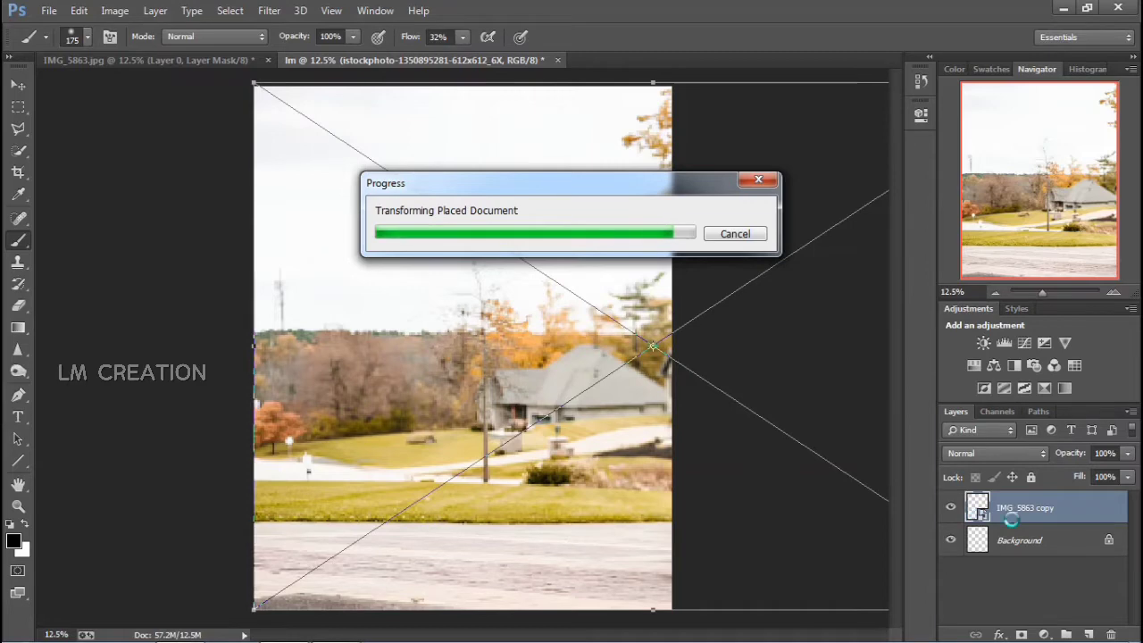
# Put the istockphoto layer beneath the IMG_5863 copy layer and shift the man slightly to the right
pyautogui.moveTo(1032, 525); pyautogui.dragTo(1024, 546)
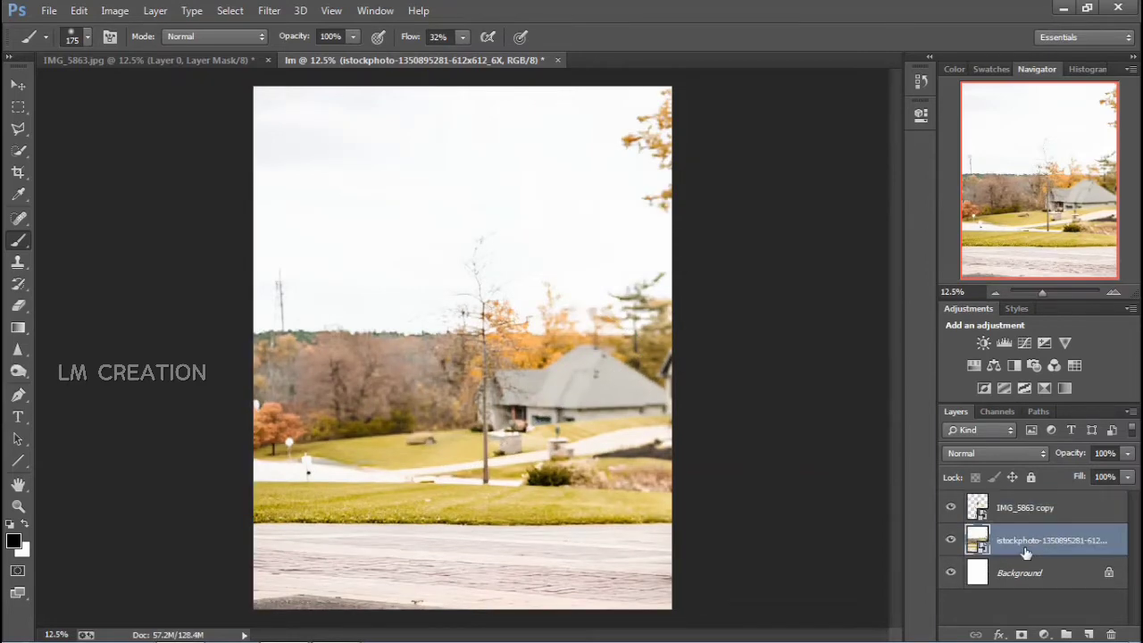
pyautogui.click(1014, 509)
pyautogui.press('v')
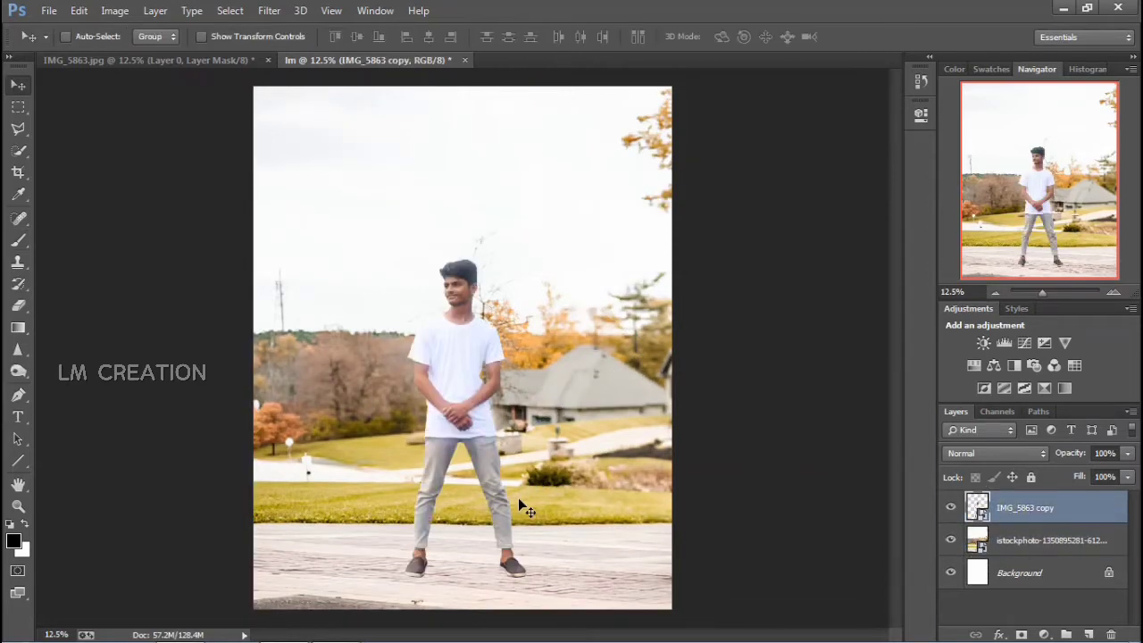
pyautogui.moveTo(518, 497); pyautogui.dragTo(522, 503)
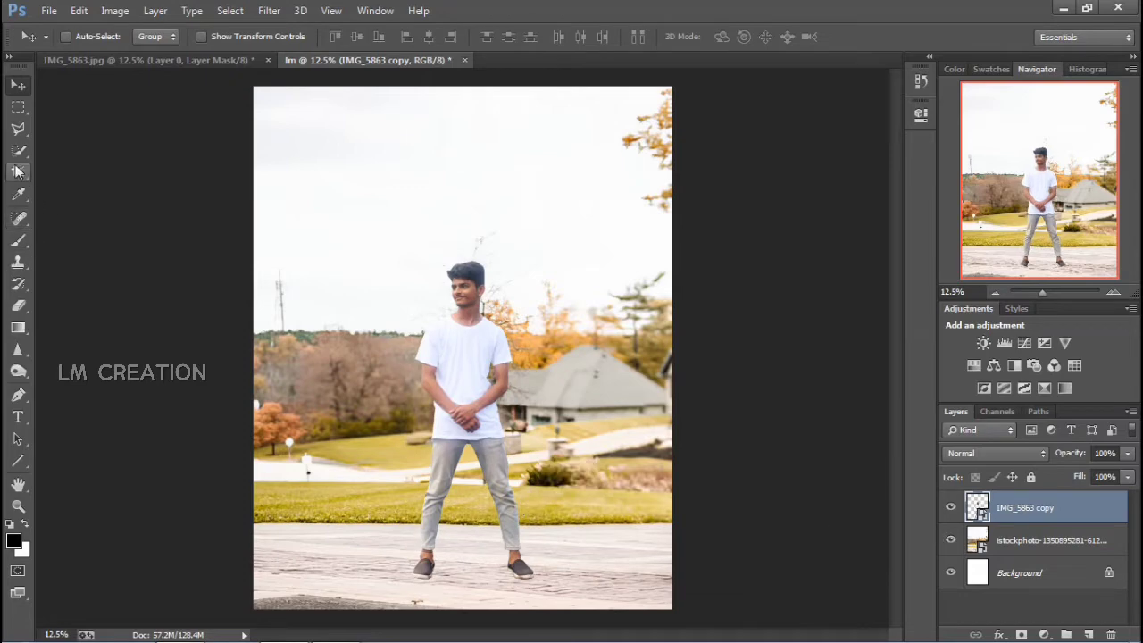
# Draw three black 1 px guide lines sloping down to the right across the canvas with the Line tool
pyautogui.click(18, 461)
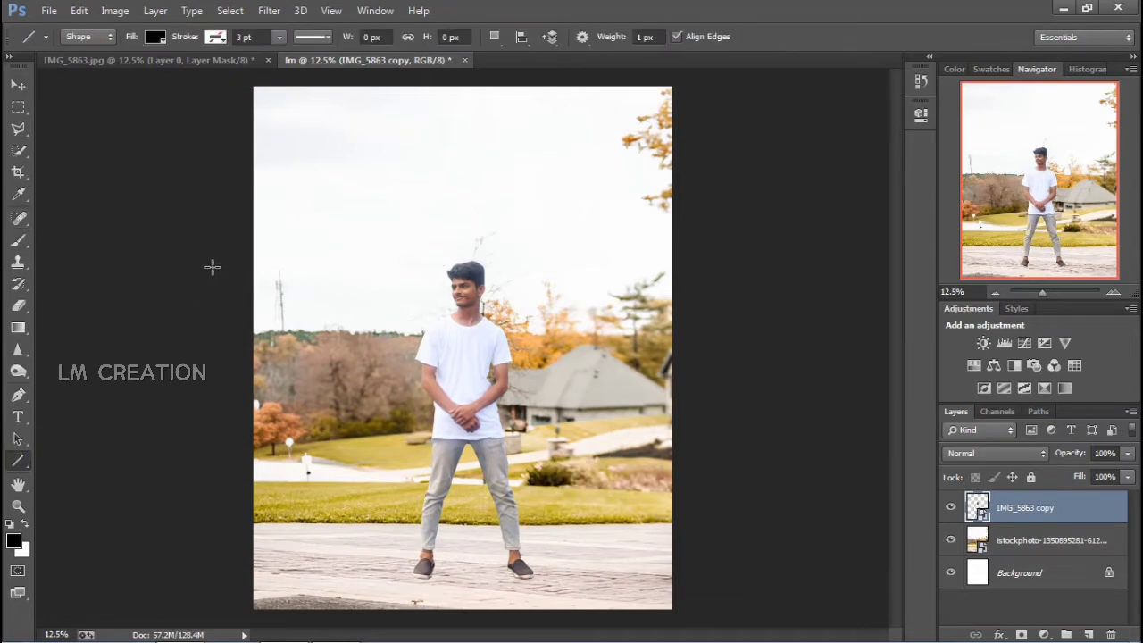
pyautogui.moveTo(243, 264)
pyautogui.mouseDown()
pyautogui.moveTo(669, 352)
pyautogui.moveTo(714, 391)
pyautogui.mouseUp()
pyautogui.moveTo(219, 393); pyautogui.dragTo(710, 532)
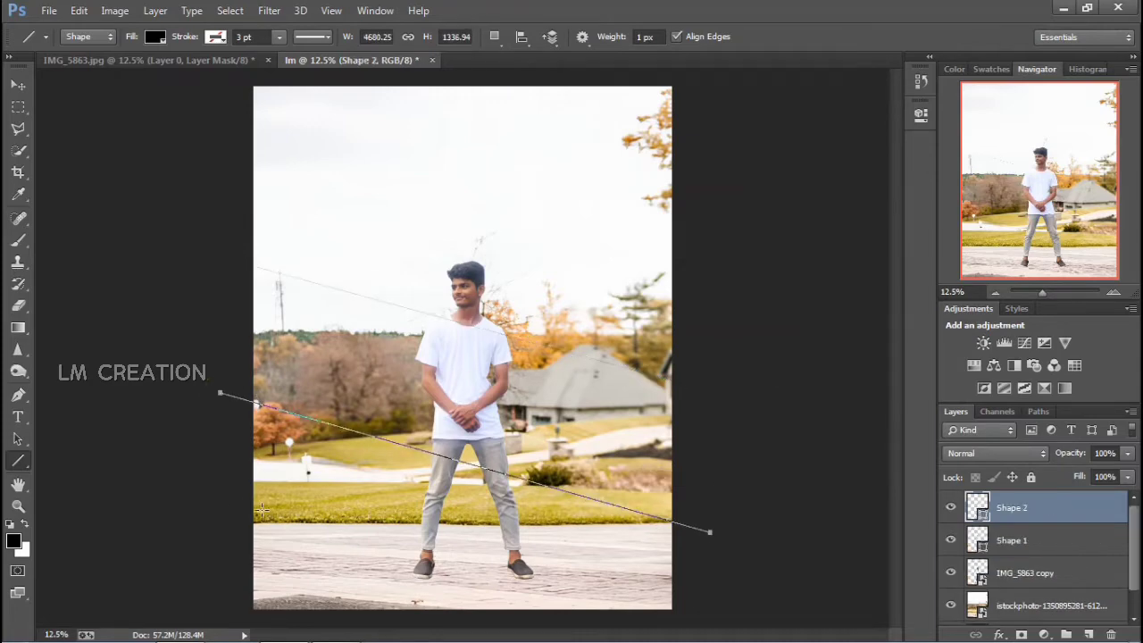
pyautogui.moveTo(238, 503); pyautogui.dragTo(761, 602)
# Scale the man on the IMG_5863 copy layer to 61.18% and shift him slightly so his feet stand on the paving
pyautogui.click(1009, 573)
pyautogui.click(1003, 608)
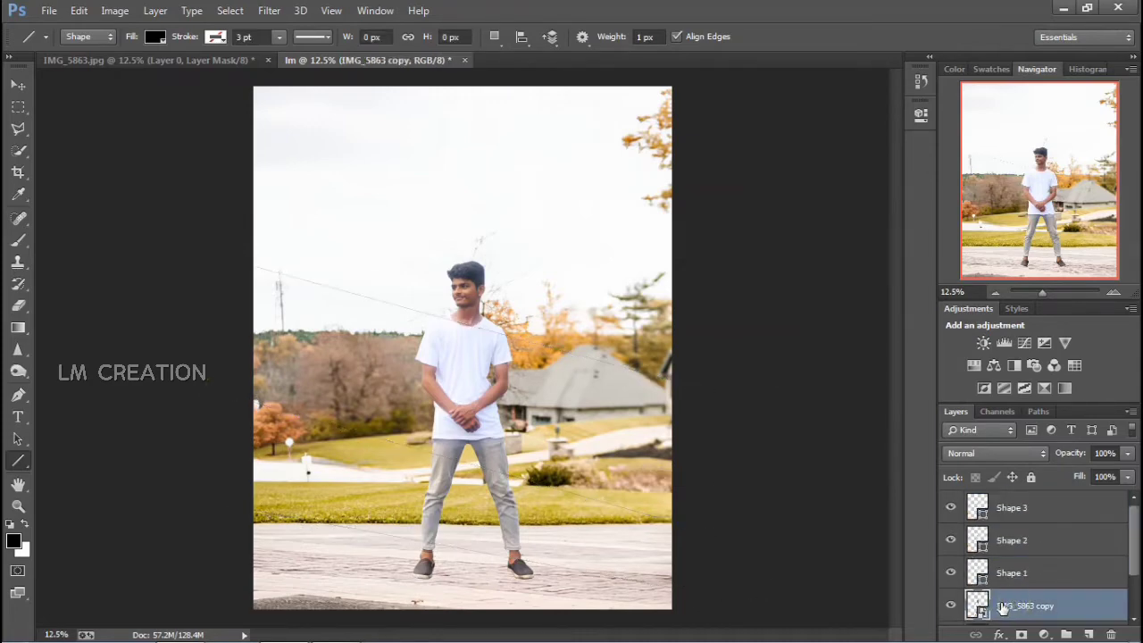
pyautogui.hotkey('ctrl', 't')
pyautogui.moveTo(334, 207); pyautogui.dragTo(343, 224)
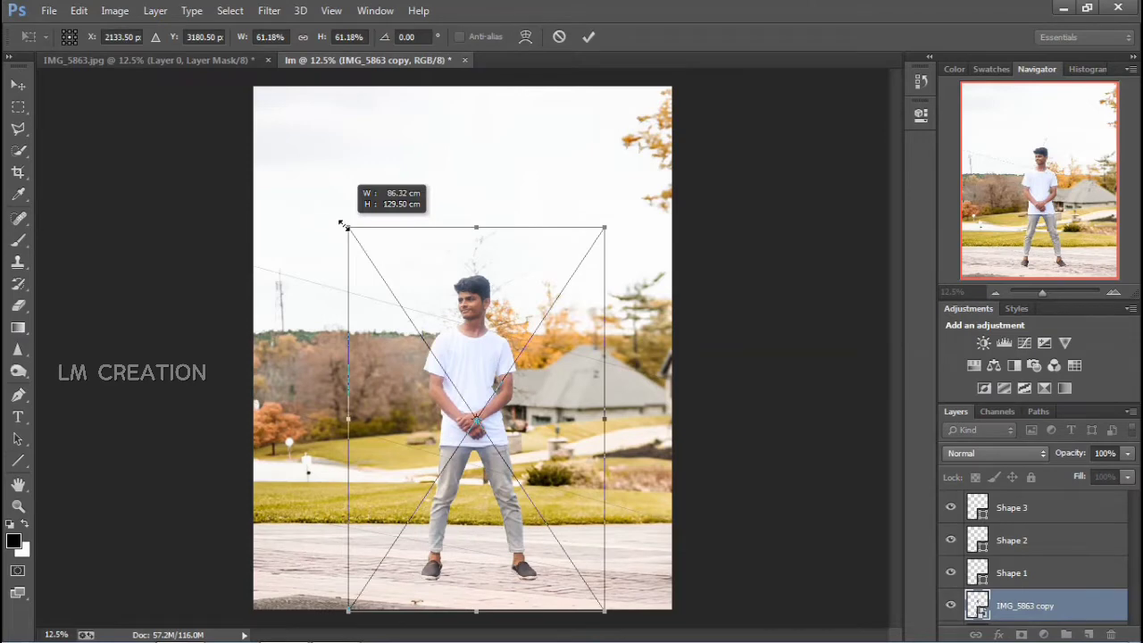
pyautogui.moveTo(521, 375); pyautogui.dragTo(510, 376)
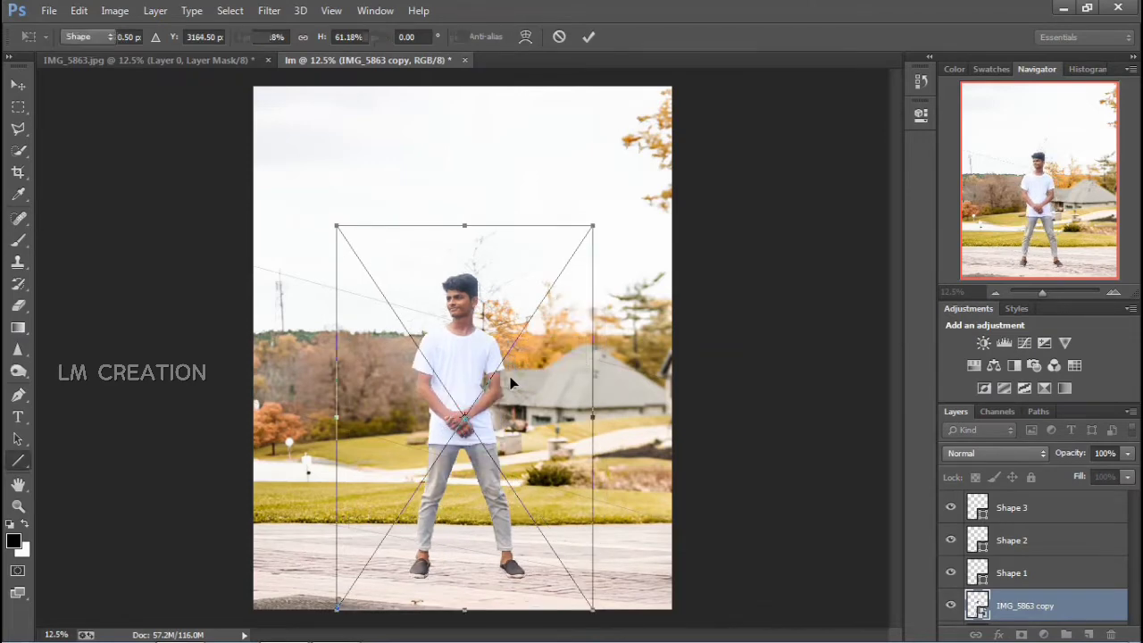
# Delete the three guide line layers Shape 1, Shape 2 and Shape 3
pyautogui.click(1041, 514)
pyautogui.press('Delete')
pyautogui.press('Delete')
pyautogui.press('Delete')
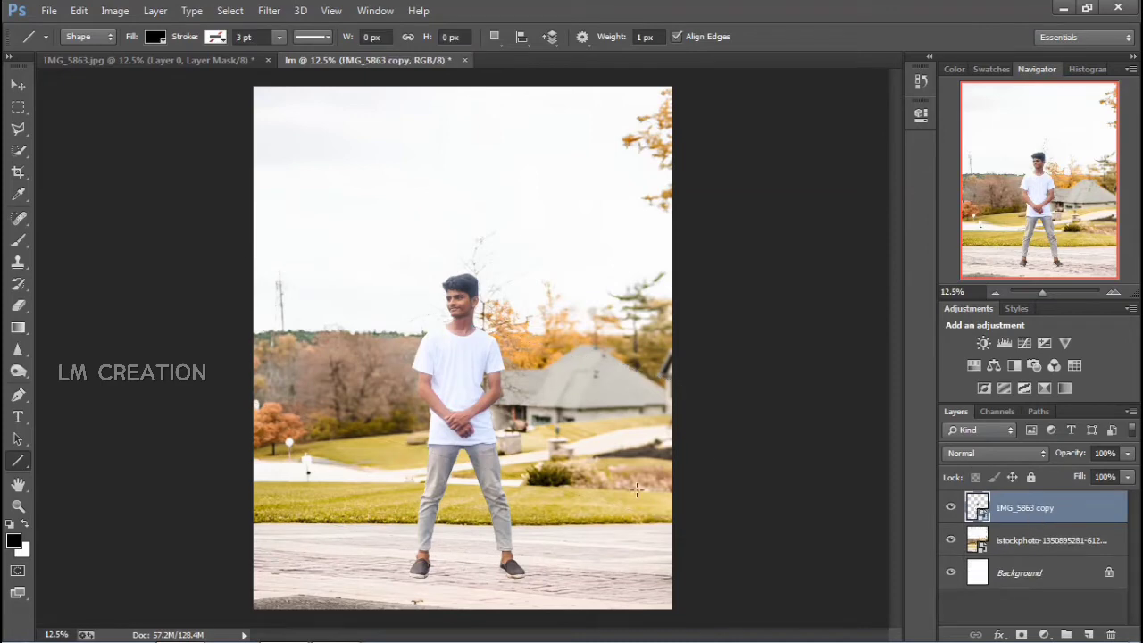
# Copy the canvas-sized area of the istockphoto layer to a new layer and delete the original istockphoto layer
pyautogui.click(18, 84)
pyautogui.click(17, 106)
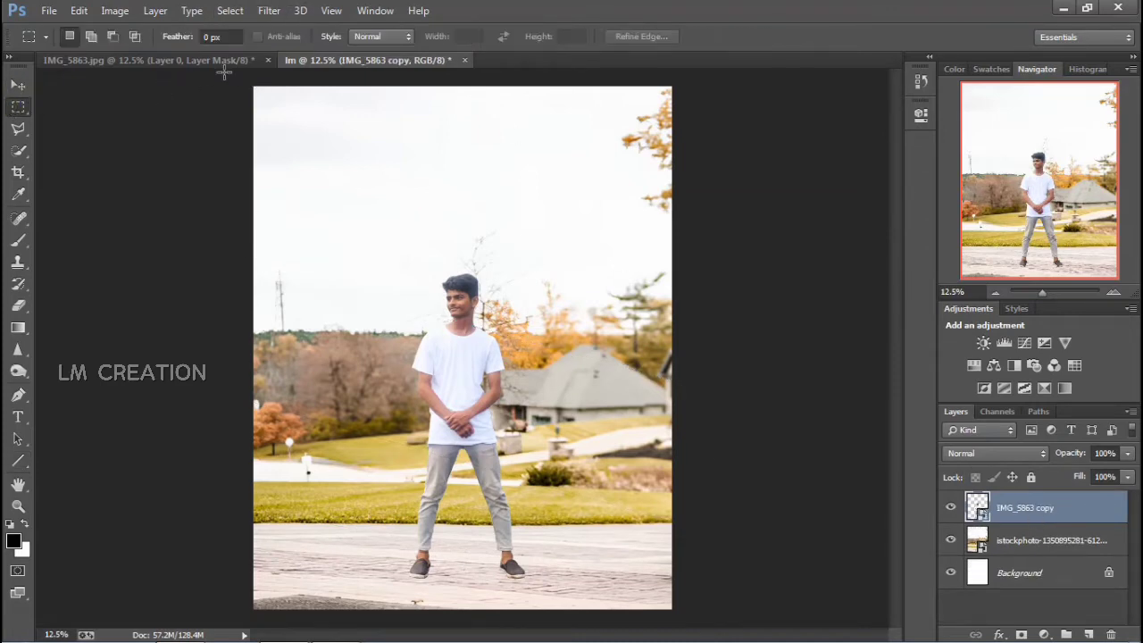
pyautogui.moveTo(224, 71); pyautogui.dragTo(792, 620)
pyautogui.click(957, 550)
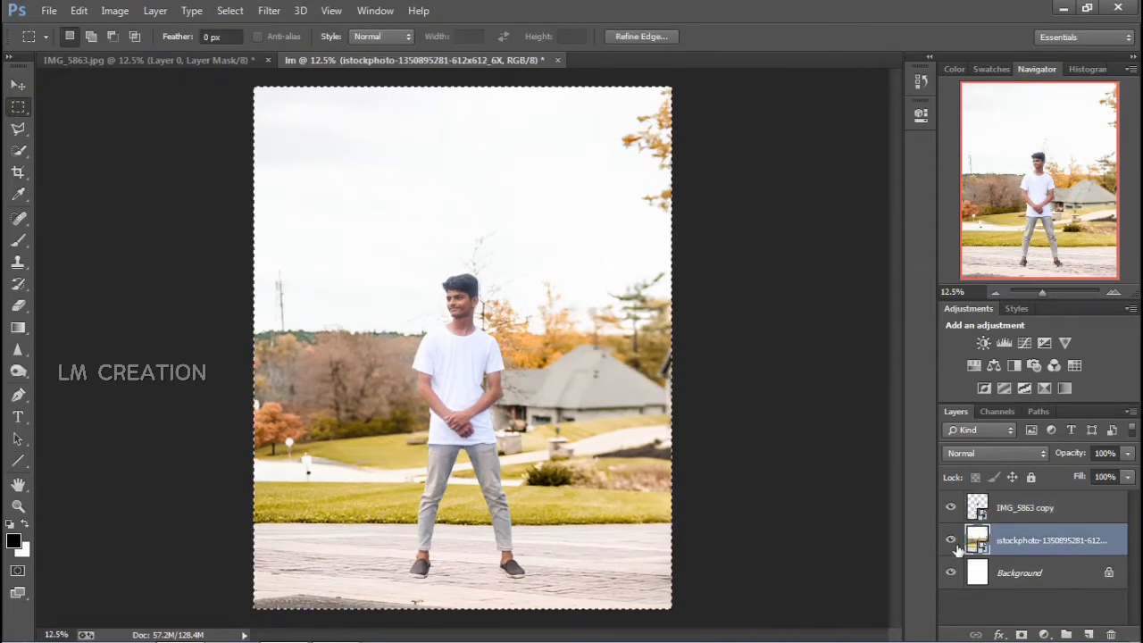
pyautogui.hotkey('ctrl', 'j')
pyautogui.click(1022, 570)
pyautogui.press('Delete')
pyautogui.click(1005, 548)
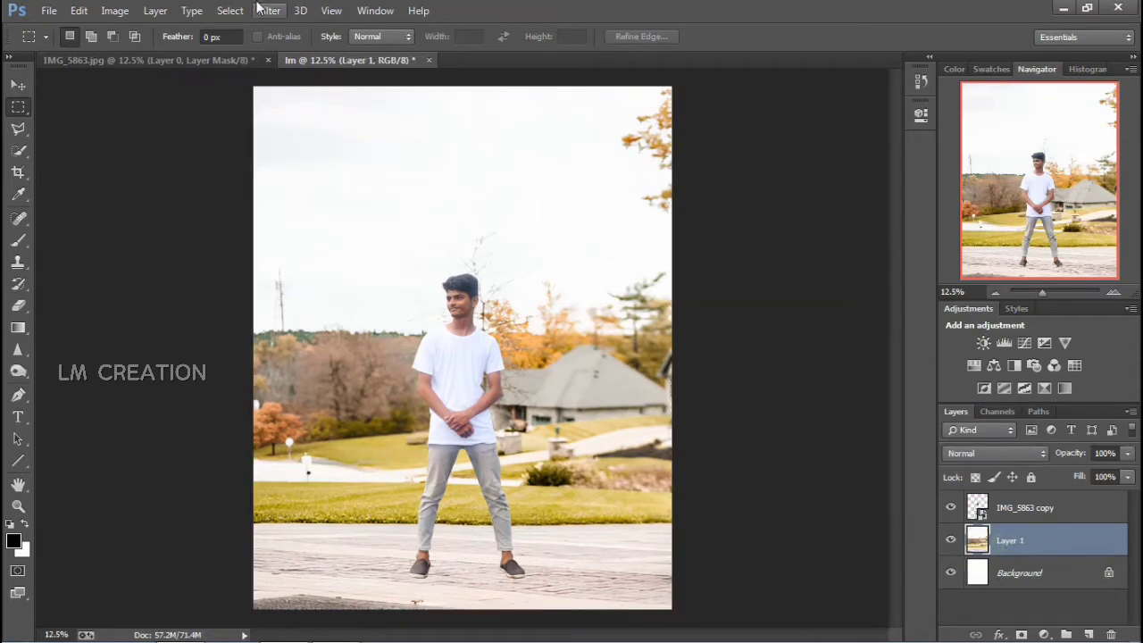
# Apply a 21 px Tilt-Shift blur to Layer 1, with the focus centre just below the man's feet
pyautogui.click(268, 10)
pyautogui.moveTo(317, 207)
pyautogui.click(525, 223)
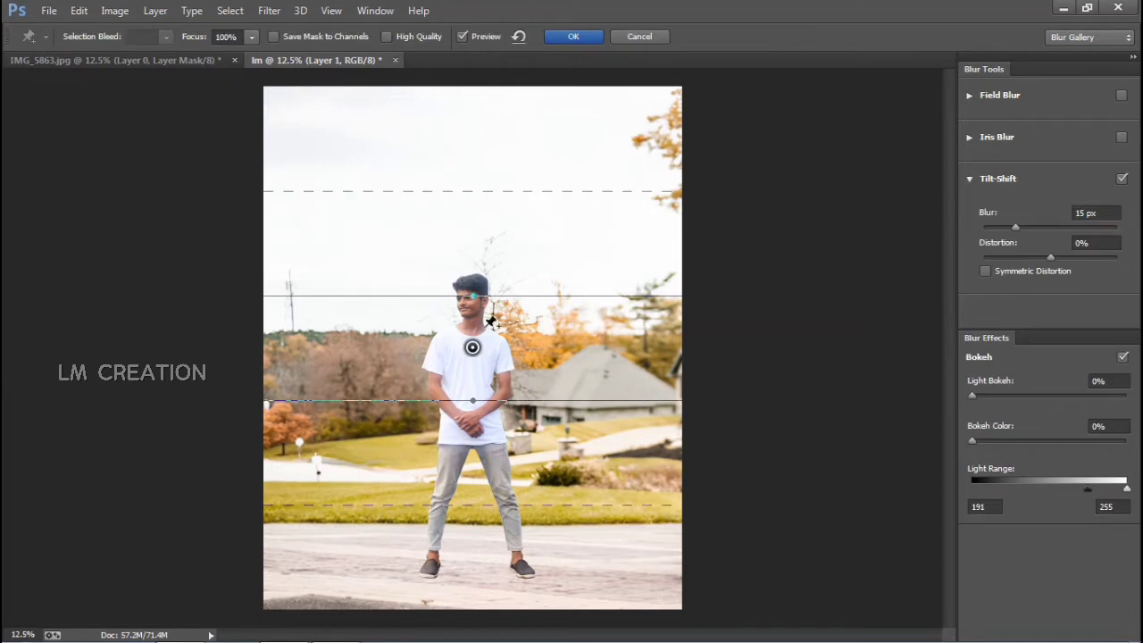
pyautogui.moveTo(474, 377); pyautogui.dragTo(487, 629)
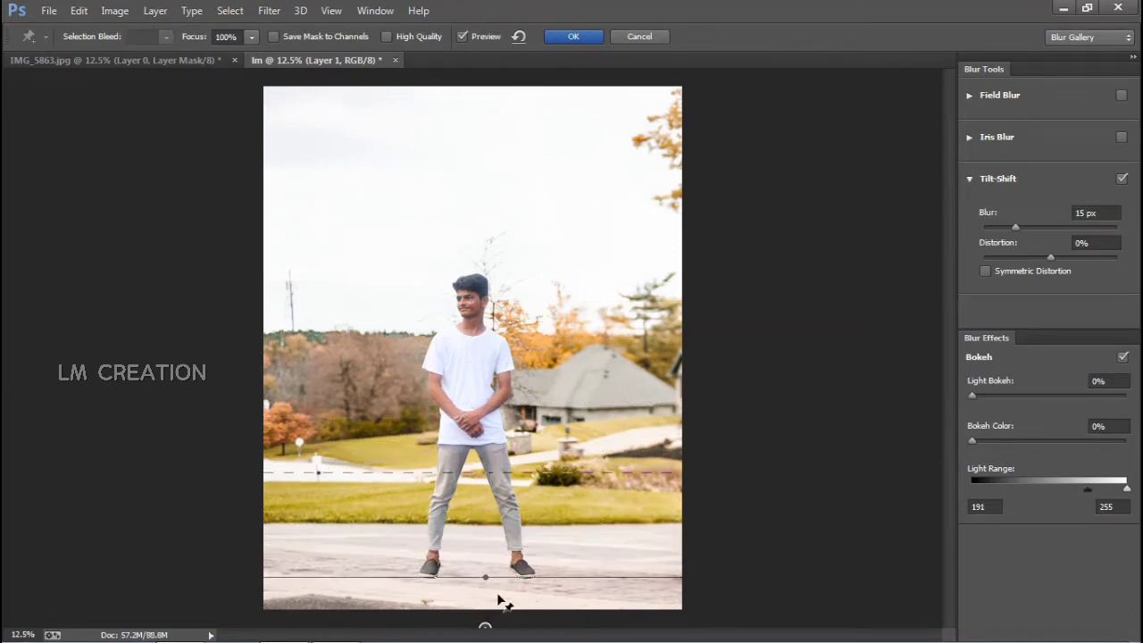
pyautogui.moveTo(1016, 228); pyautogui.dragTo(1022, 228)
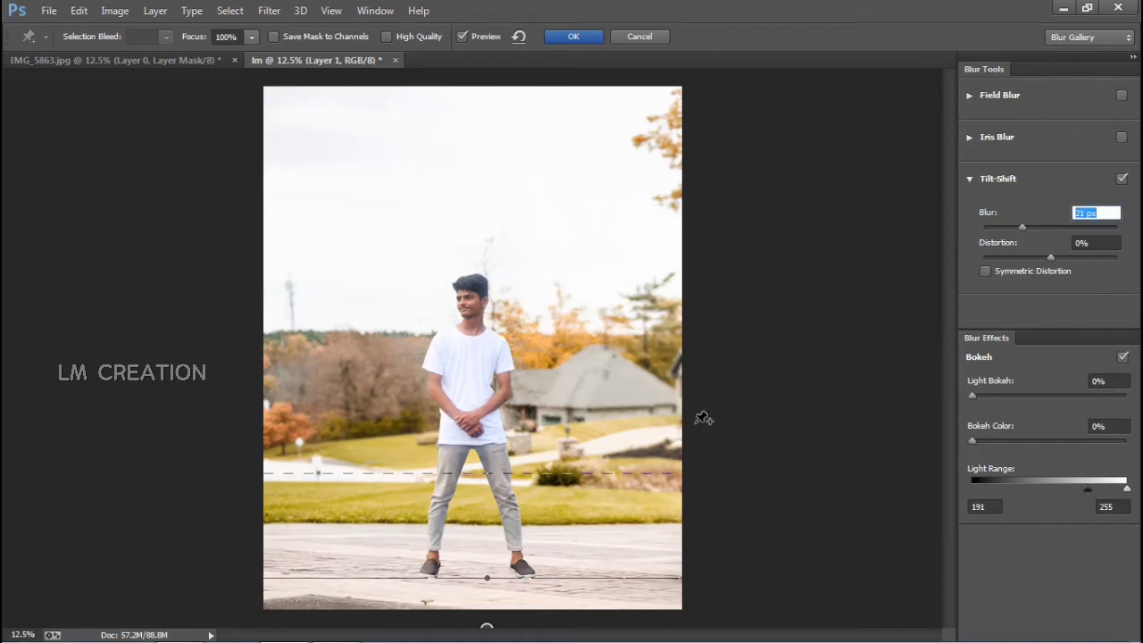
pyautogui.click(574, 37)
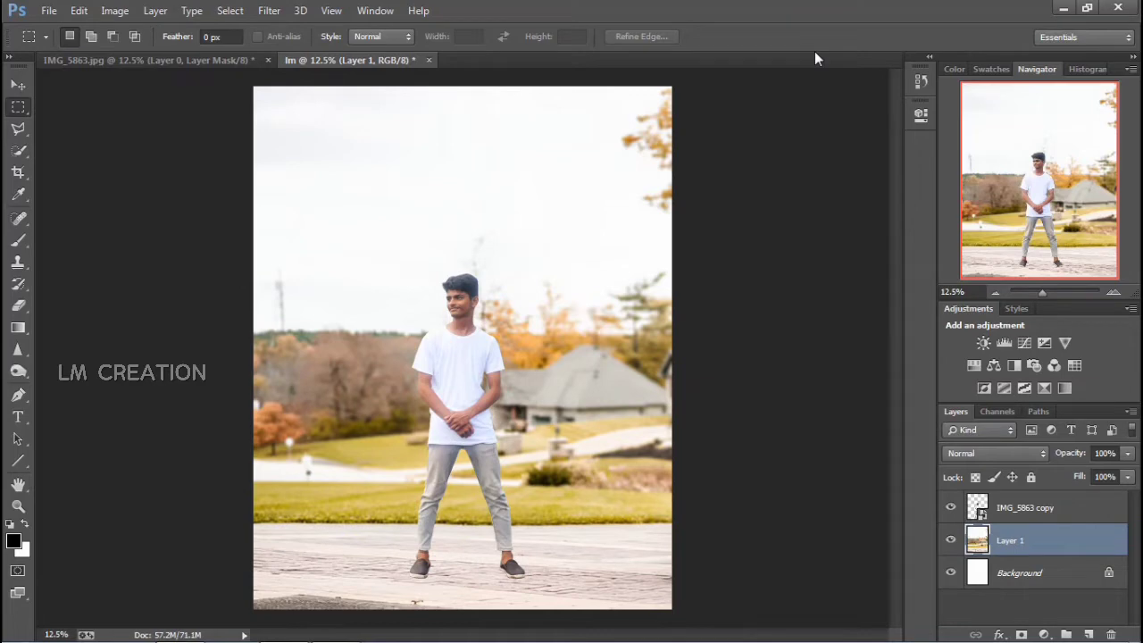
# Add an empty layer above Layer 1 and name it sedwo
pyautogui.click(15, 91)
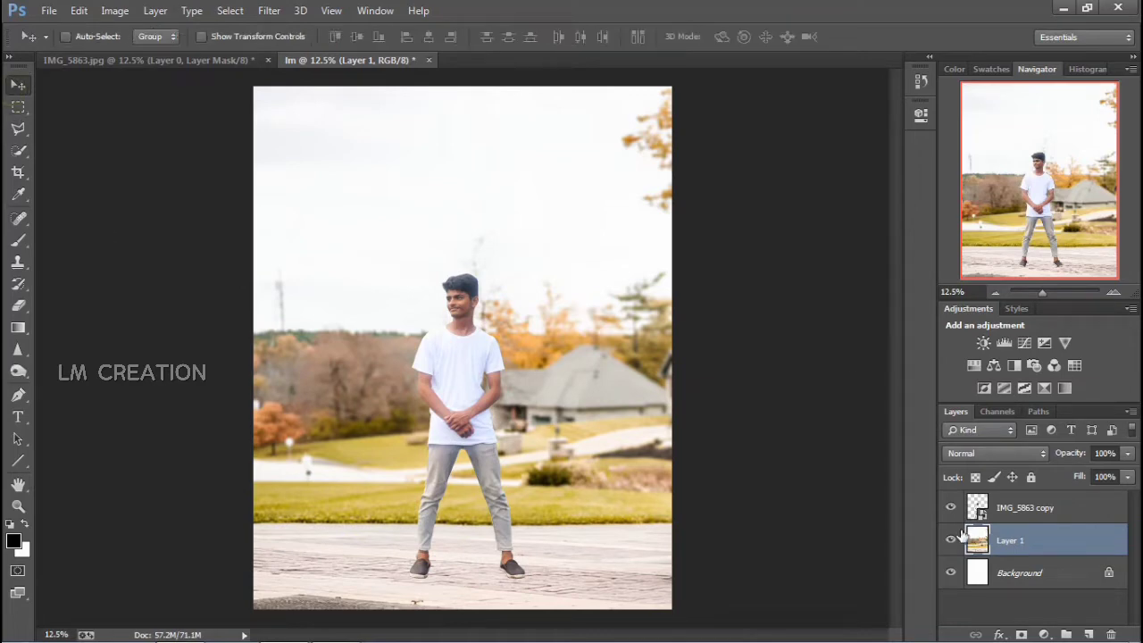
pyautogui.click(1082, 632)
pyautogui.doubleClick(1014, 540)
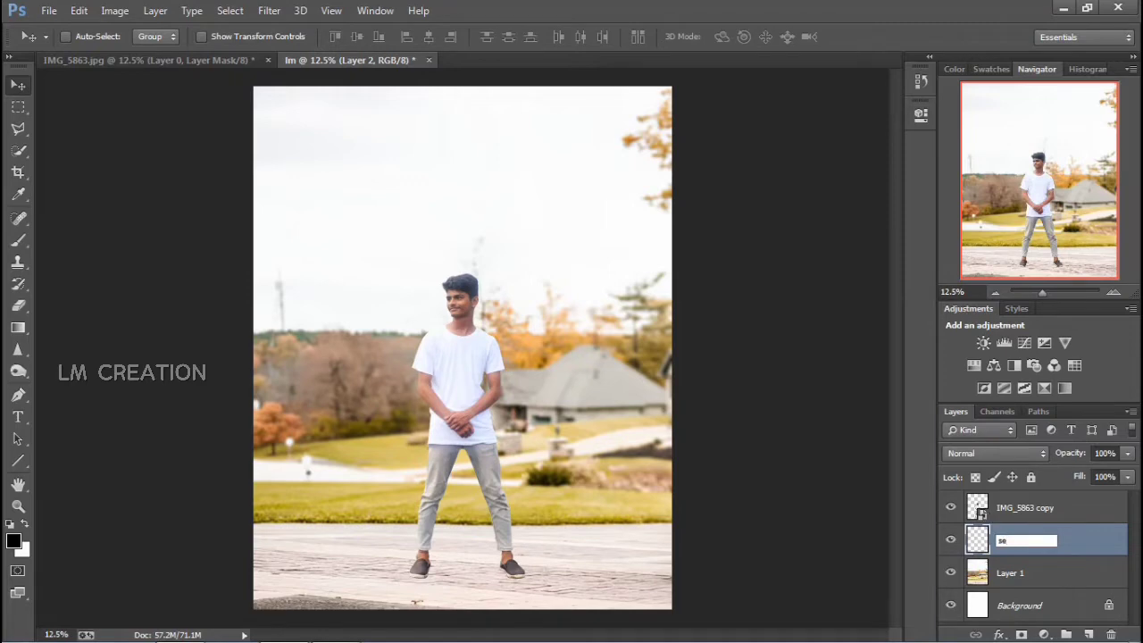
pyautogui.click(1054, 511)
pyautogui.click(1049, 542)
# Paint contact shadows along the soles of both shoes on the sedwo layer with a soft black 92 px brush
pyautogui.moveTo(1043, 292); pyautogui.dragTo(1055, 292)
pyautogui.click(1024, 259)
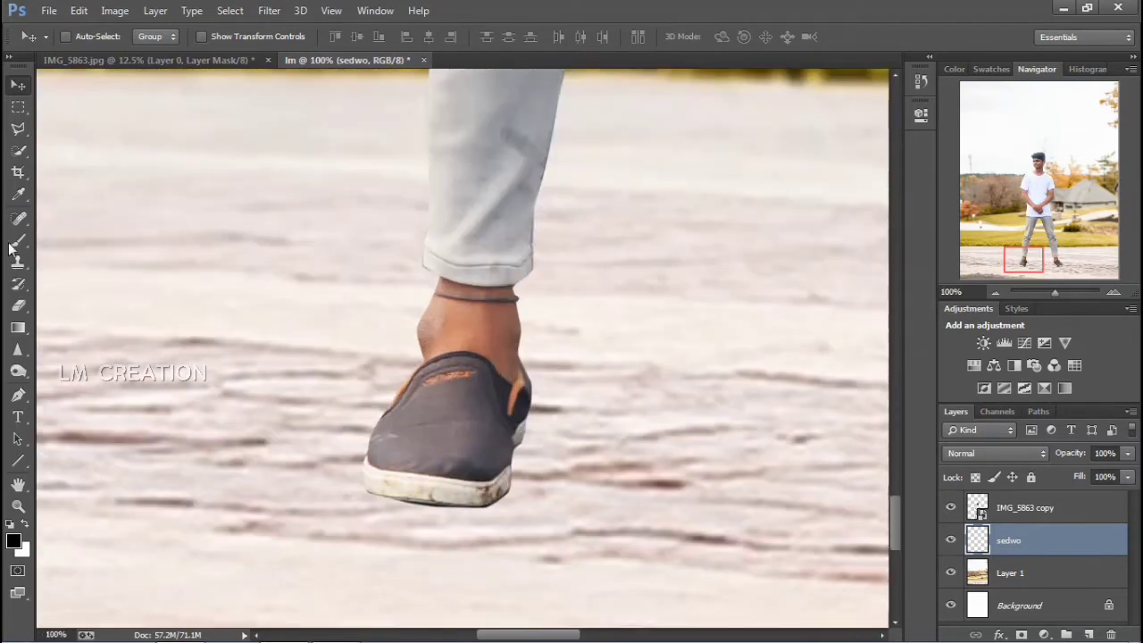
pyautogui.click(12, 245)
pyautogui.rightClick(623, 464)
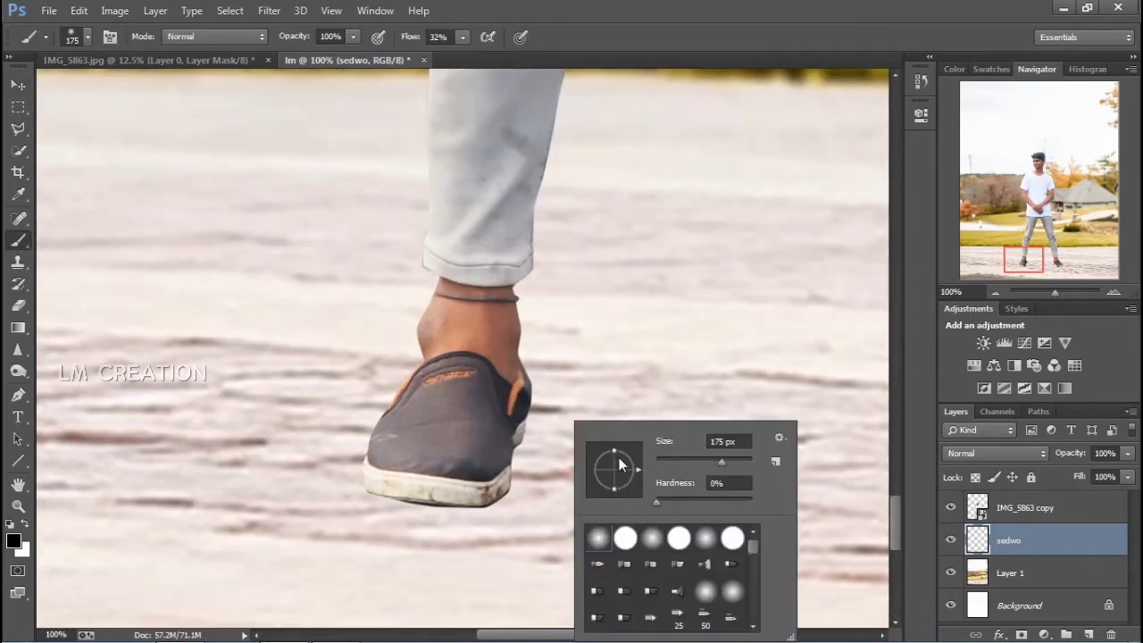
pyautogui.click(703, 460)
pyautogui.click(929, 451)
pyautogui.moveTo(485, 452)
pyautogui.mouseDown()
pyautogui.moveTo(518, 442)
pyautogui.moveTo(495, 456)
pyautogui.moveTo(475, 448)
pyautogui.moveTo(473, 471)
pyautogui.moveTo(437, 512)
pyautogui.moveTo(455, 508)
pyautogui.moveTo(475, 496)
pyautogui.moveTo(433, 508)
pyautogui.moveTo(366, 501)
pyautogui.moveTo(425, 505)
pyautogui.moveTo(476, 457)
pyautogui.moveTo(492, 468)
pyautogui.mouseUp()
pyautogui.moveTo(606, 438); pyautogui.dragTo(74, 371)
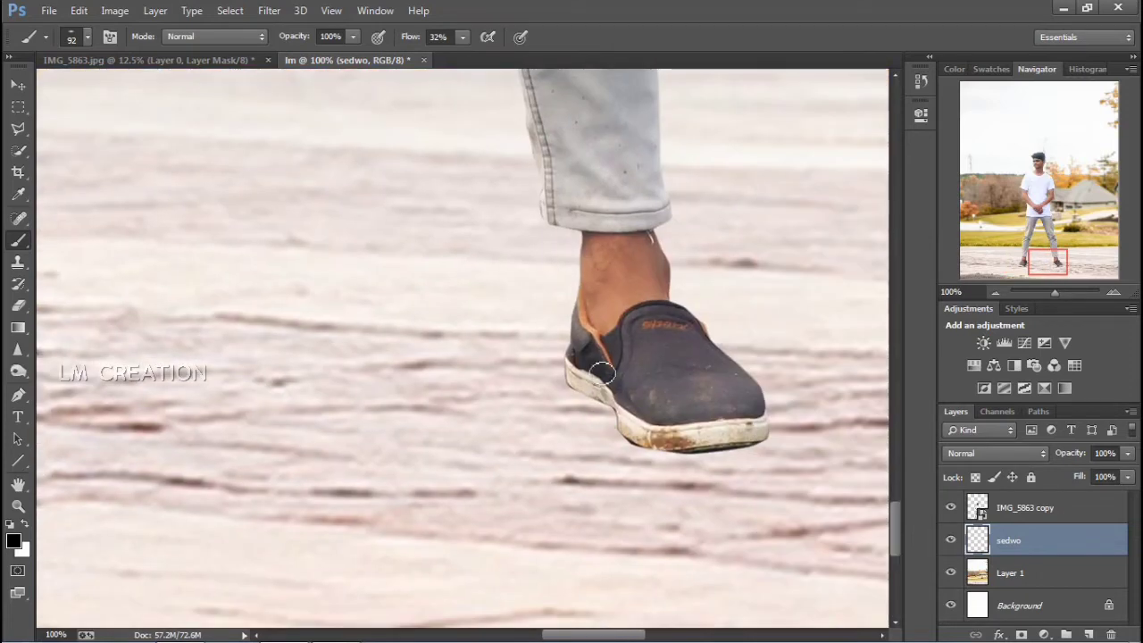
pyautogui.hotkey('ctrl', '-')
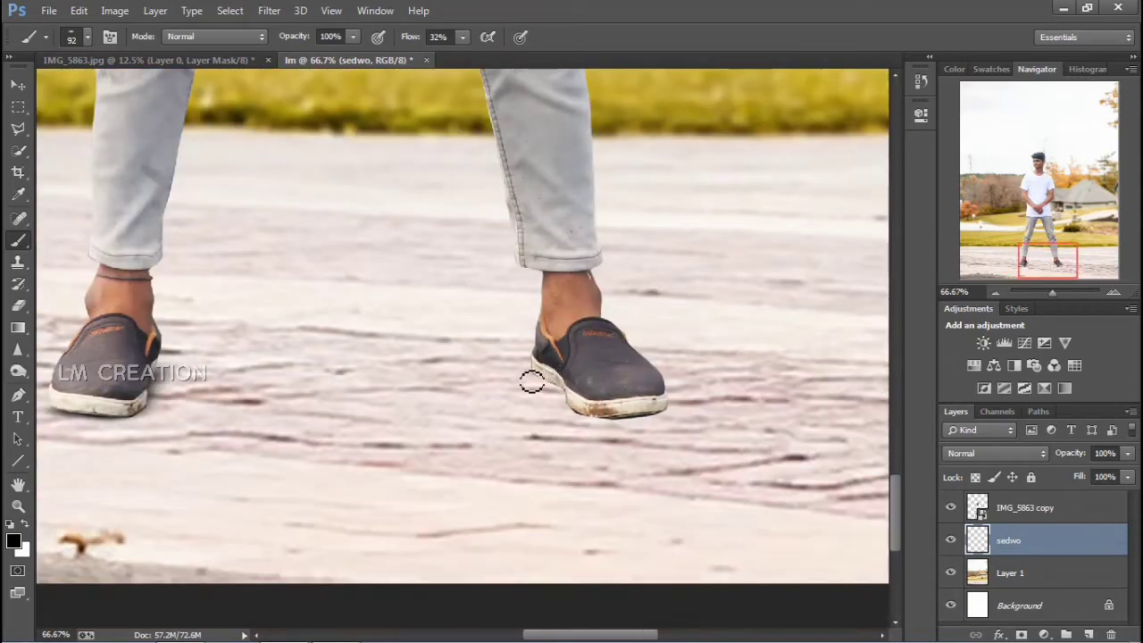
pyautogui.moveTo(541, 382)
pyautogui.mouseDown()
pyautogui.moveTo(585, 421)
pyautogui.moveTo(578, 403)
pyautogui.moveTo(595, 422)
pyautogui.moveTo(640, 421)
pyautogui.moveTo(587, 426)
pyautogui.mouseUp()
# Add a layer above sedwo and paint a broad soft shadow on the paving beside the left shoe with a 500 px black brush
pyautogui.click(1089, 635)
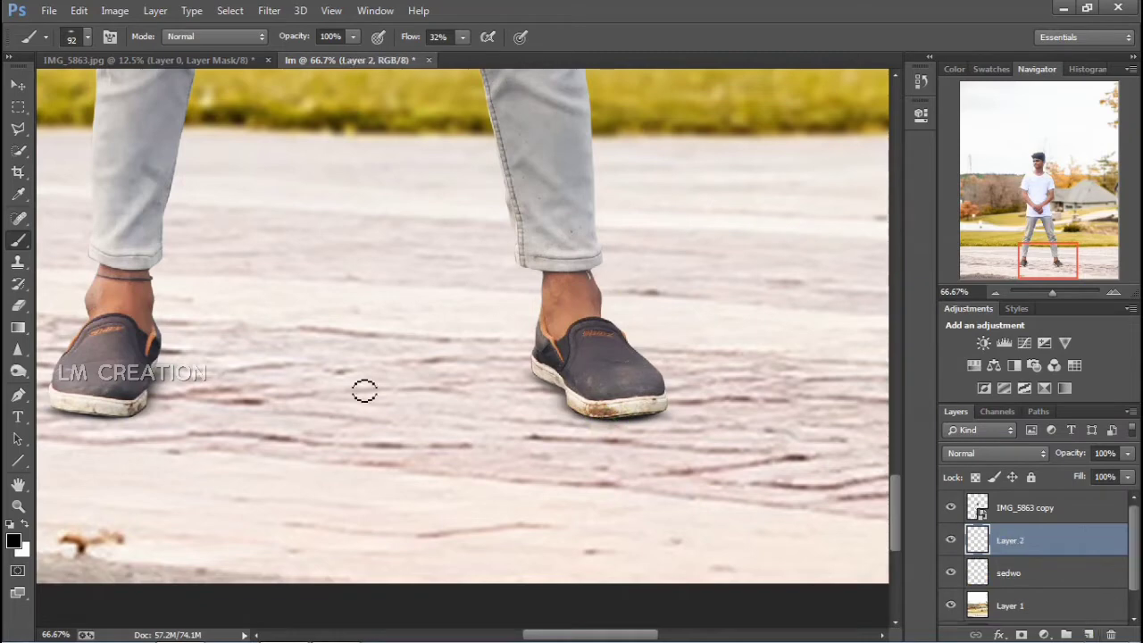
pyautogui.moveTo(349, 377); pyautogui.dragTo(527, 397)
pyautogui.hotkey('ctrl', 'z')
pyautogui.scroll(-2, 540, 390)
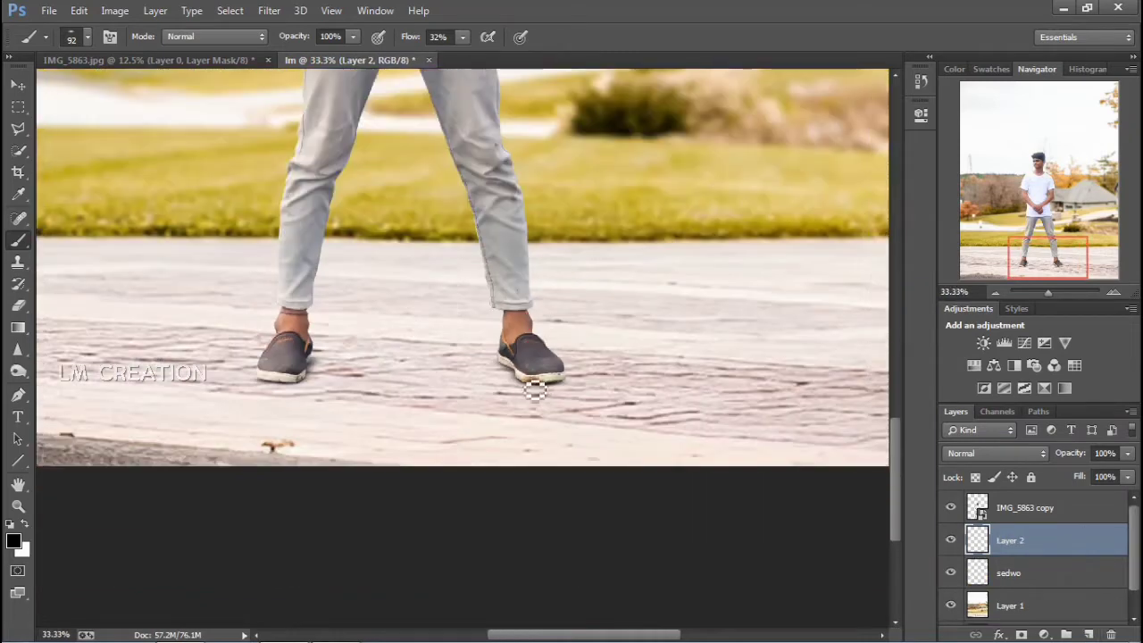
pyautogui.press(']')
pyautogui.press(']')
pyautogui.press(']')
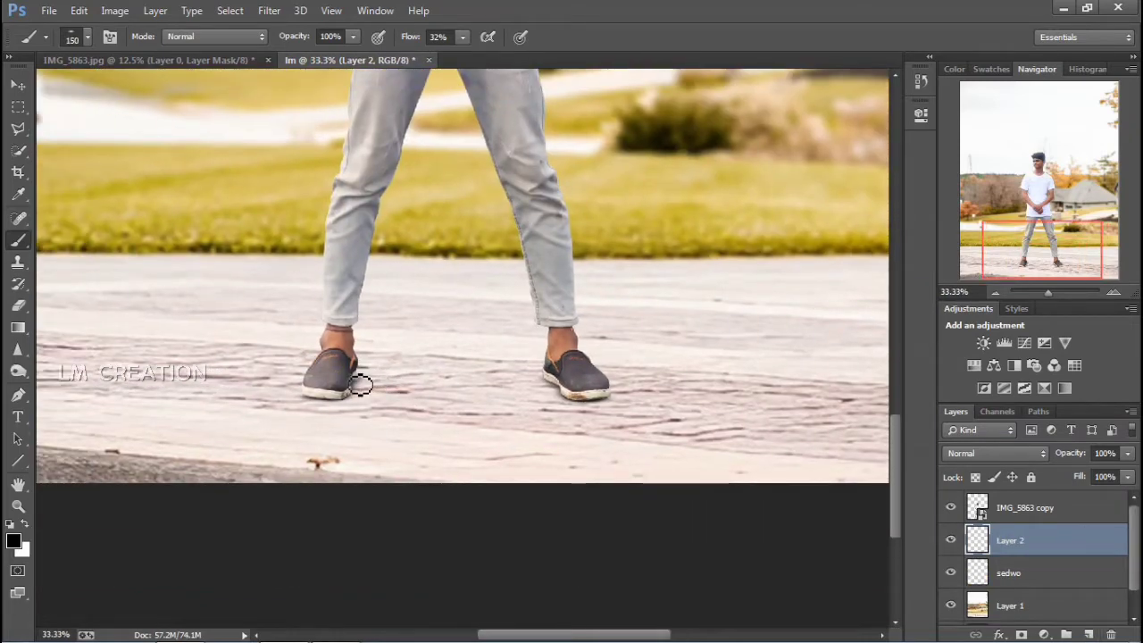
pyautogui.scroll(-2, 362, 384)
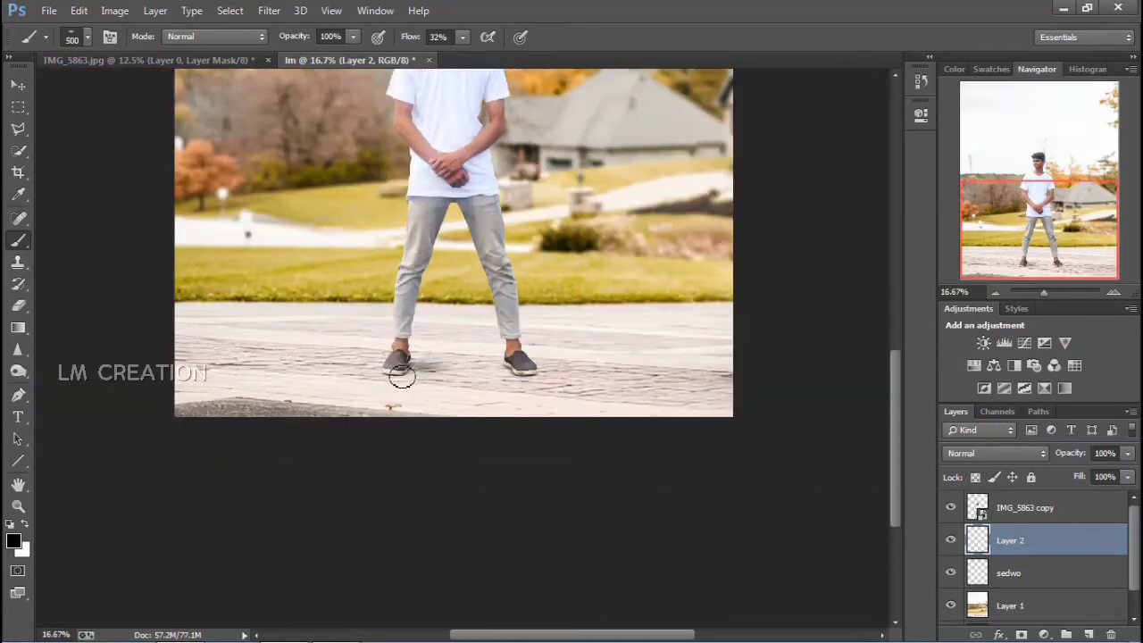
pyautogui.moveTo(401, 377); pyautogui.dragTo(441, 376)
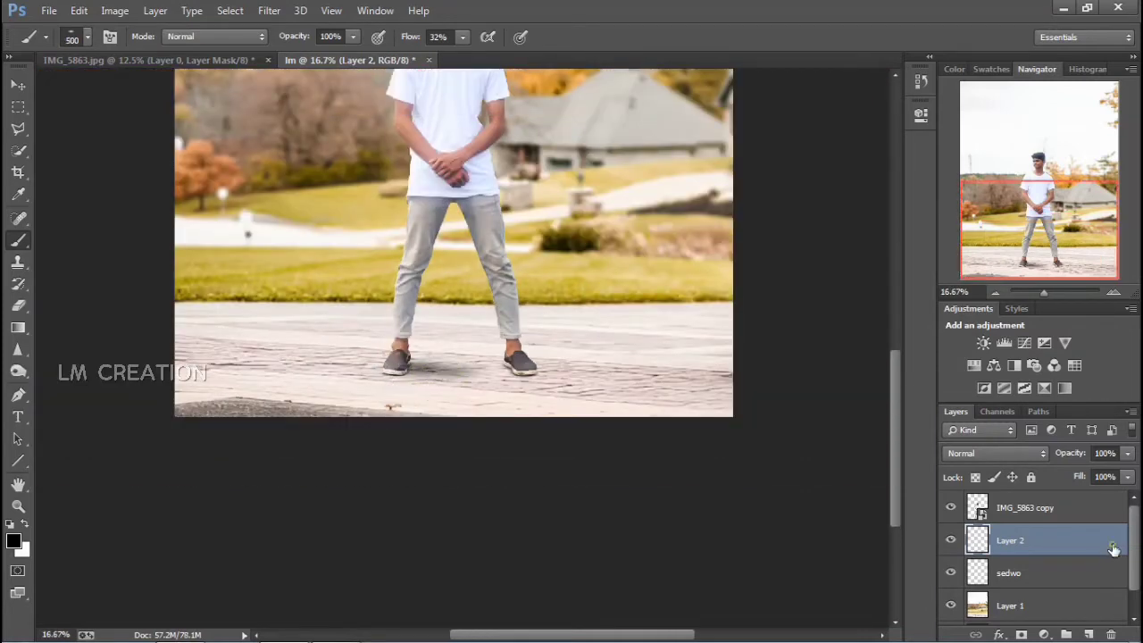
# Split the underlying-layer highlight slider in Layer 2's Blend If options so the shadow fades over the light paving
pyautogui.doubleClick(1114, 549)
pyautogui.moveTo(991, 419); pyautogui.dragTo(910, 419)
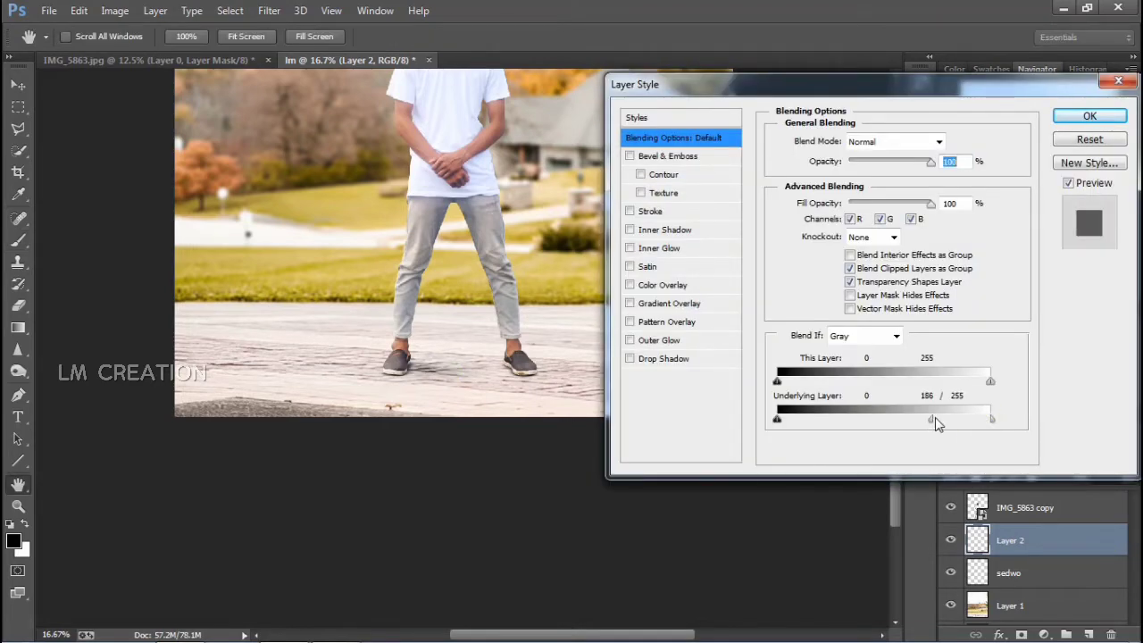
pyautogui.click(1090, 116)
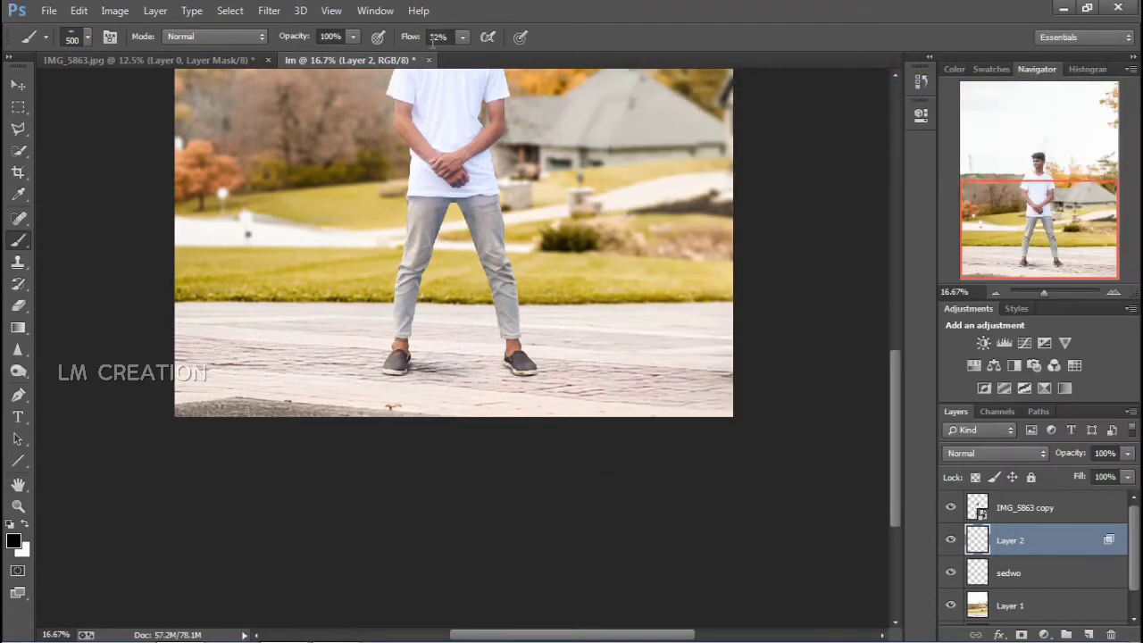
# Set the brush opacity to 58% and extend the ground shadow beside the right shoe on Layer 2
pyautogui.click(352, 38)
pyautogui.click(478, 382)
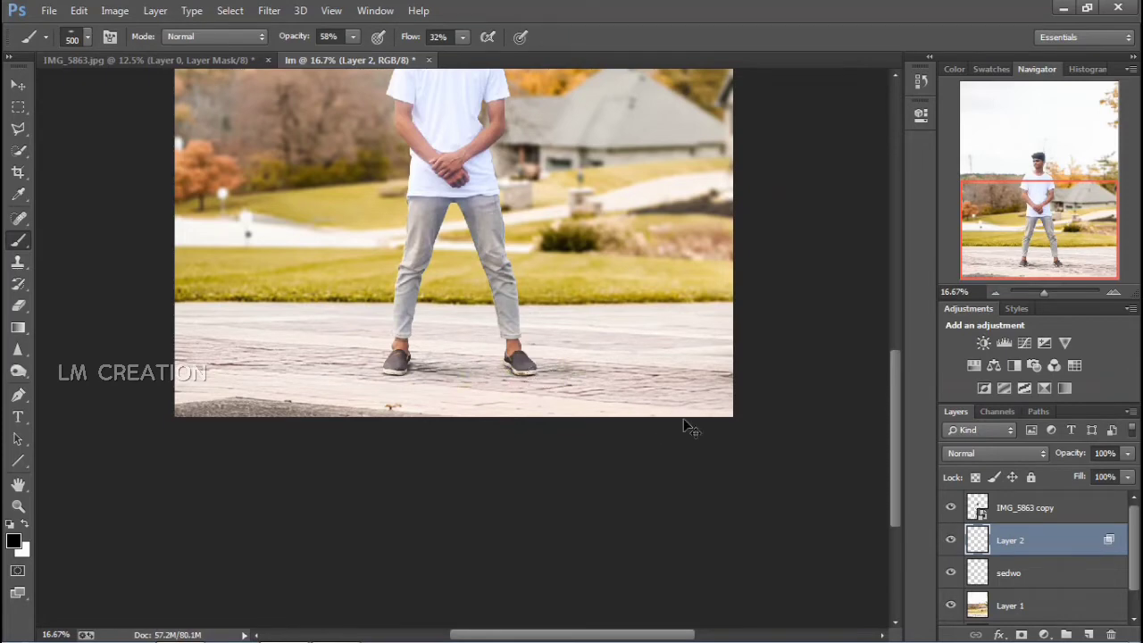
pyautogui.hotkey('ctrl', '-')
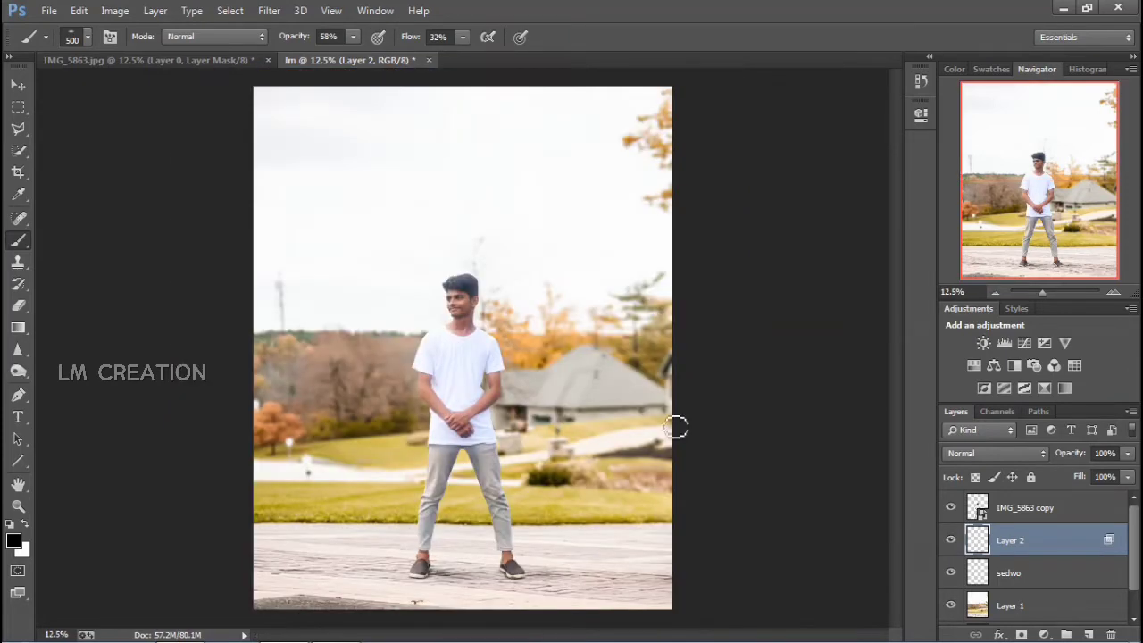
# Add a Brightness/Contrast adjustment clipped to the IMG_5863 copy layer, lower its brightness strongly and invert its mask to black
pyautogui.click(1007, 517)
pyautogui.click(983, 343)
pyautogui.moveTo(741, 208); pyautogui.dragTo(713, 201)
pyautogui.click(774, 387)
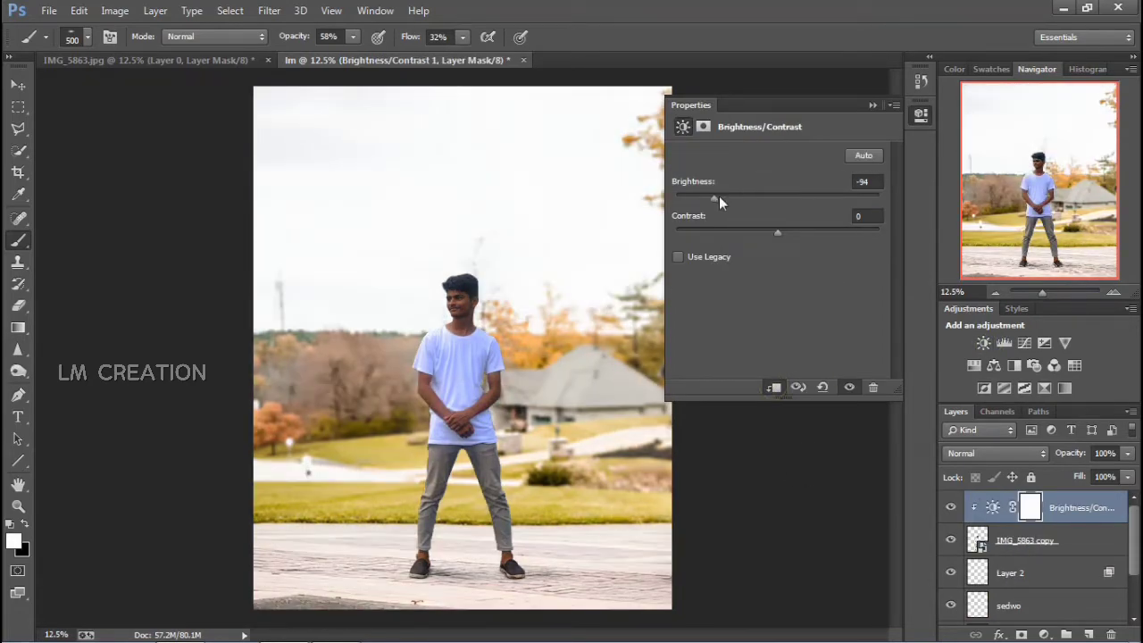
pyautogui.moveTo(719, 202); pyautogui.dragTo(692, 202)
pyautogui.click(872, 104)
pyautogui.hotkey('ctrl', 'i')
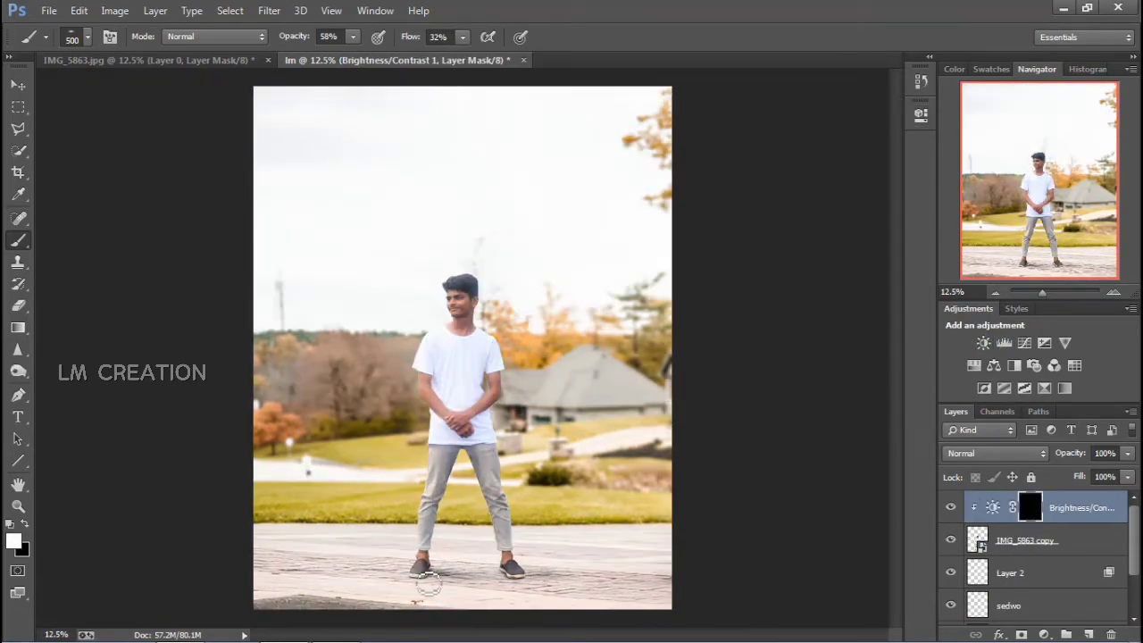
# Paint white on the adjustment's mask over the man's shoes, legs and shirt edge to darken them, and compare before and after
pyautogui.moveTo(429, 584)
pyautogui.mouseDown()
pyautogui.moveTo(470, 580)
pyautogui.moveTo(546, 599)
pyautogui.moveTo(528, 568)
pyautogui.moveTo(542, 577)
pyautogui.moveTo(501, 443)
pyautogui.moveTo(534, 554)
pyautogui.mouseUp()
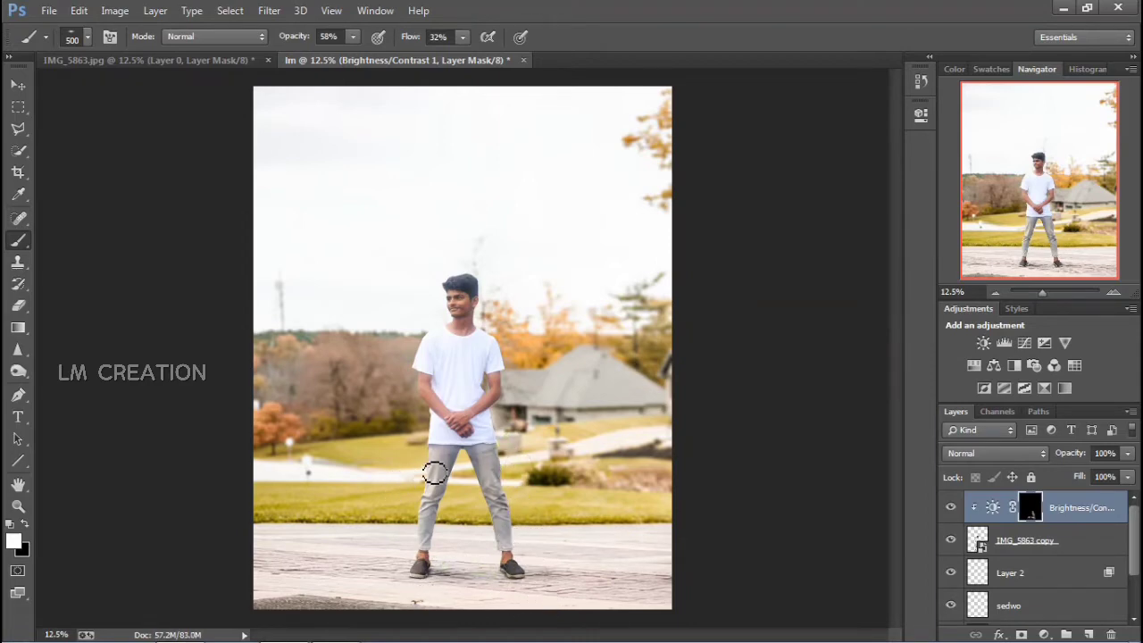
pyautogui.moveTo(435, 474)
pyautogui.mouseDown()
pyautogui.moveTo(443, 539)
pyautogui.moveTo(446, 514)
pyautogui.moveTo(436, 576)
pyautogui.mouseUp()
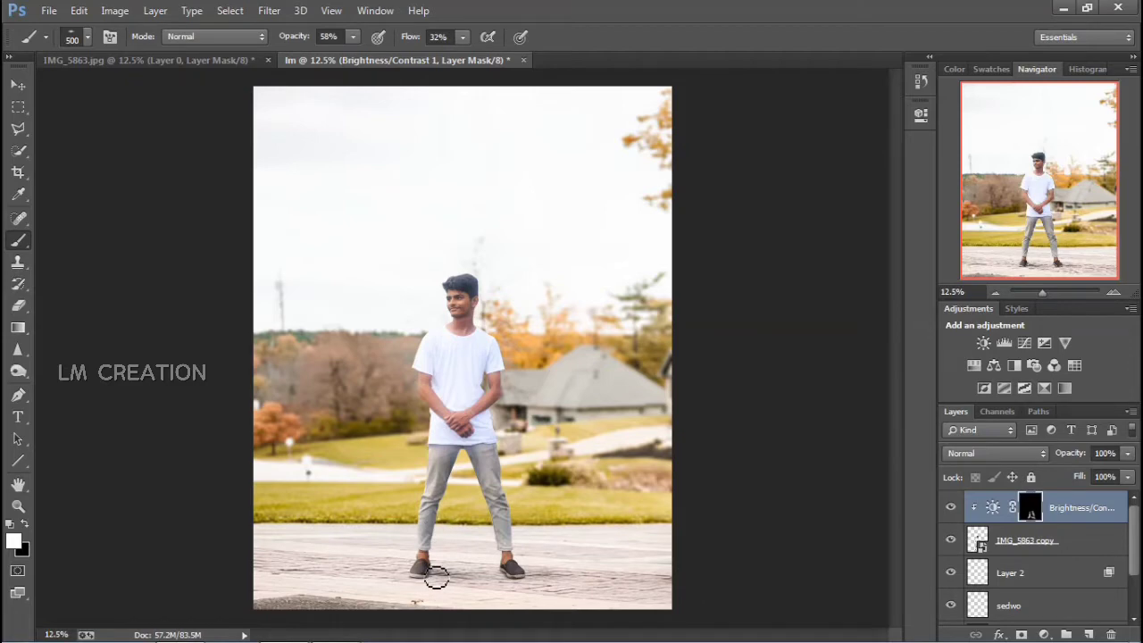
pyautogui.press('[')
pyautogui.press('[')
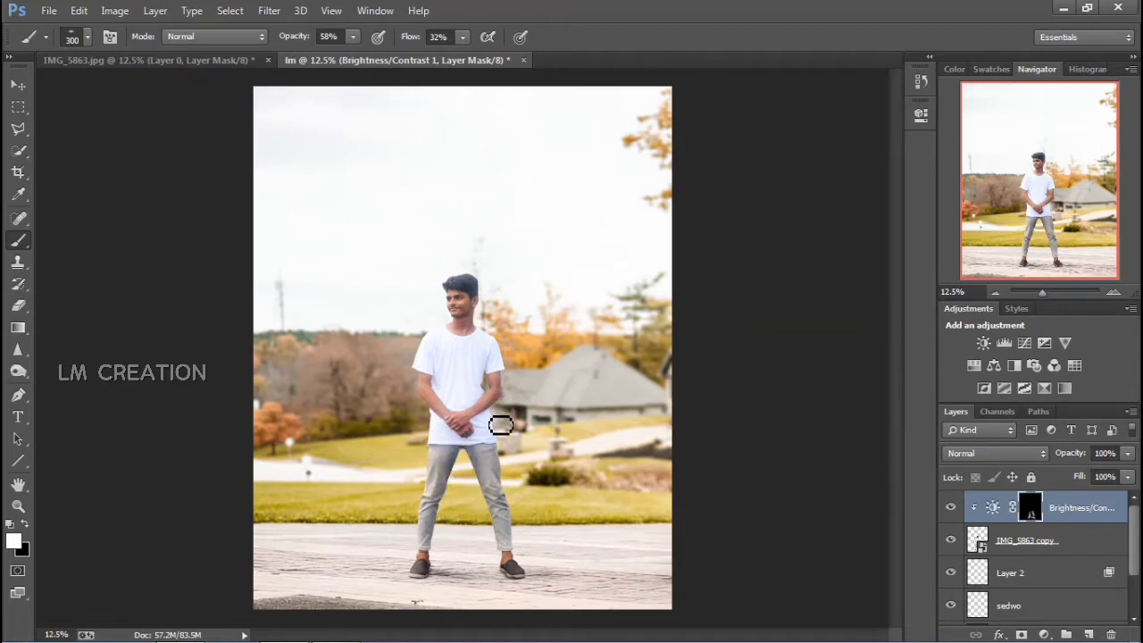
pyautogui.press(']')
pyautogui.moveTo(501, 425)
pyautogui.mouseDown()
pyautogui.moveTo(535, 569)
pyautogui.moveTo(518, 362)
pyautogui.moveTo(498, 448)
pyautogui.moveTo(466, 478)
pyautogui.moveTo(493, 563)
pyautogui.moveTo(532, 609)
pyautogui.mouseUp()
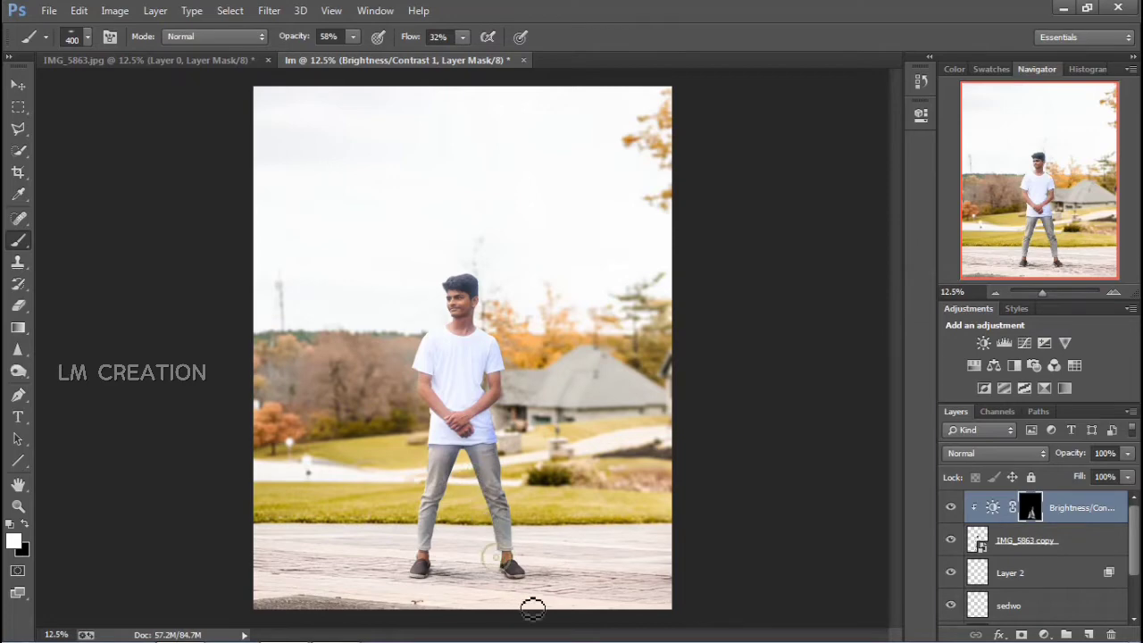
pyautogui.click(950, 508)
pyautogui.click(951, 508)
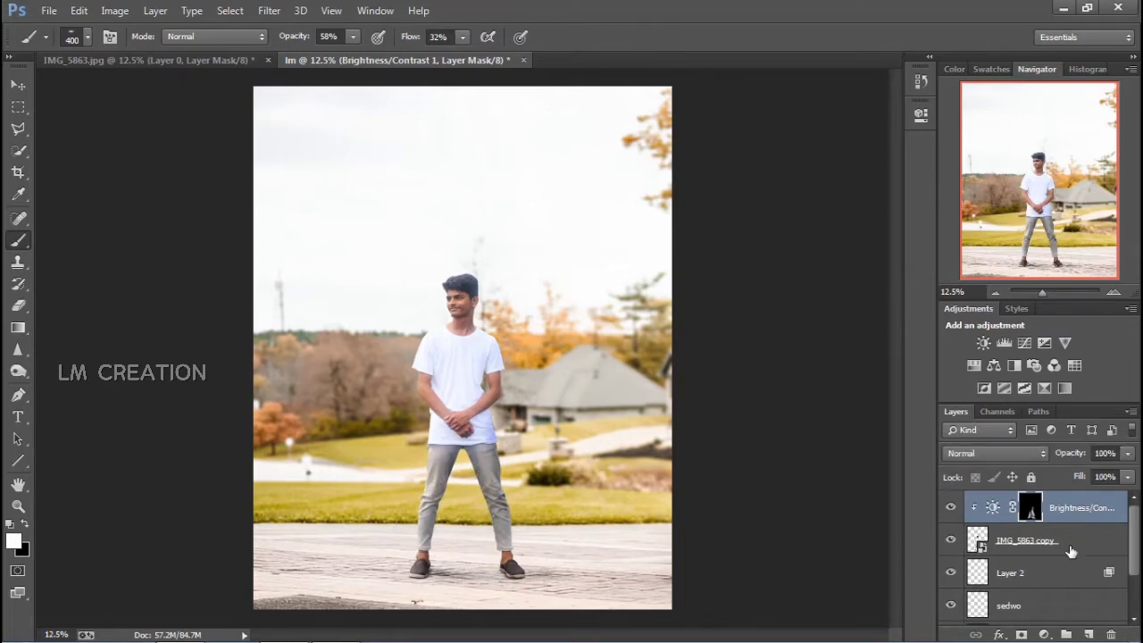
# Add a Brightness/Contrast adjustment directly above Layer 1 and raise the background's contrast
pyautogui.scroll(-2, 1036, 588)
pyautogui.click(1027, 574)
pyautogui.click(984, 343)
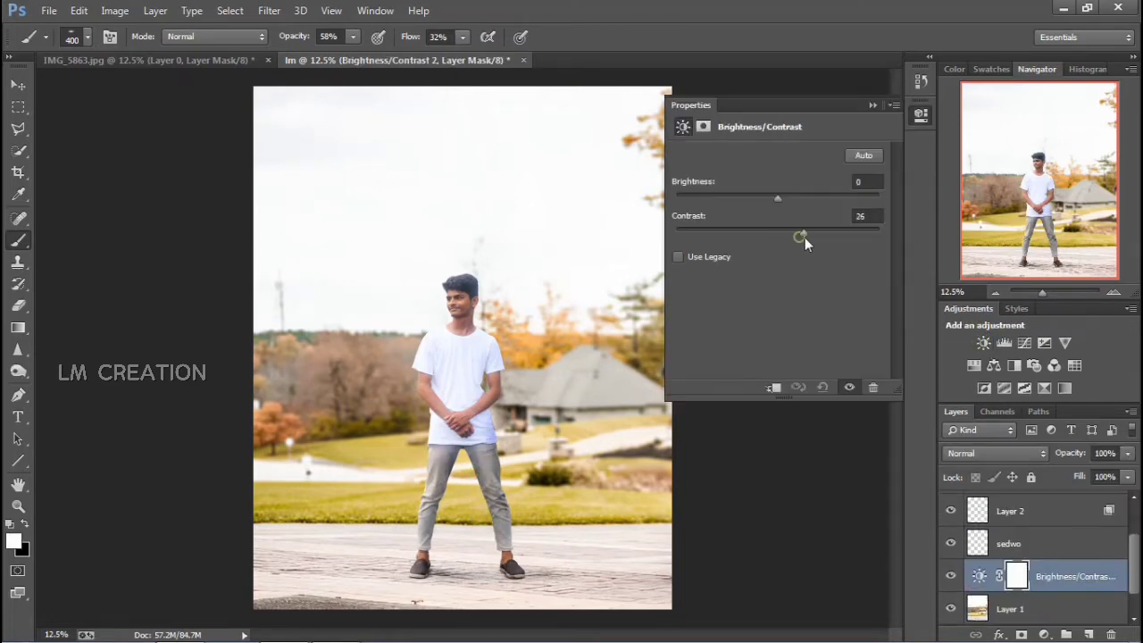
pyautogui.moveTo(804, 237); pyautogui.dragTo(821, 236)
pyautogui.click(870, 106)
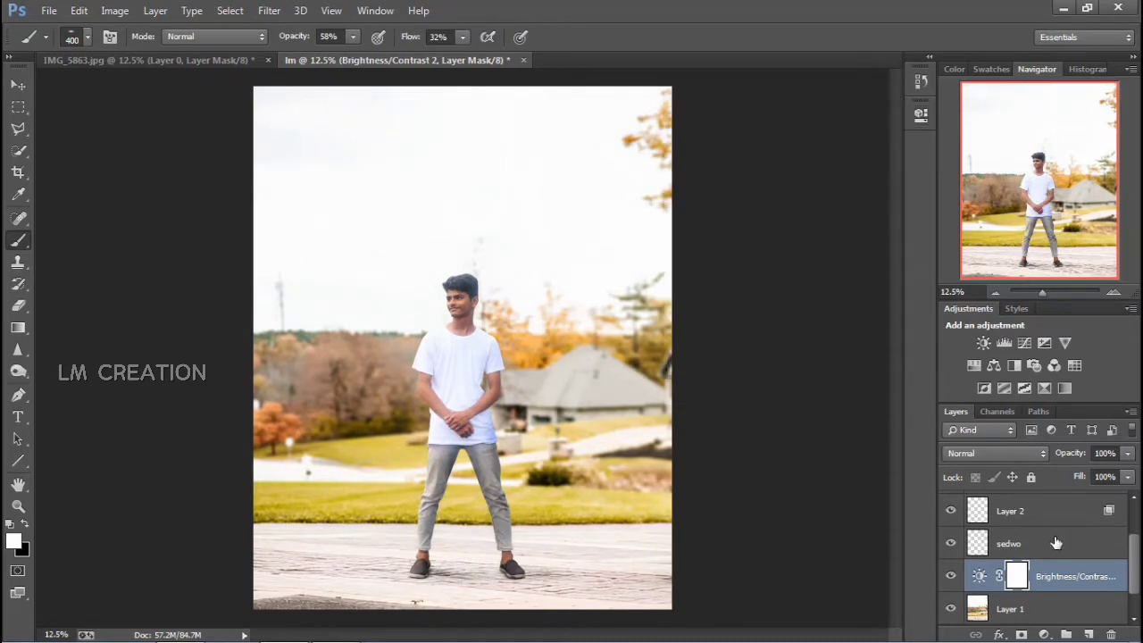
# Clip a Brightness/Contrast adjustment with contrast 10 to the IMG_5863 copy layer, and add a Selective Color adjustment lowering black in the reds to about -29%
pyautogui.scroll(2, 1056, 543)
pyautogui.click(1056, 542)
pyautogui.click(984, 343)
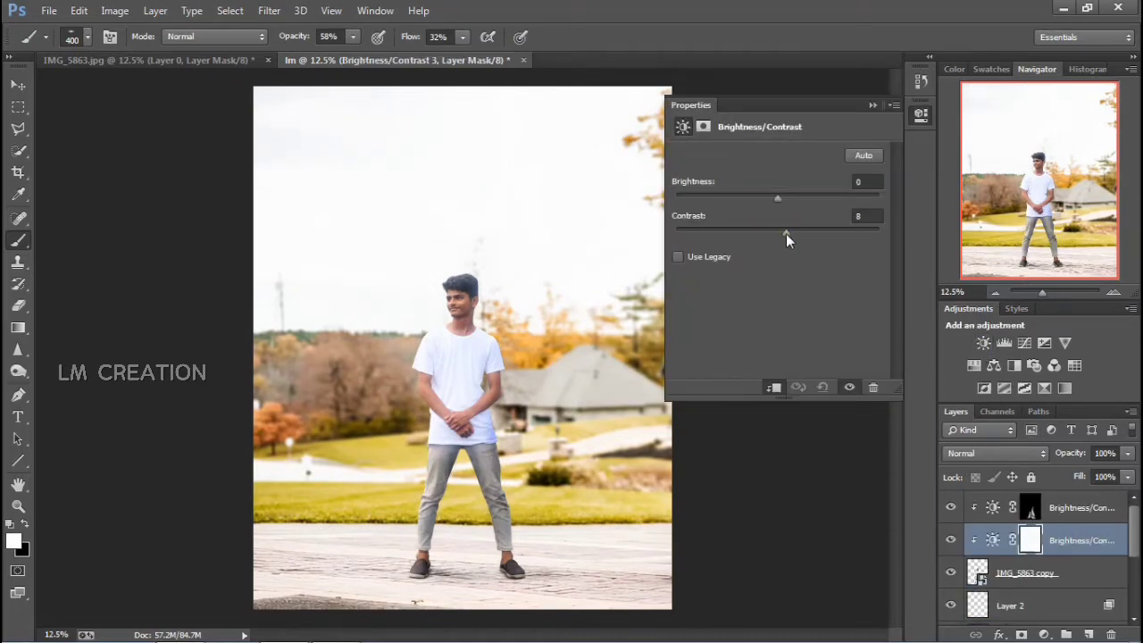
pyautogui.moveTo(786, 233); pyautogui.dragTo(788, 234)
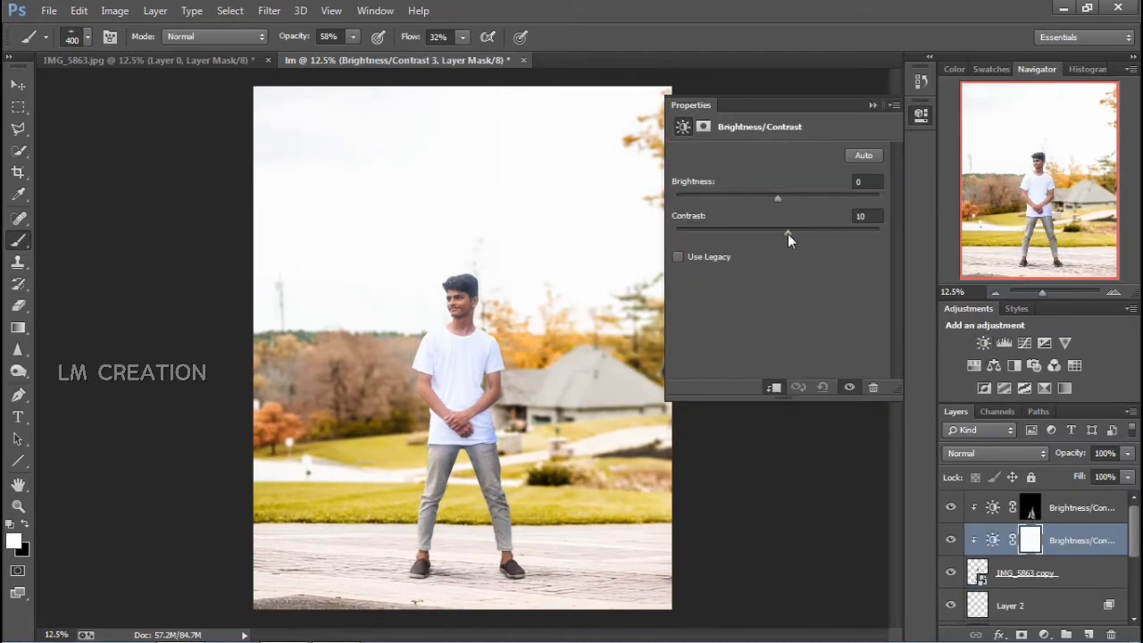
pyautogui.click(1065, 387)
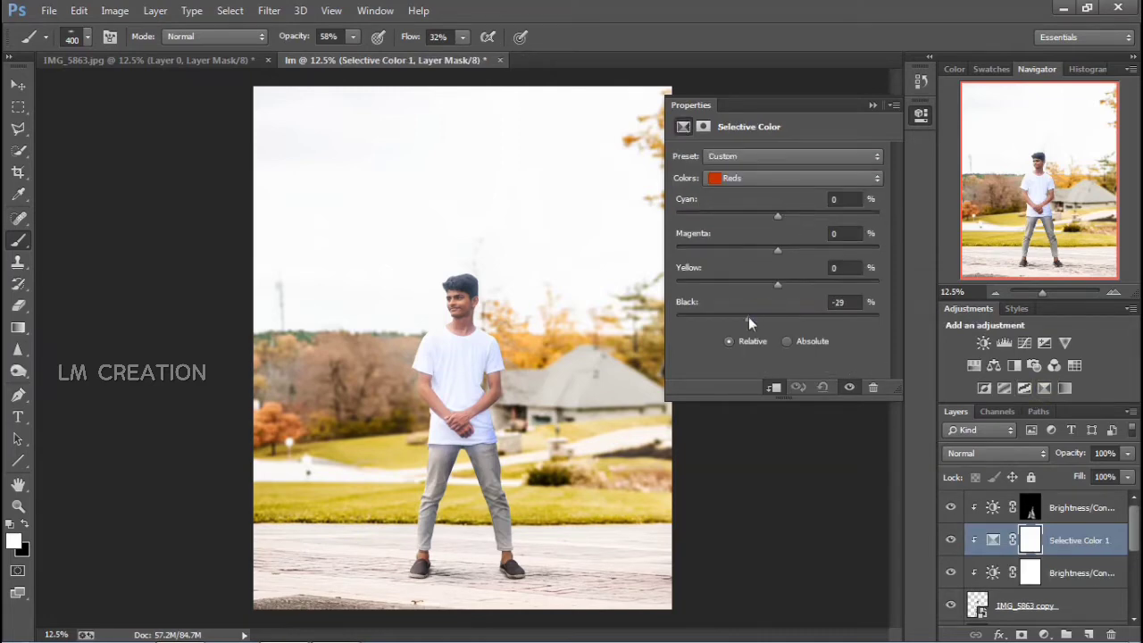
# Add a clipped Color Balance adjustment and tune shadows, midtones and highlights, setting the highlights to -1, +5 and -8
pyautogui.click(994, 365)
pyautogui.click(751, 157)
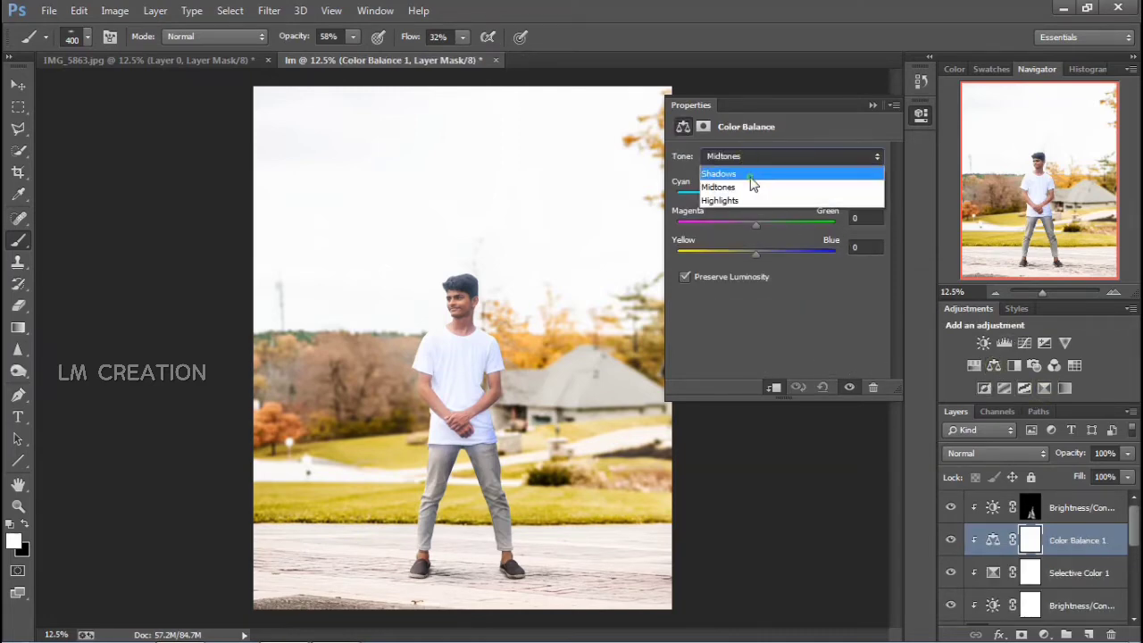
pyautogui.click(751, 175)
pyautogui.moveTo(756, 195); pyautogui.dragTo(763, 261)
pyautogui.press('Down')
pyautogui.moveTo(759, 221); pyautogui.dragTo(749, 254)
pyautogui.press('Down')
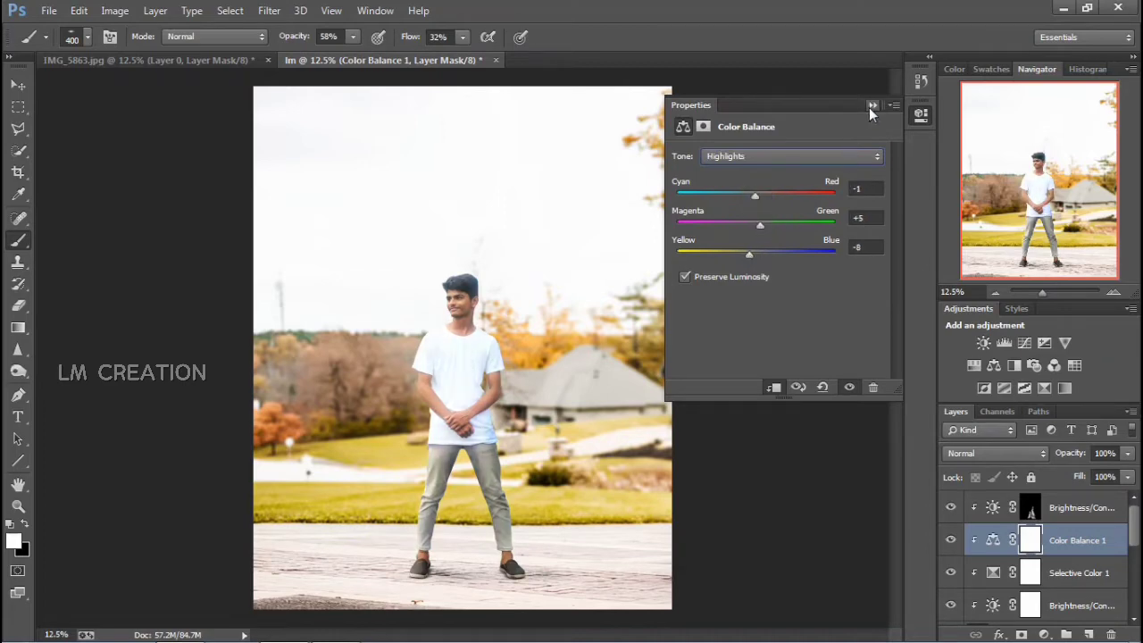
pyautogui.click(871, 107)
# Add a clipped Curves adjustment above the masked Brightness/Contrast layer and shape its curve to fine-tune the man's tones
pyautogui.click(1067, 509)
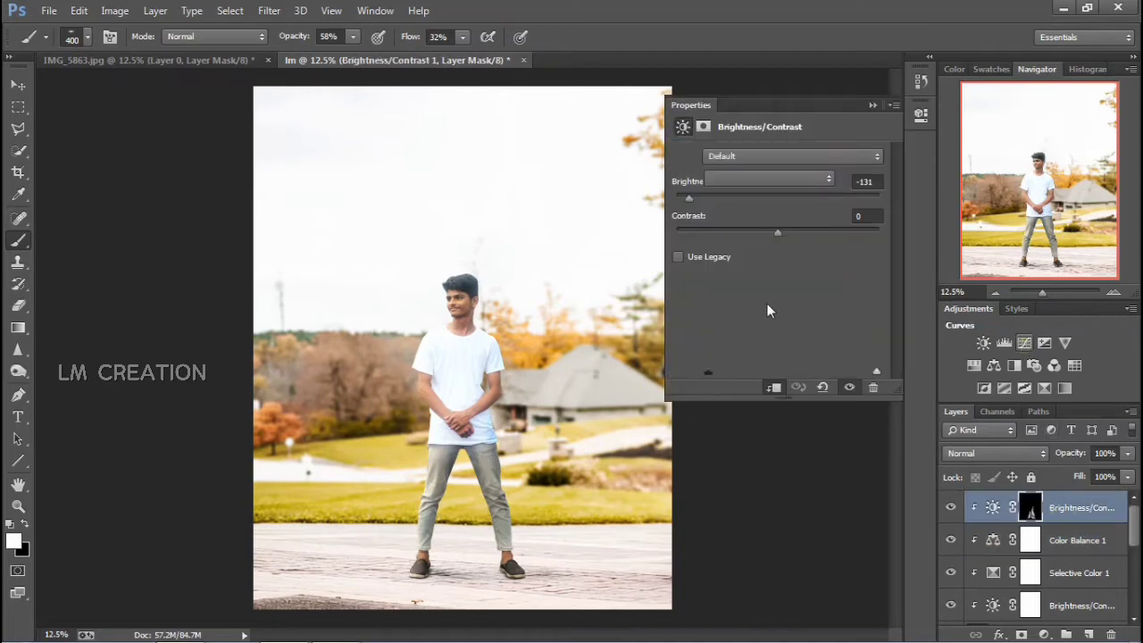
pyautogui.moveTo(765, 302); pyautogui.dragTo(765, 310)
pyautogui.moveTo(811, 261); pyautogui.dragTo(816, 257)
pyautogui.click(874, 106)
# Add a Levels adjustment directly above Layer 1 with midtones at 0.92 and output white at 228 to darken the background
pyautogui.scroll(-6, 1062, 564)
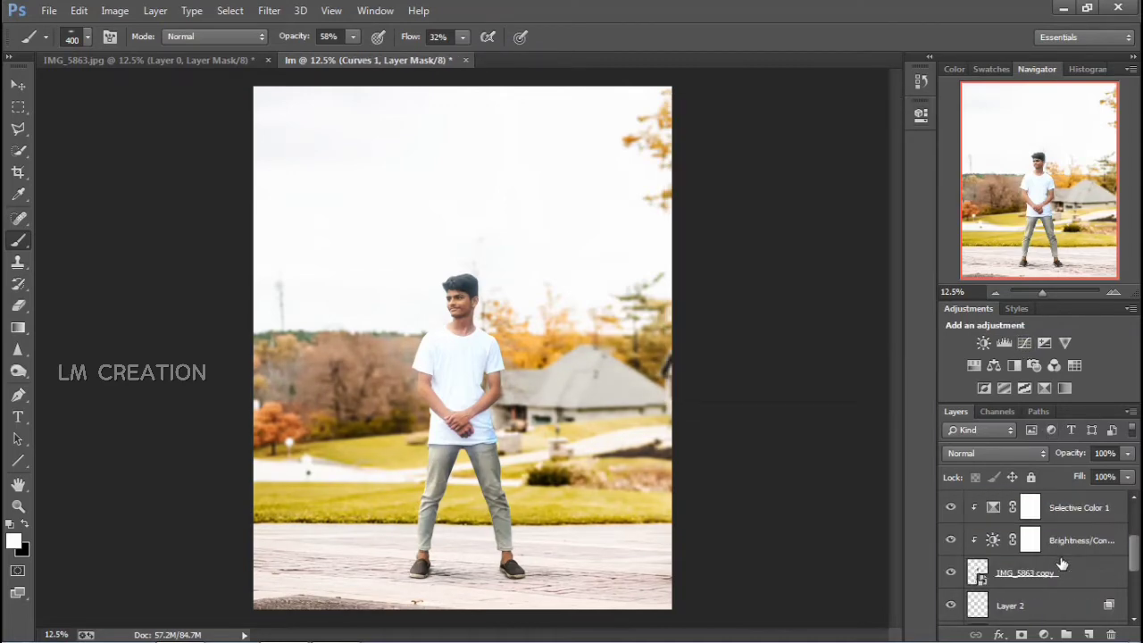
pyautogui.click(1052, 577)
pyautogui.click(1024, 346)
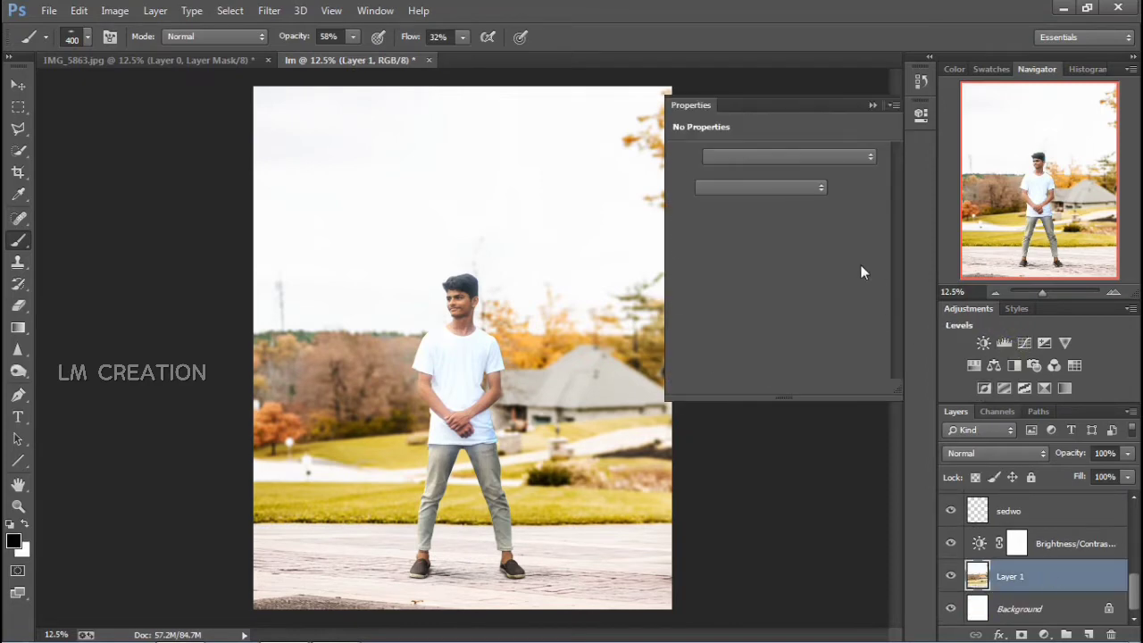
pyautogui.moveTo(879, 329); pyautogui.dragTo(866, 334)
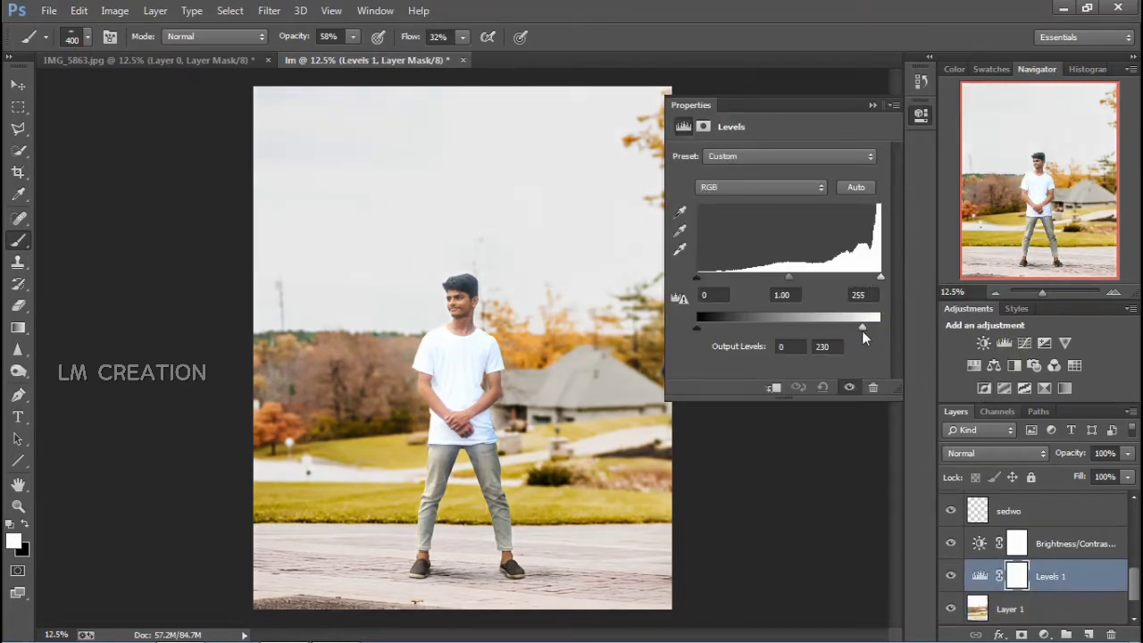
pyautogui.moveTo(795, 286); pyautogui.dragTo(799, 286)
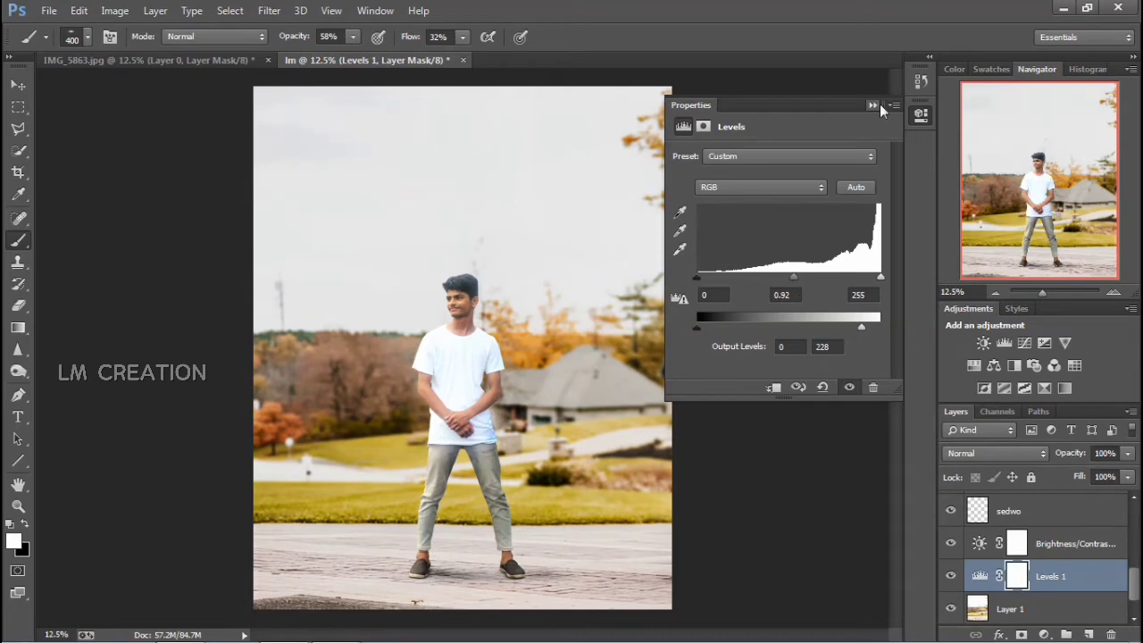
pyautogui.click(872, 105)
# Draw linear black-to-transparent gradients diagonally on the Levels mask so the darkening fades out over the sky's upper-left area
pyautogui.click(18, 328)
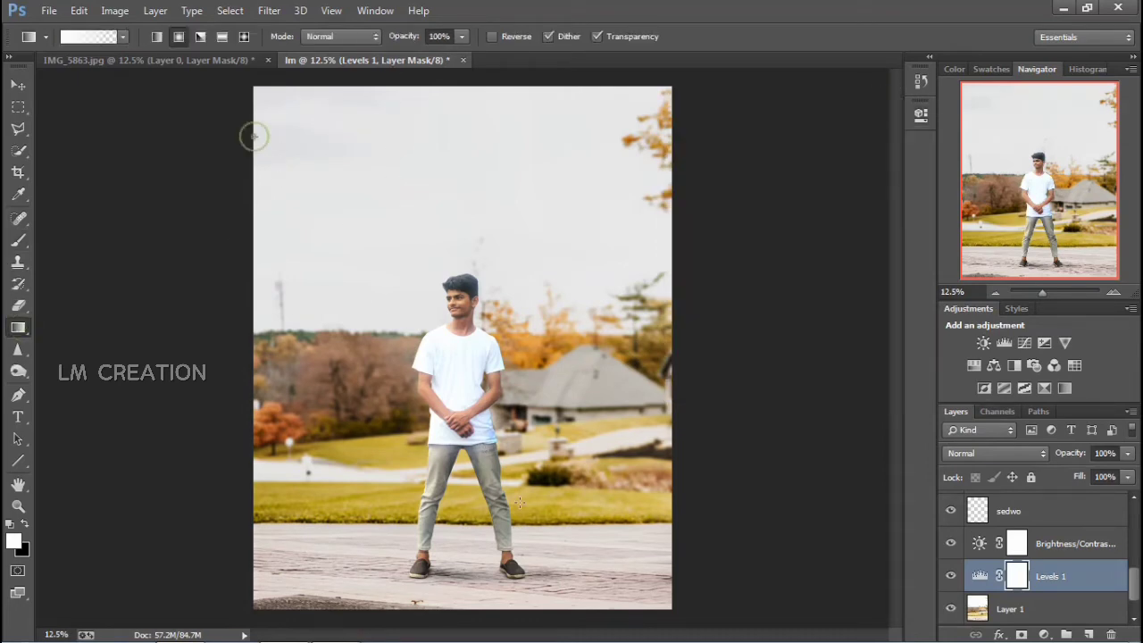
pyautogui.moveTo(254, 136); pyautogui.dragTo(630, 606)
pyautogui.click(25, 525)
pyautogui.click(156, 35)
pyautogui.moveTo(325, 153); pyautogui.dragTo(546, 499)
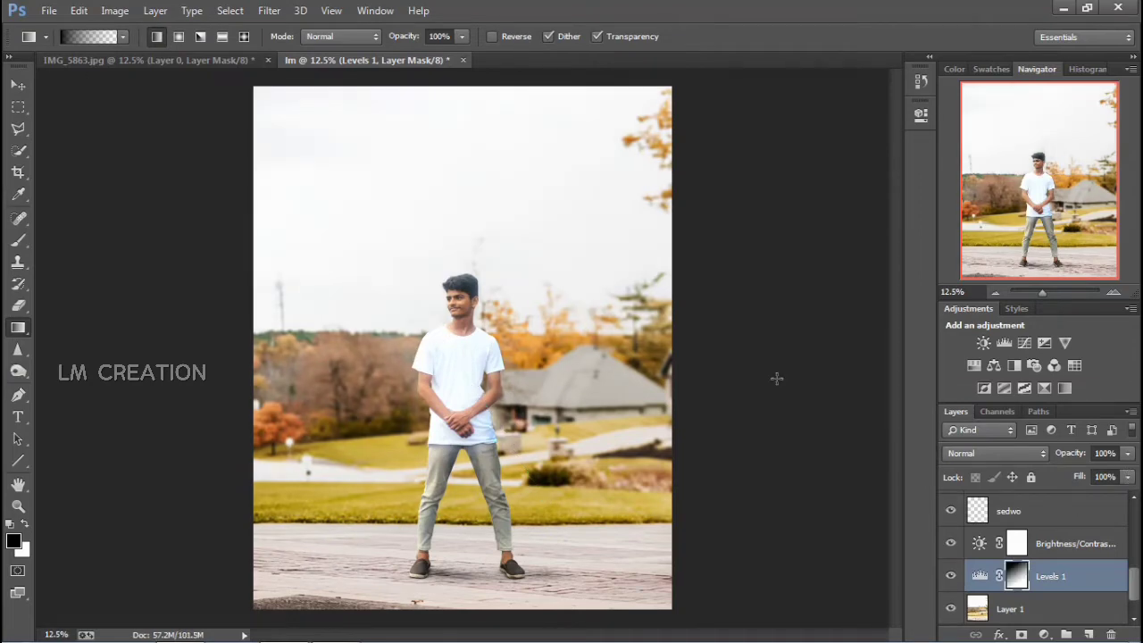
pyautogui.moveTo(365, 246); pyautogui.dragTo(590, 576)
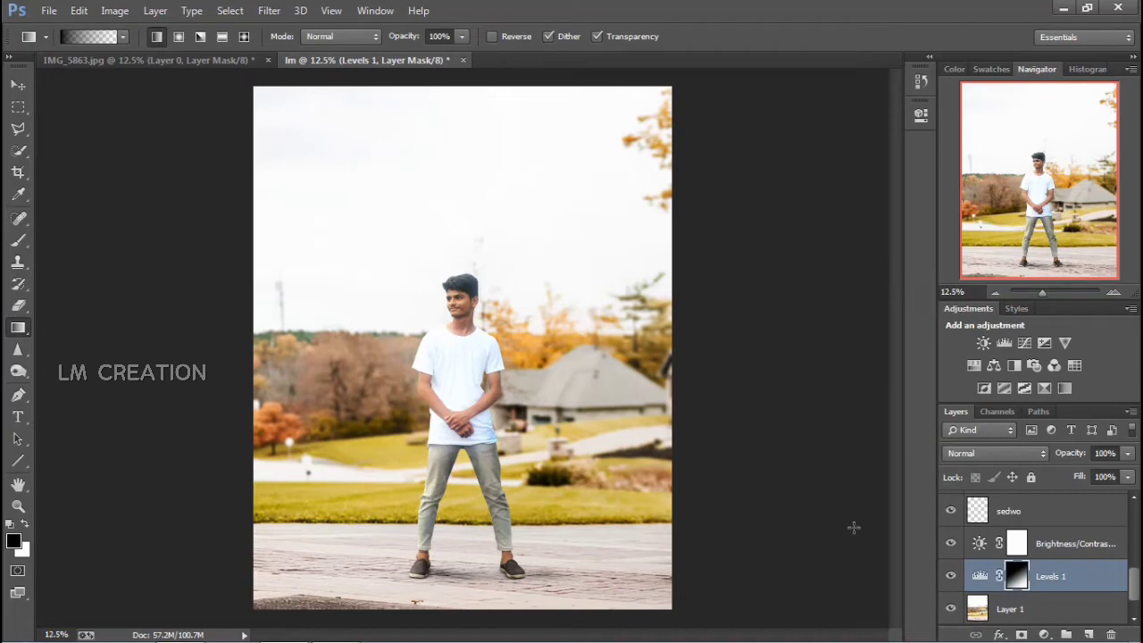
# Create a layer above Layer 2 and brush black shadow streaks from both shoes diagonally toward the lower-right ground, redoing the unsatisfactory strokes
pyautogui.scroll(3, 1064, 551)
pyautogui.click(1088, 634)
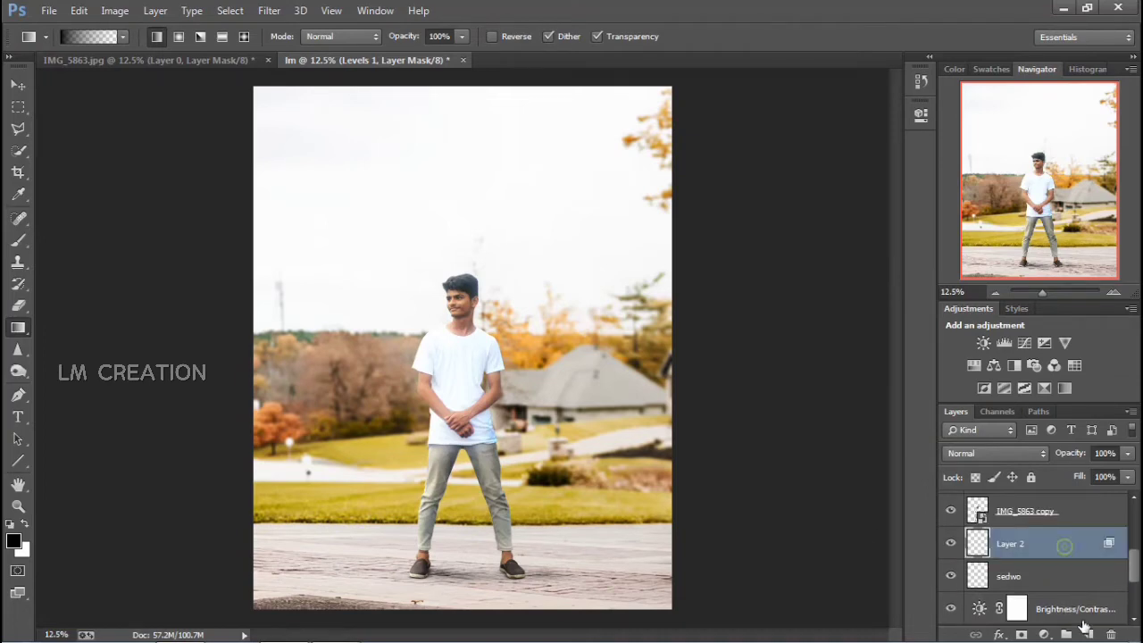
pyautogui.click(18, 240)
pyautogui.moveTo(427, 576)
pyautogui.mouseDown()
pyautogui.moveTo(505, 583)
pyautogui.moveTo(669, 633)
pyautogui.mouseUp()
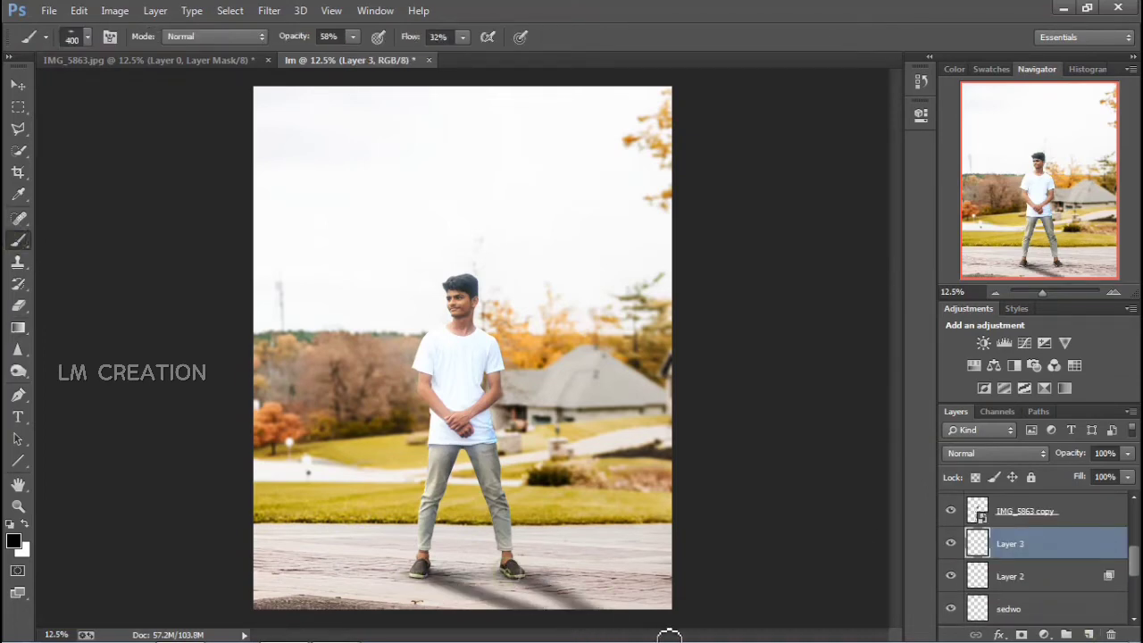
pyautogui.hotkey('ctrl', 'z')
pyautogui.moveTo(516, 570); pyautogui.dragTo(661, 628)
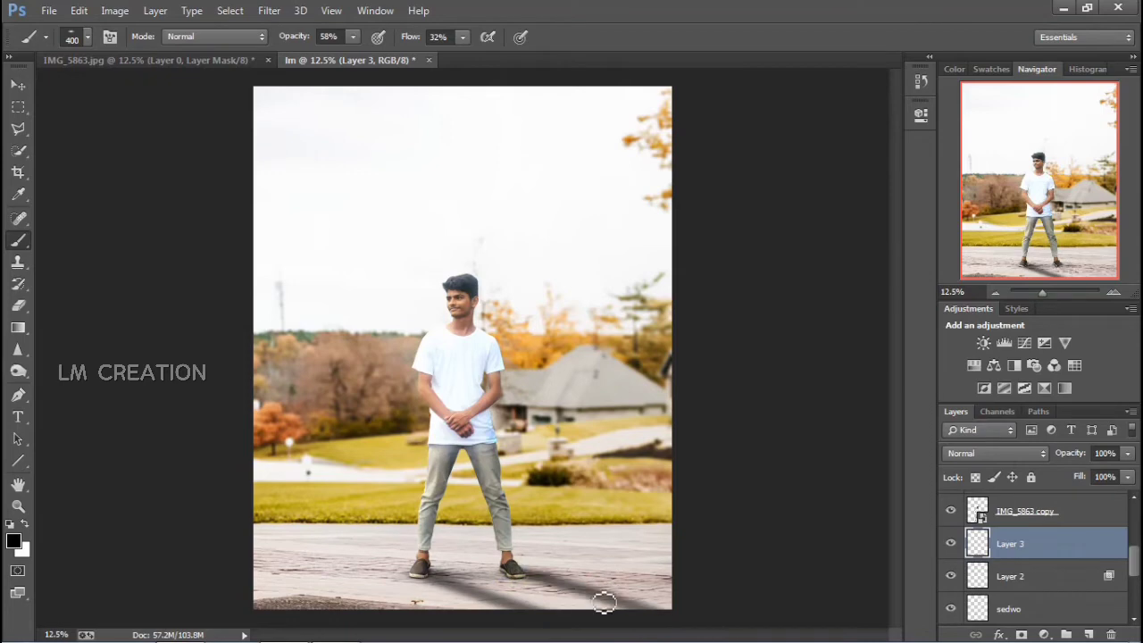
pyautogui.hotkey('ctrl', 'z')
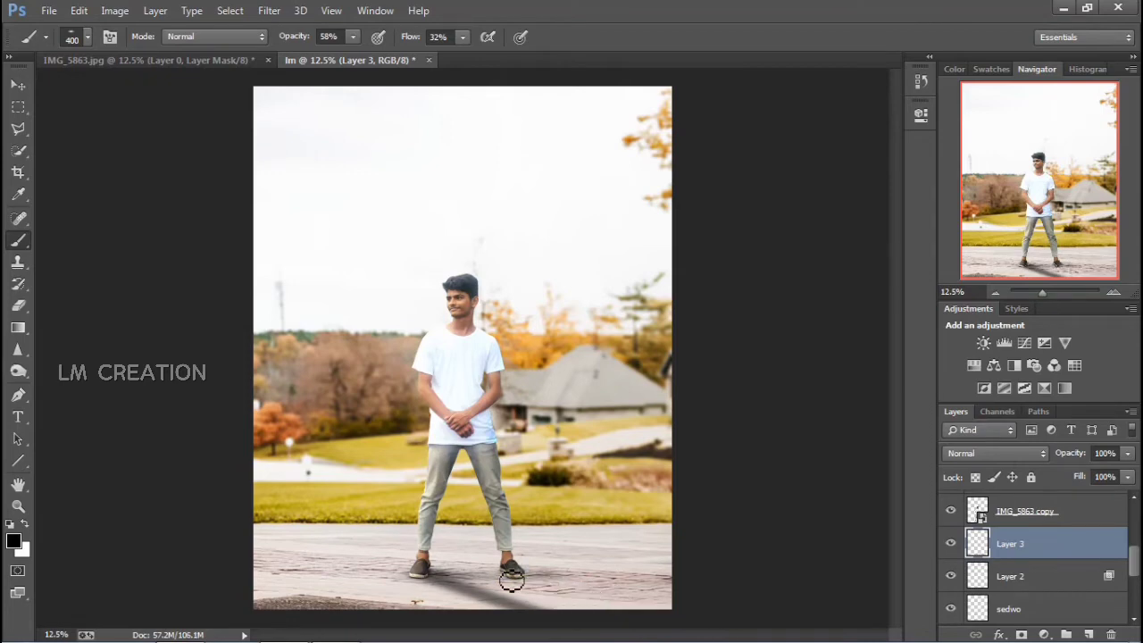
pyautogui.moveTo(505, 581); pyautogui.dragTo(695, 639)
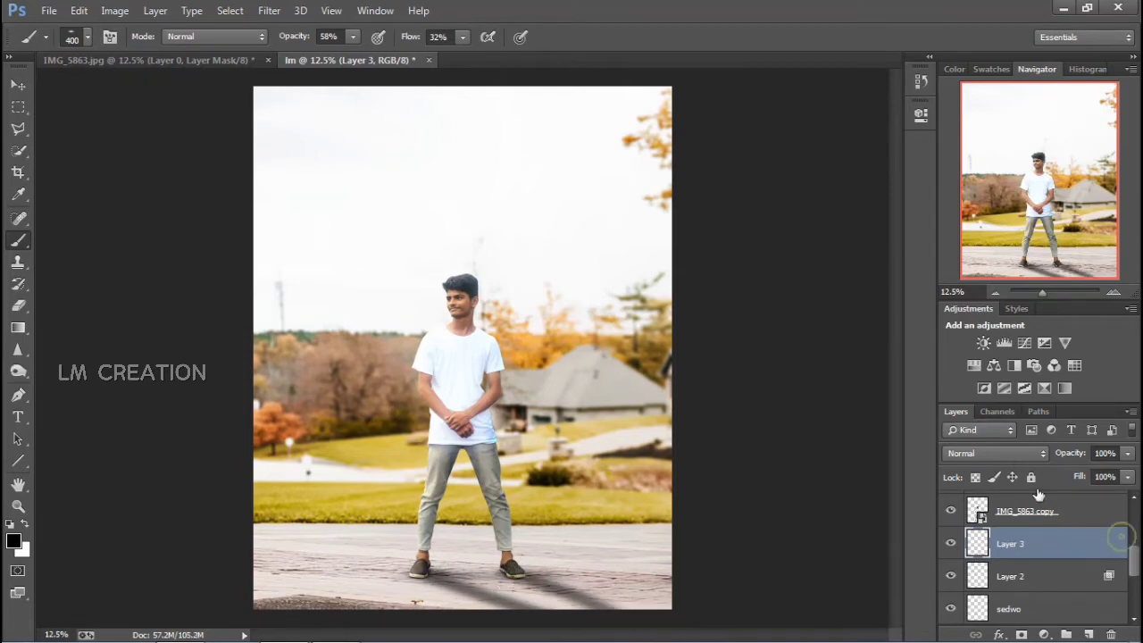
# Blend Layer 3's shadows into the ground by splitting the Blend If underlying-layer white range to 95 / 255
pyautogui.doubleClick(1099, 543)
pyautogui.moveTo(990, 419); pyautogui.dragTo(856, 421)
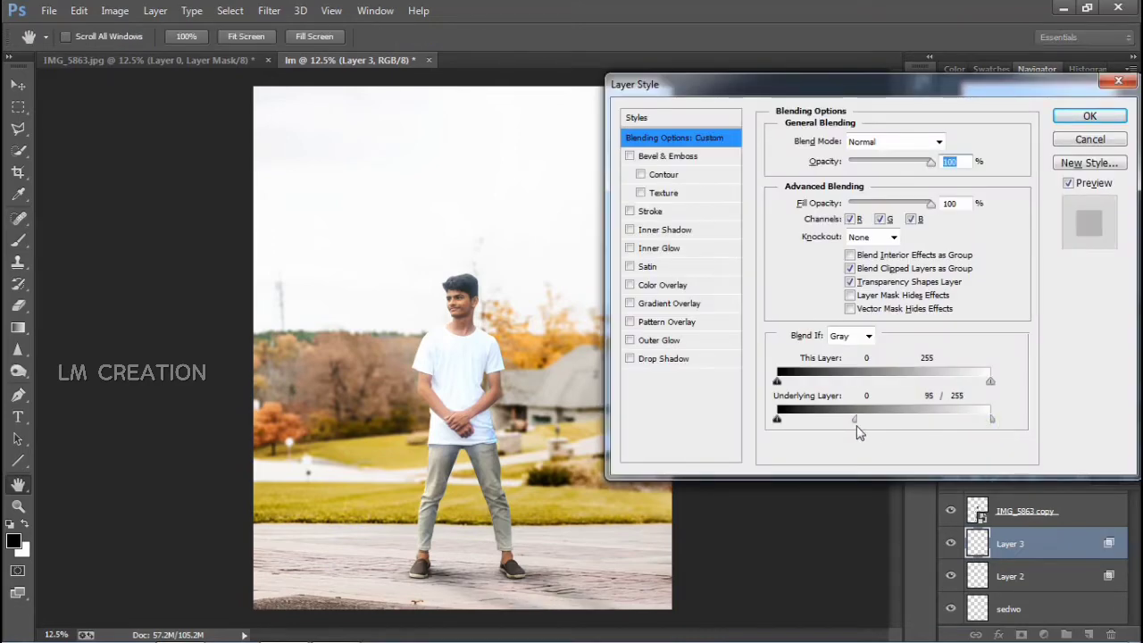
pyautogui.press('Return')
# Lower the fill of the Layer 3 shadows and set Layer 2's fill to 70%
pyautogui.moveTo(1127, 477); pyautogui.dragTo(1071, 503)
pyautogui.click(1008, 576)
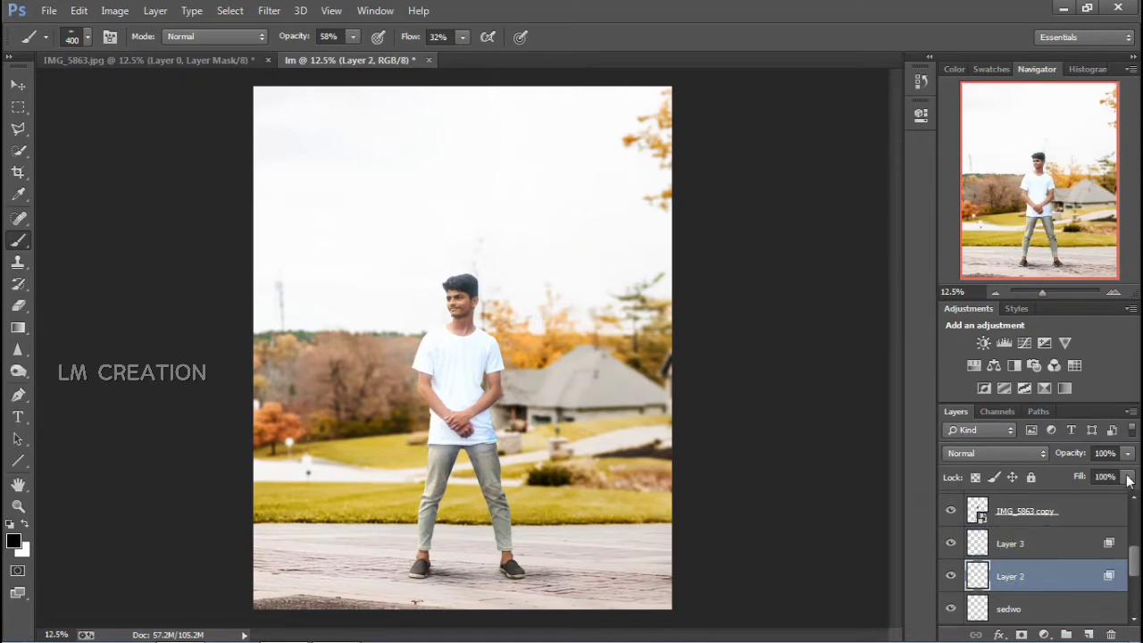
pyautogui.moveTo(1127, 477); pyautogui.dragTo(1107, 502)
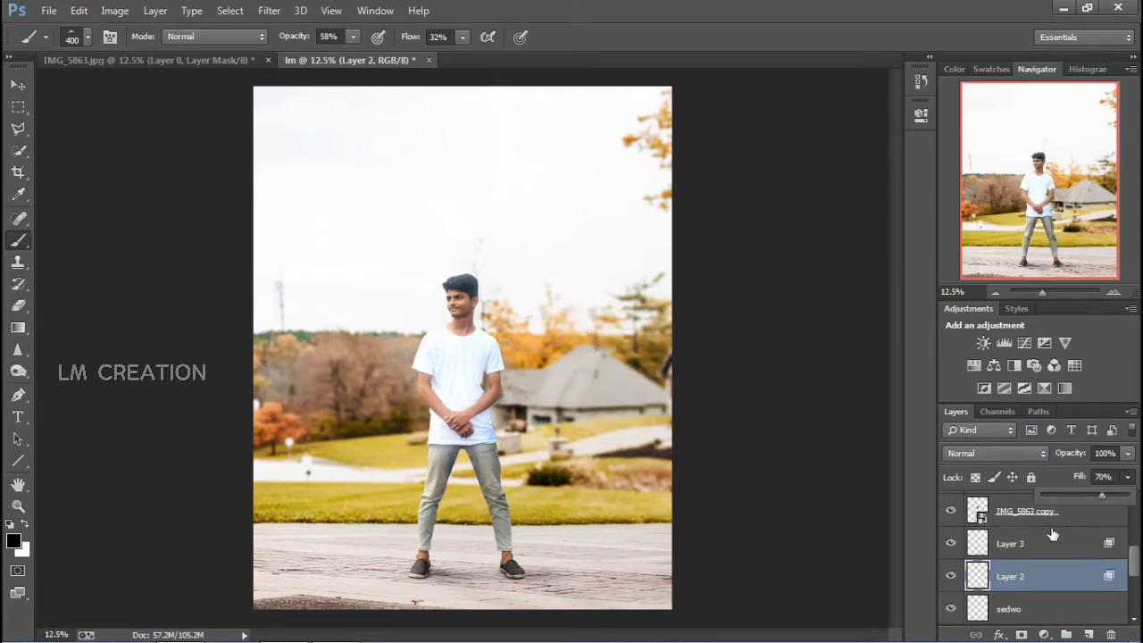
# Add a new layer clipped to the IMG_5863 copy layer and paint soft black shading on the shoe edges with a 61 px brush
pyautogui.click(1044, 511)
pyautogui.moveTo(1042, 293); pyautogui.dragTo(1054, 293)
pyautogui.click(1057, 265)
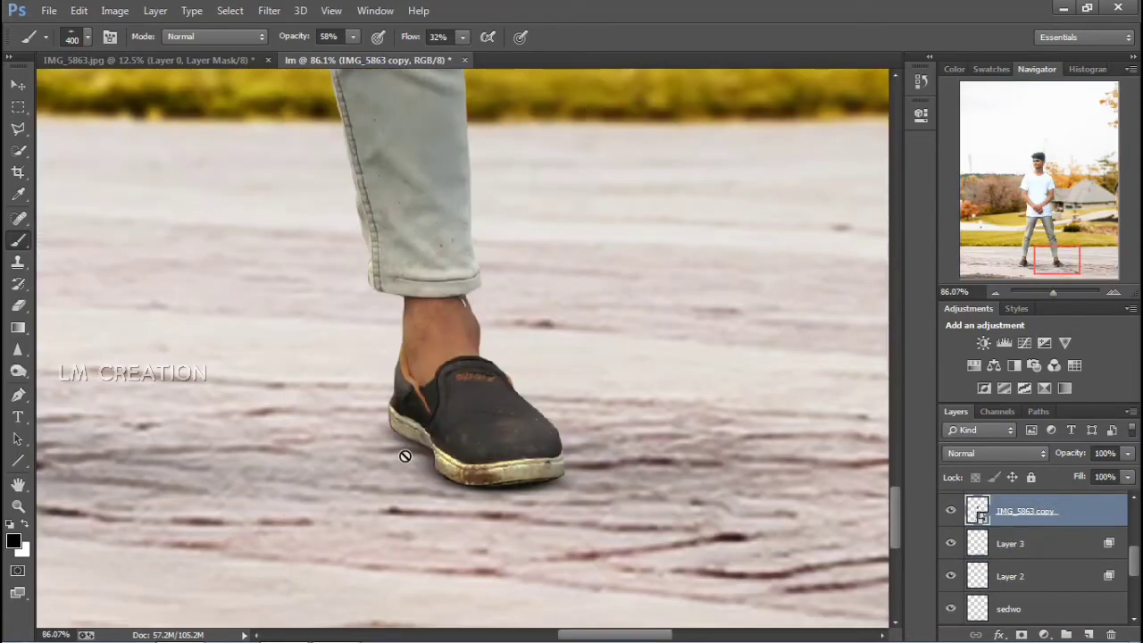
pyautogui.click(1089, 634)
pyautogui.rightClick(261, 423)
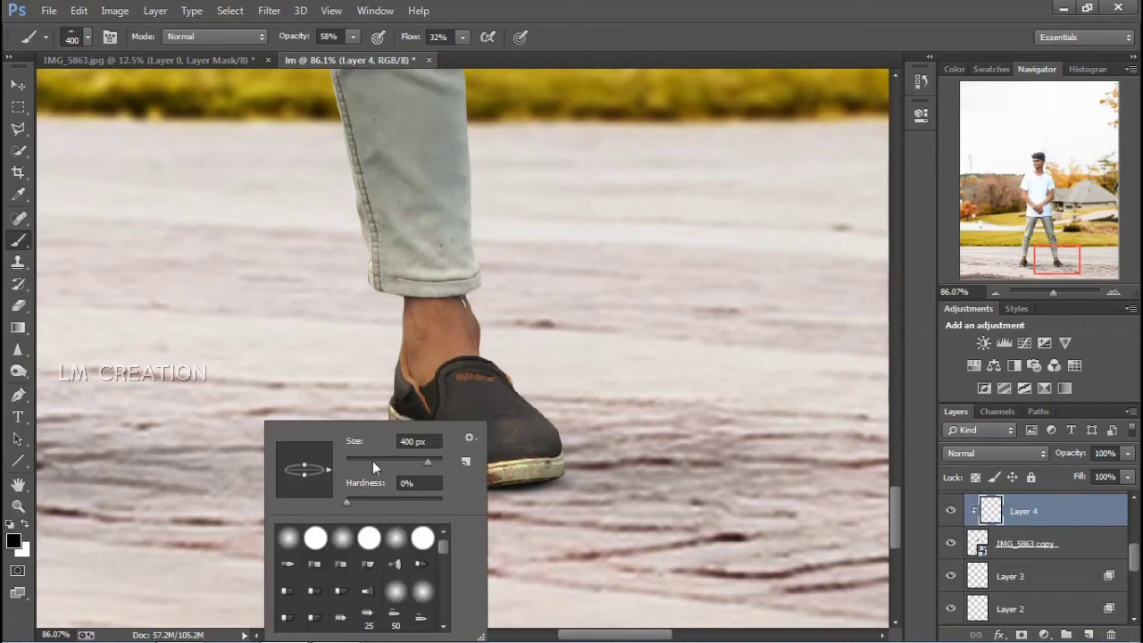
pyautogui.click(373, 461)
pyautogui.press('Return')
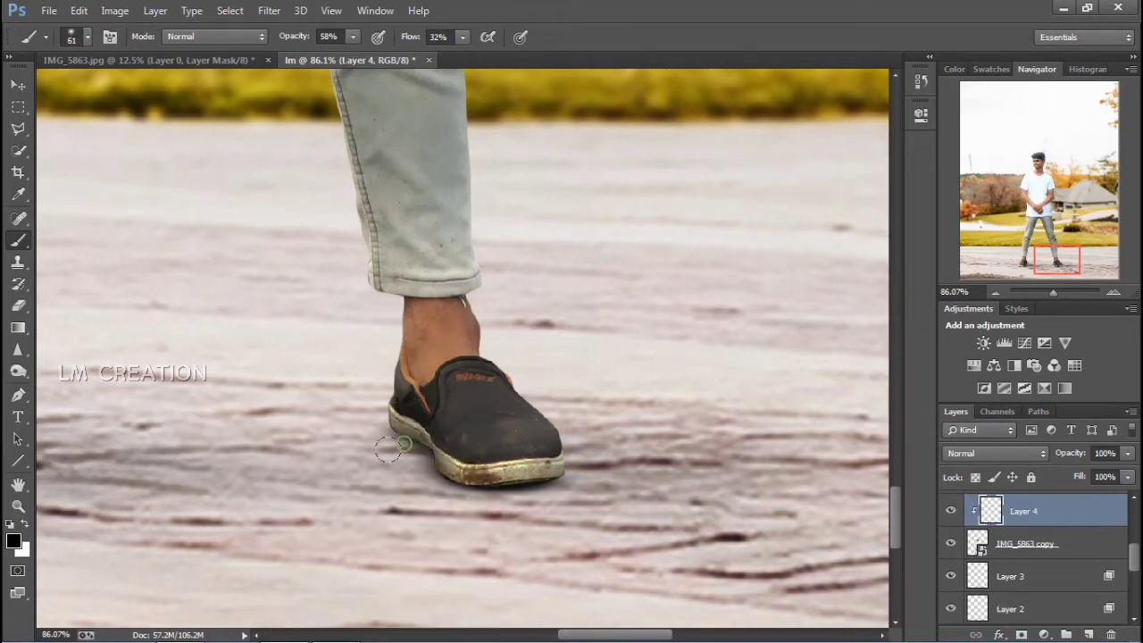
pyautogui.moveTo(384, 457); pyautogui.dragTo(704, 433)
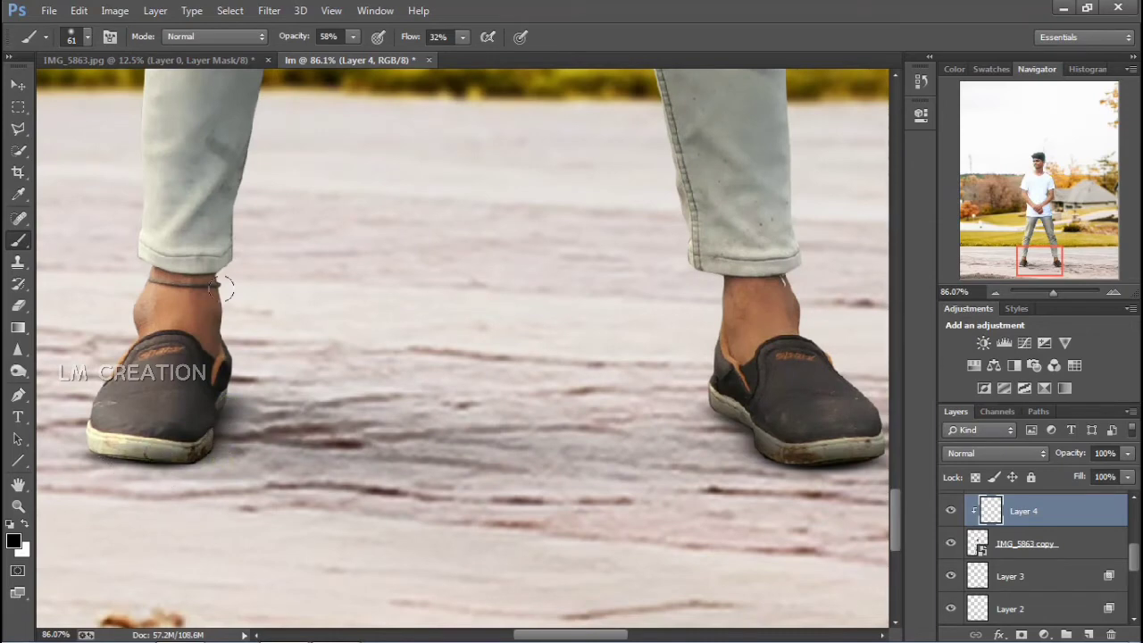
# Paint black shading on Layer 4 along the inner edge of the man's trouser leg from the ankle up to the crotch
pyautogui.moveTo(261, 257); pyautogui.dragTo(247, 429)
pyautogui.moveTo(297, 149)
pyautogui.mouseDown()
pyautogui.moveTo(250, 282)
pyautogui.moveTo(254, 229)
pyautogui.moveTo(241, 426)
pyautogui.mouseUp()
pyautogui.moveTo(293, 278); pyautogui.dragTo(288, 454)
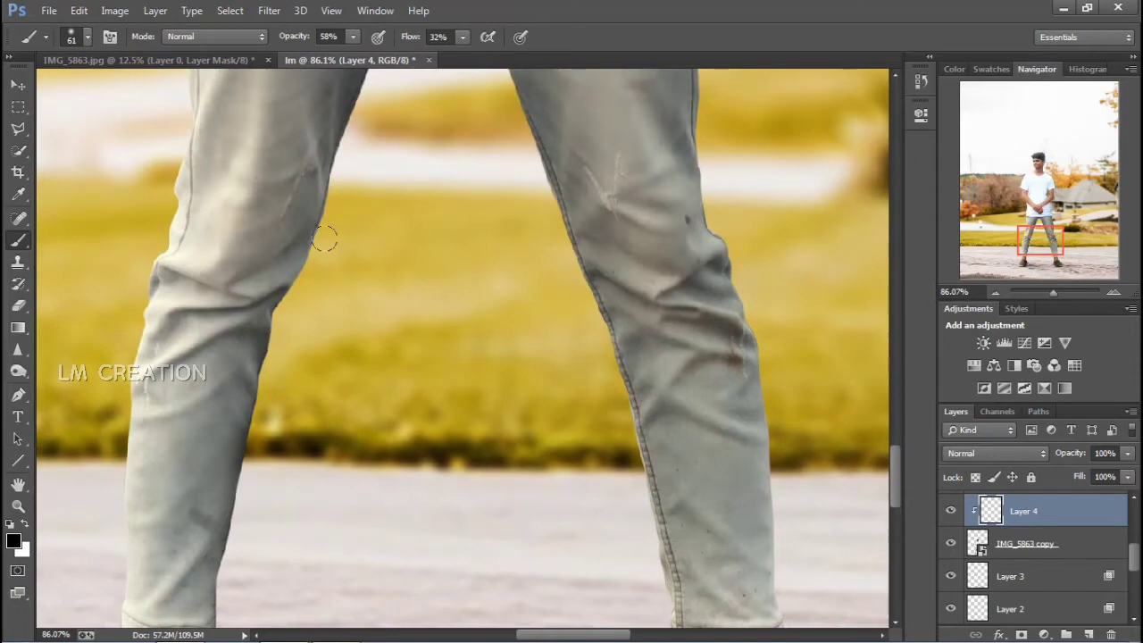
pyautogui.moveTo(375, 148); pyautogui.dragTo(391, 356)
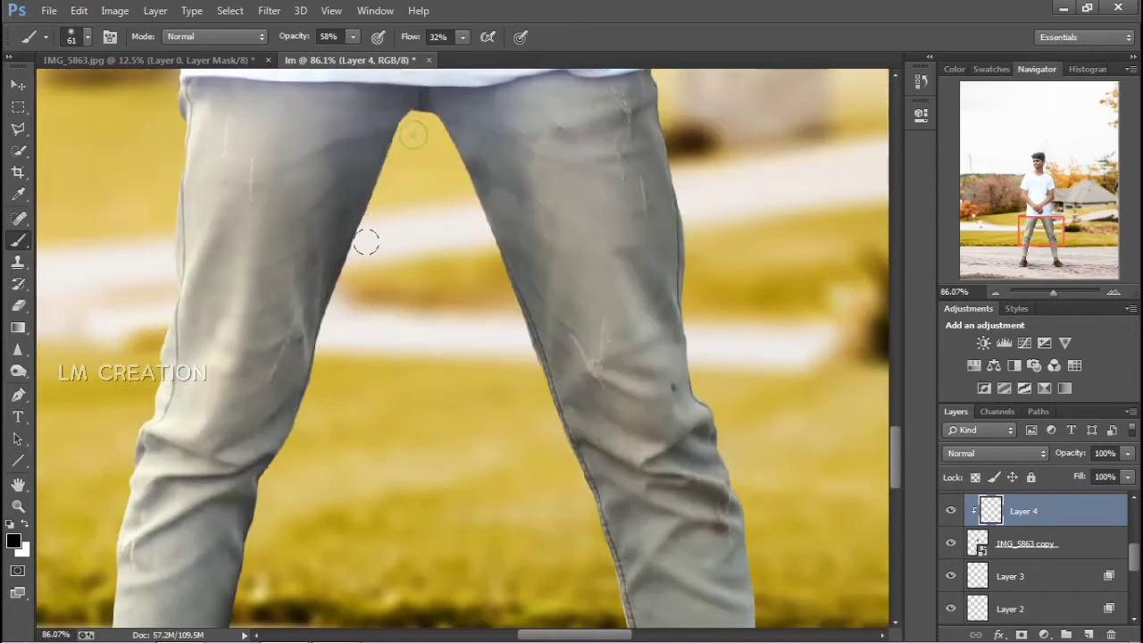
pyautogui.moveTo(317, 366); pyautogui.dragTo(278, 466)
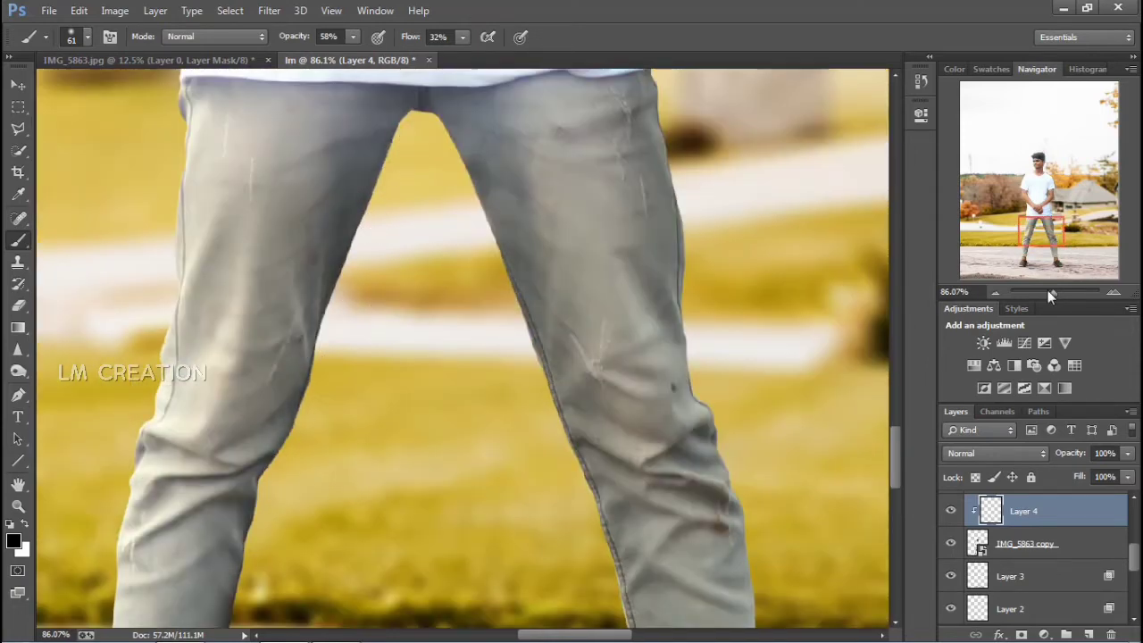
# Add another clipped layer directly above IMG_5863 copy, shade the legs with the brush enlarged to 125 px, and set the layer's opacity to 68%
pyautogui.moveTo(1048, 290); pyautogui.dragTo(1046, 291)
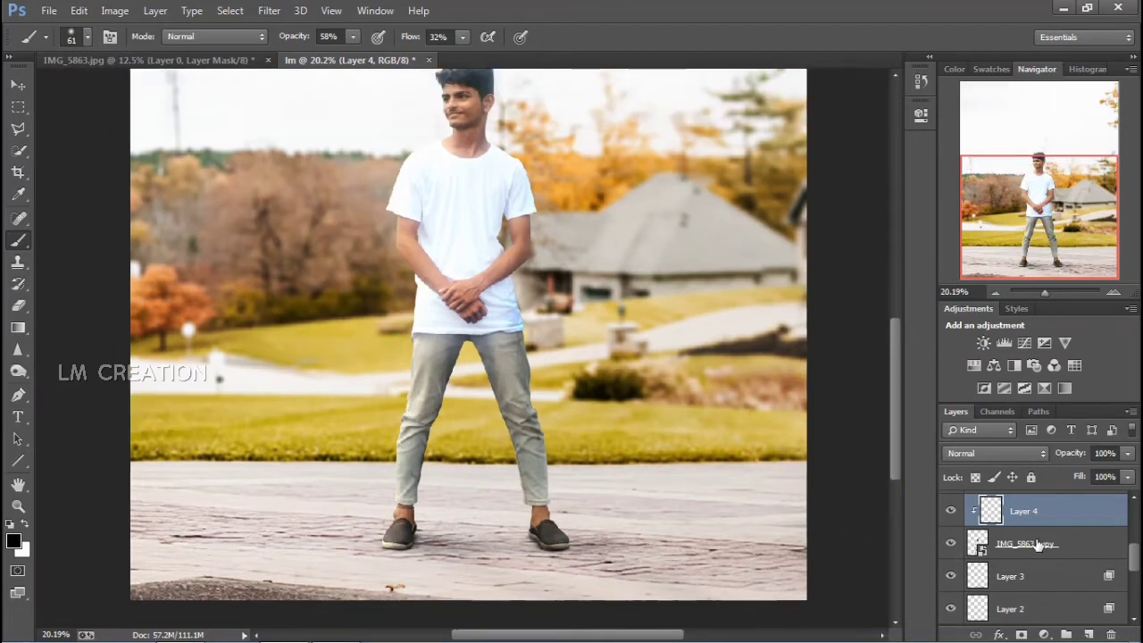
pyautogui.click(1036, 544)
pyautogui.click(1089, 634)
pyautogui.press(']')
pyautogui.press(']')
pyautogui.press(']')
pyautogui.press(']')
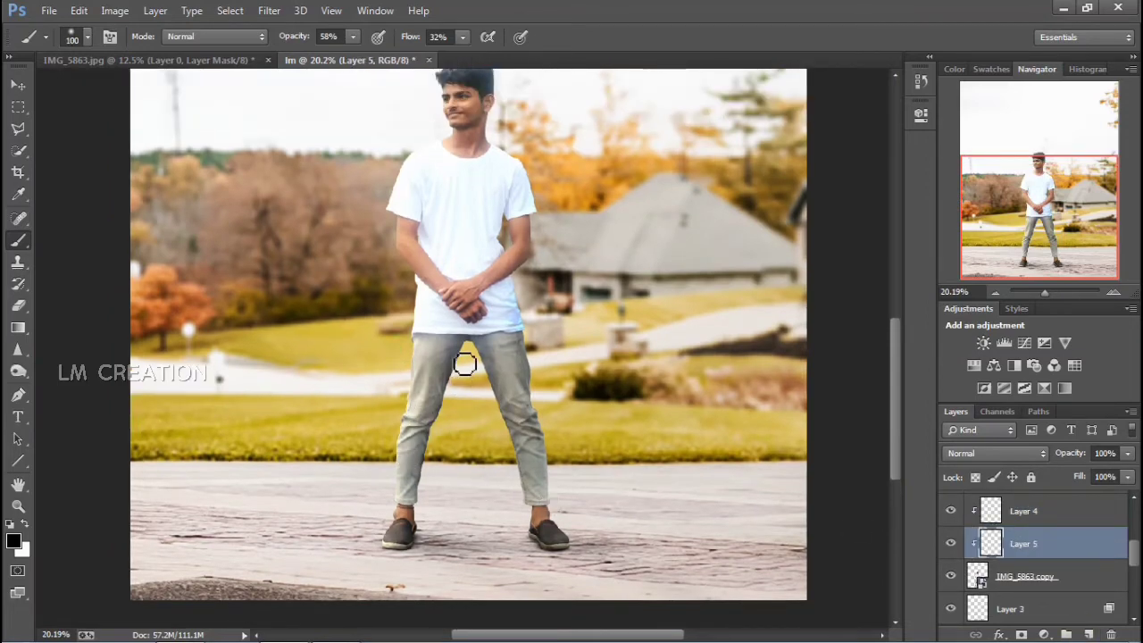
pyautogui.press(']')
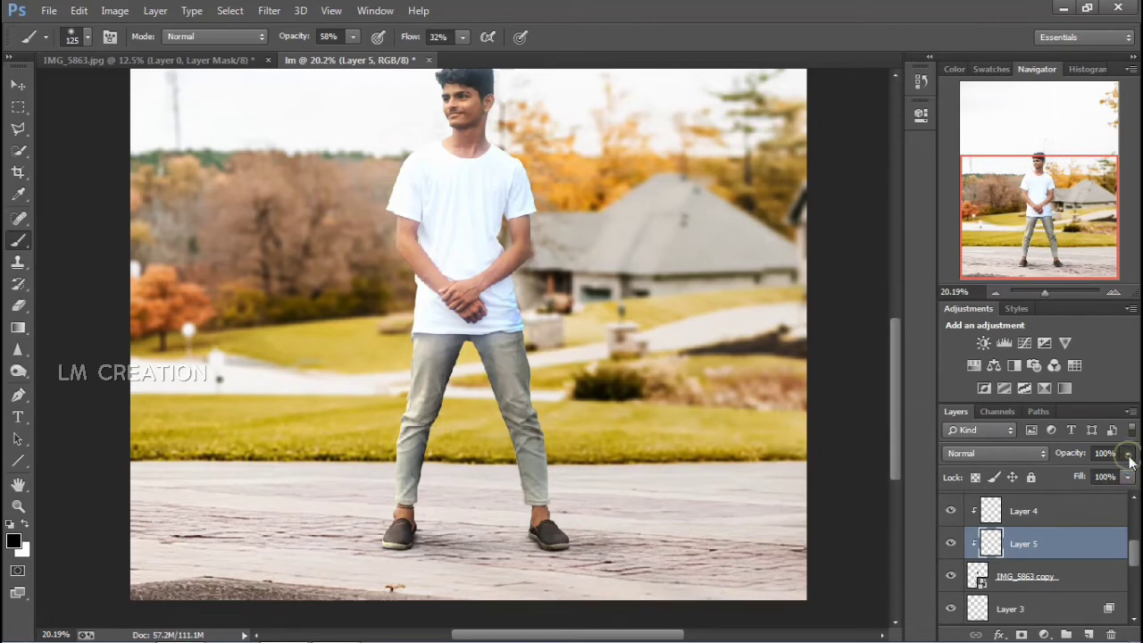
pyautogui.moveTo(1127, 453); pyautogui.dragTo(1104, 481)
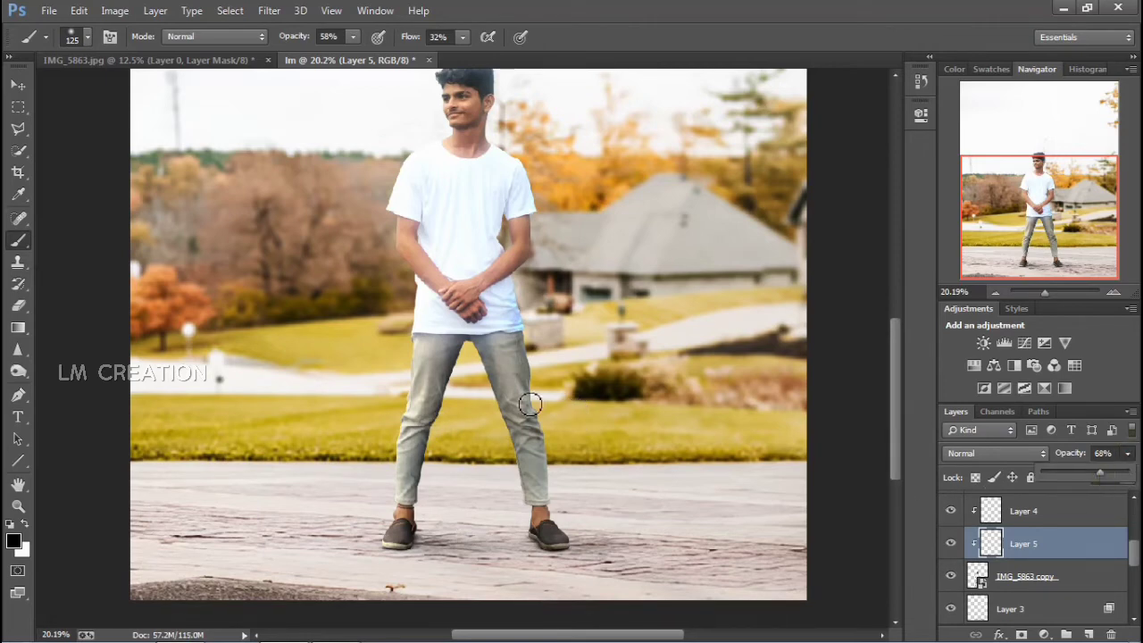
# Brush more soft black shading on Layer 5 down both edges of the man's straight-seamed leg beside the bush
pyautogui.moveTo(481, 371); pyautogui.dragTo(523, 521)
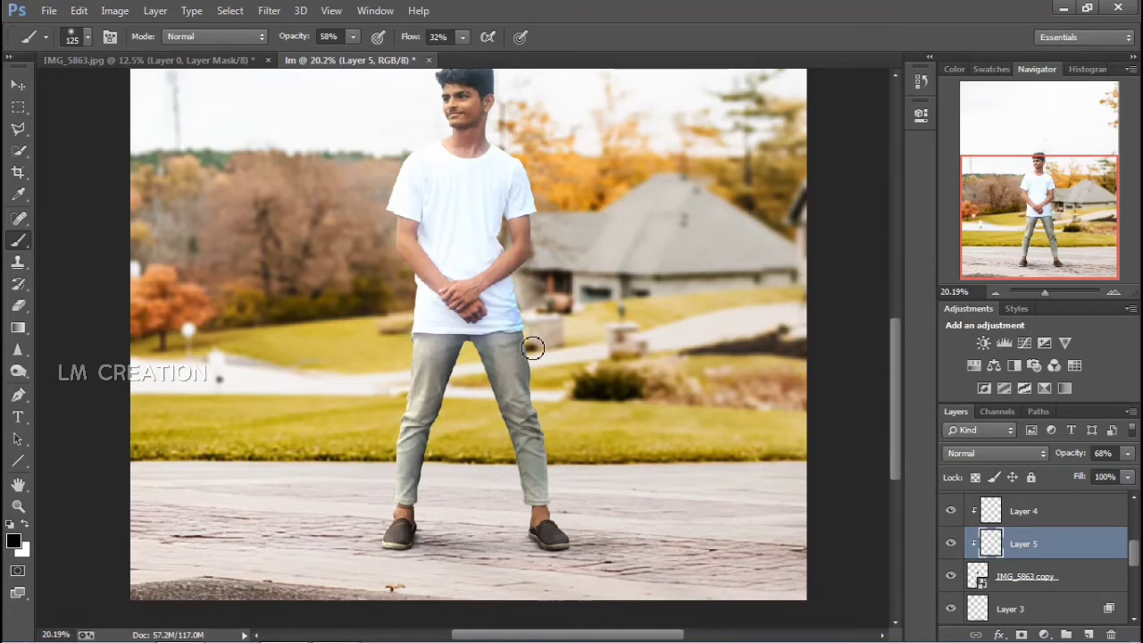
pyautogui.moveTo(533, 349); pyautogui.dragTo(560, 514)
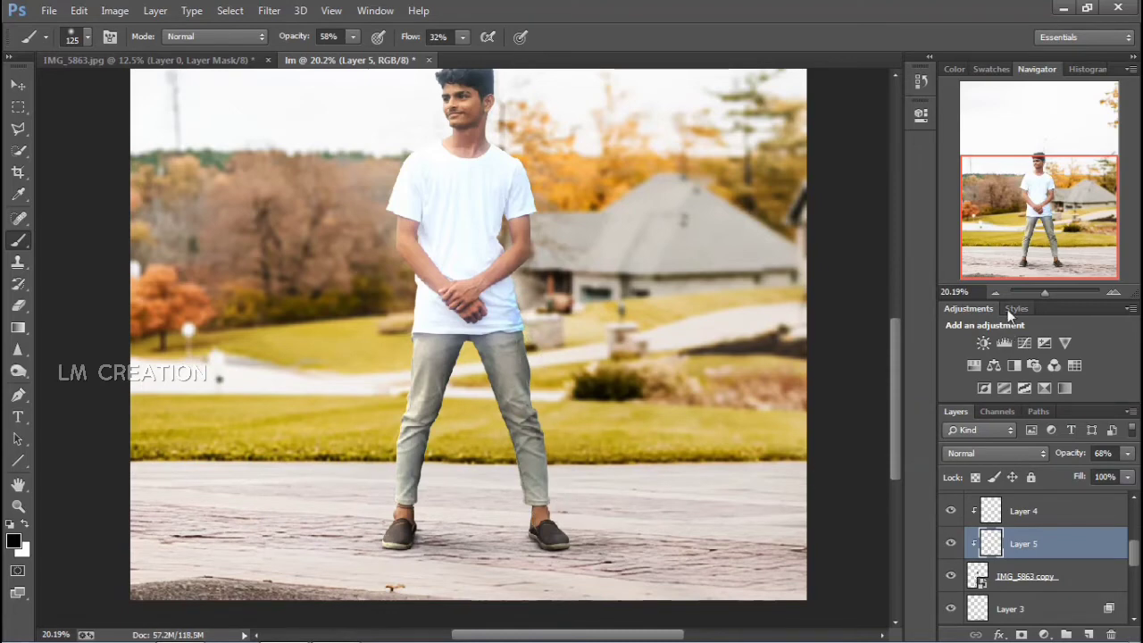
pyautogui.moveTo(1044, 292); pyautogui.dragTo(1042, 293)
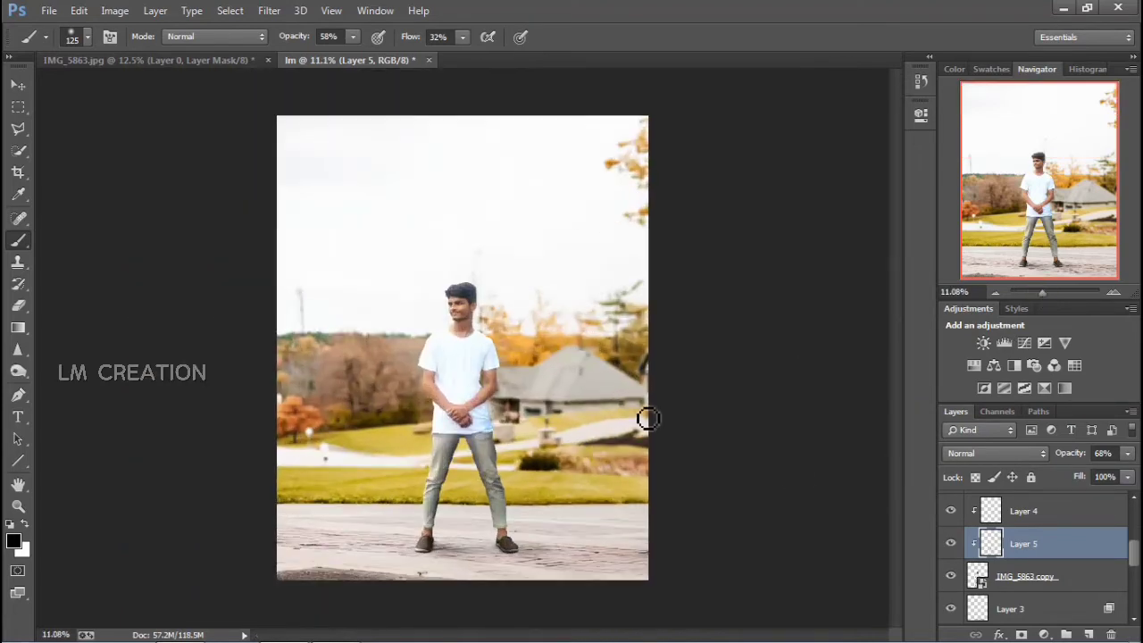
# Add a Curves adjustment above the Brightness/Contrast 1 layer, lift the upper part of the RGB curve to brighten, and invert its mask to black
pyautogui.scroll(1, 1042, 547)
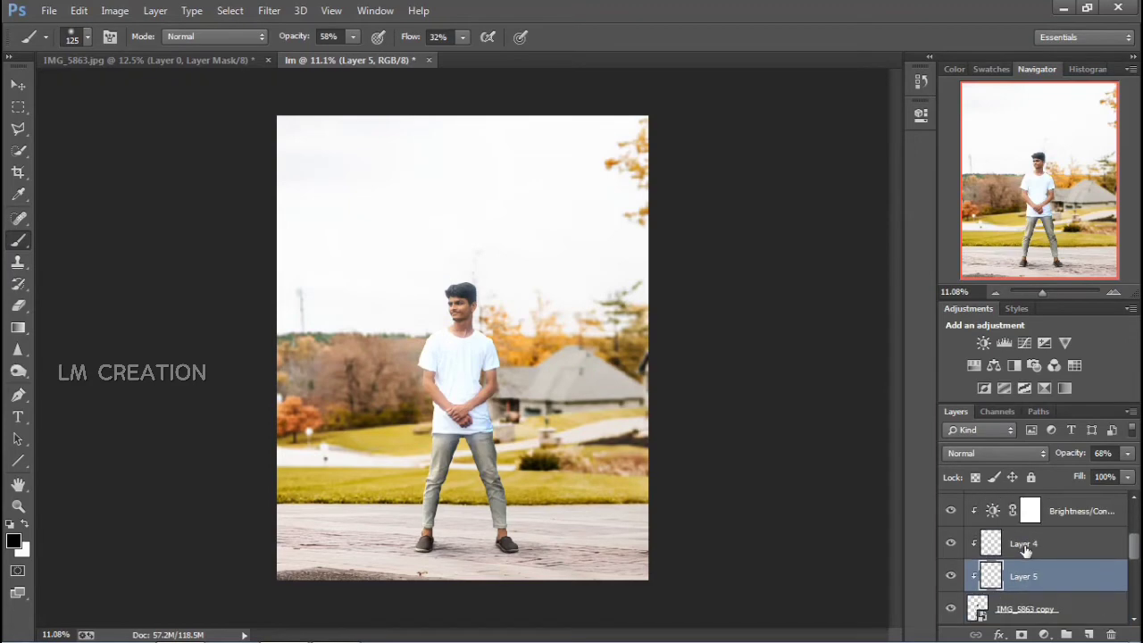
pyautogui.scroll(4, 1032, 545)
pyautogui.click(1045, 521)
pyautogui.click(1051, 540)
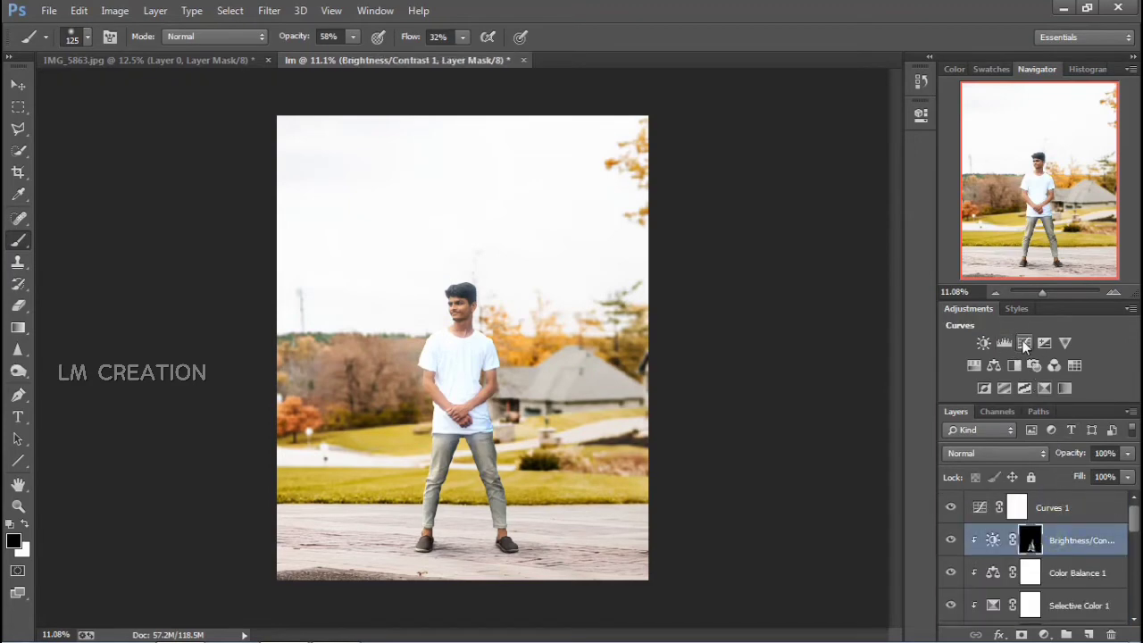
pyautogui.click(1024, 344)
pyautogui.click(1052, 294)
pyautogui.moveTo(495, 124); pyautogui.dragTo(485, 327)
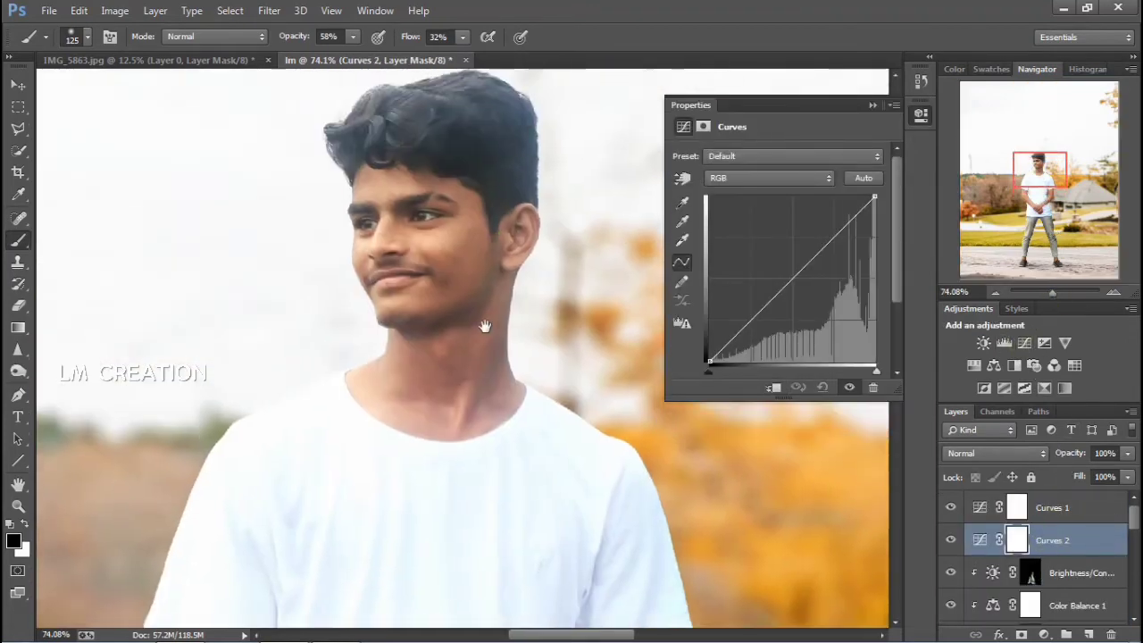
pyautogui.moveTo(832, 241); pyautogui.dragTo(830, 229)
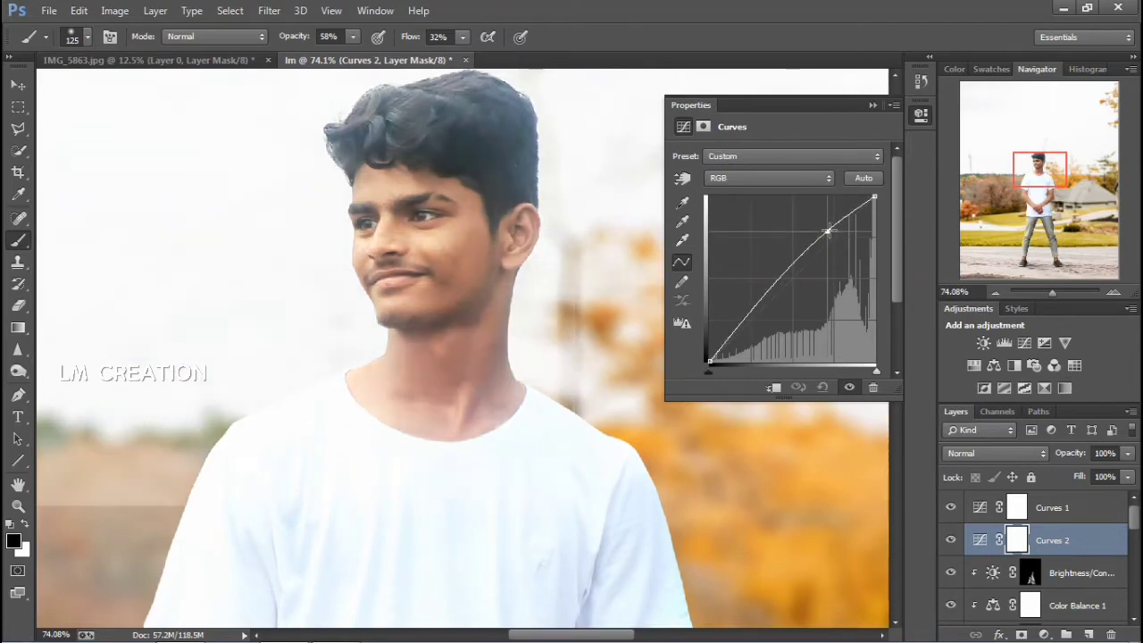
pyautogui.click(872, 107)
pyautogui.hotkey('ctrl', 'i')
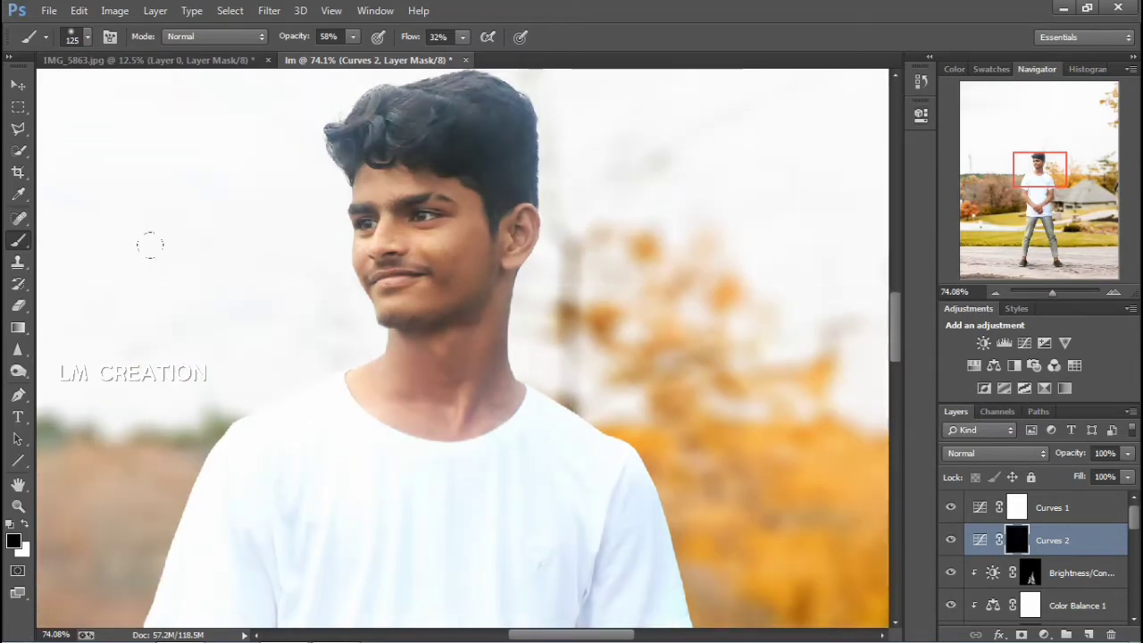
# Paint white on the Curves 2 mask over the man's forehead and face with a soft 100 px brush to brighten the skin
pyautogui.click(25, 524)
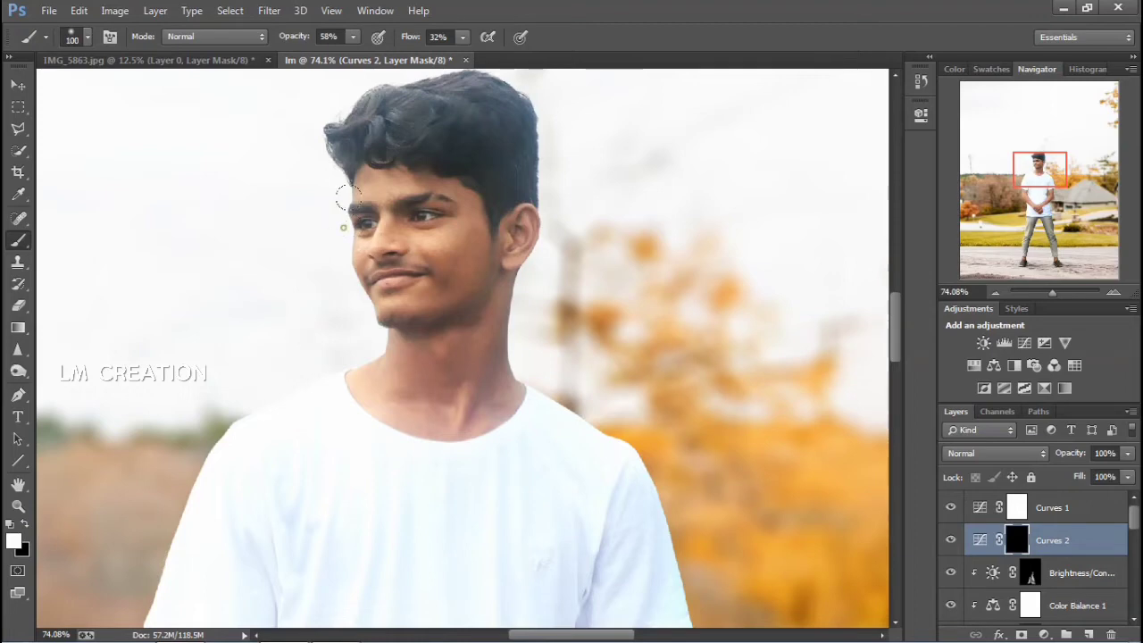
pyautogui.press('[')
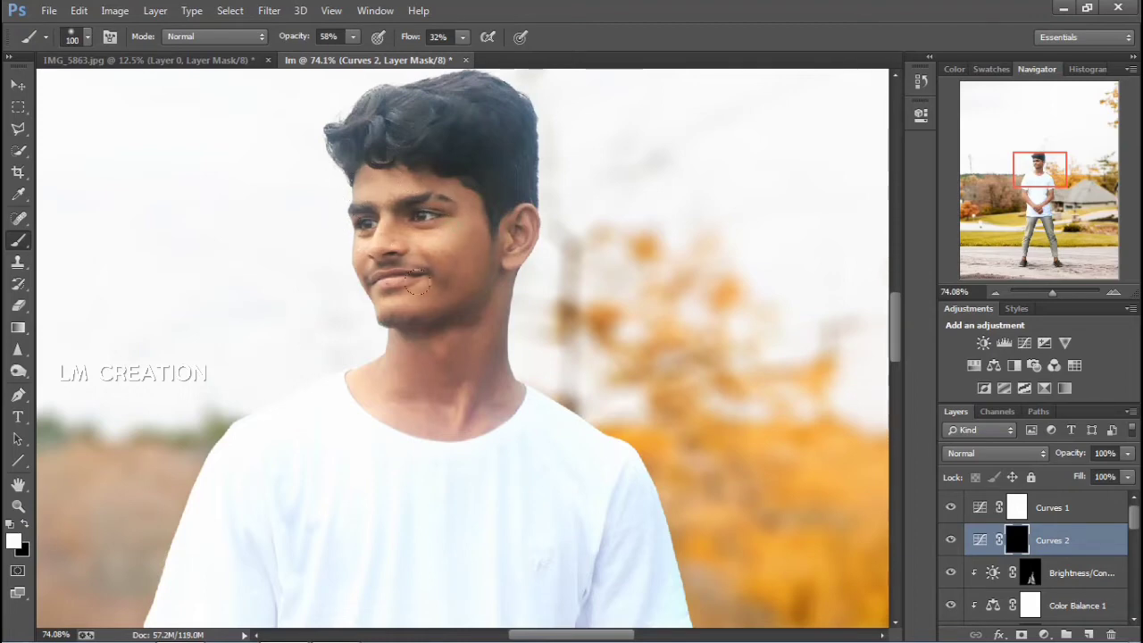
pyautogui.click(409, 193)
pyautogui.moveTo(422, 199); pyautogui.dragTo(374, 188)
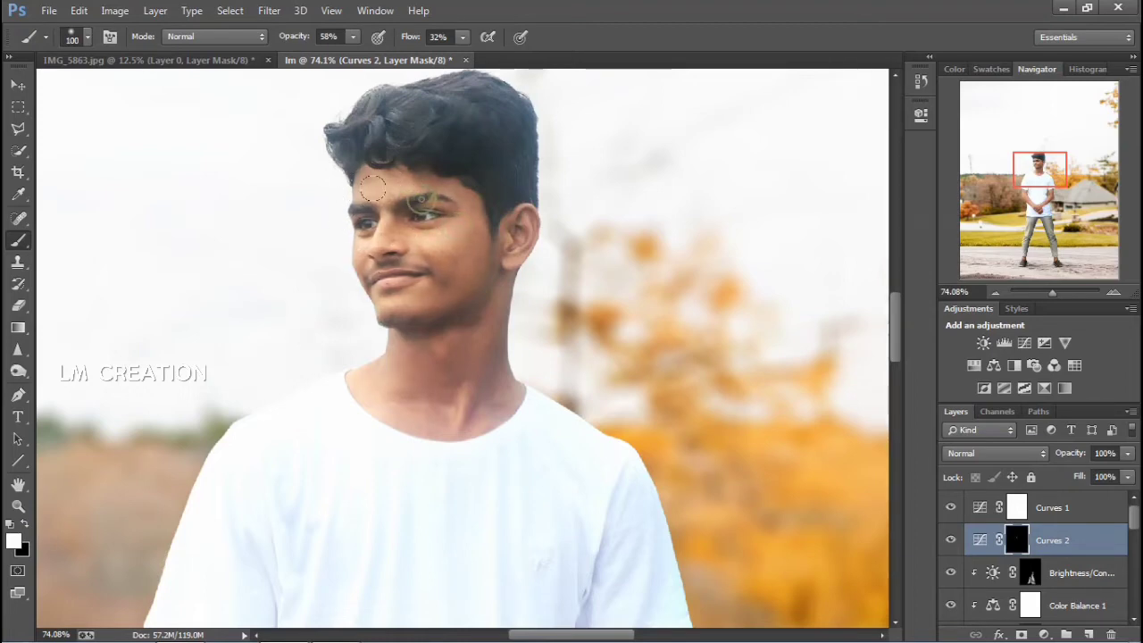
# Add a new clipped layer above Brightness/Contrast 1 and paint a white highlight down the man's nose with a 13 px brush
pyautogui.click(1049, 579)
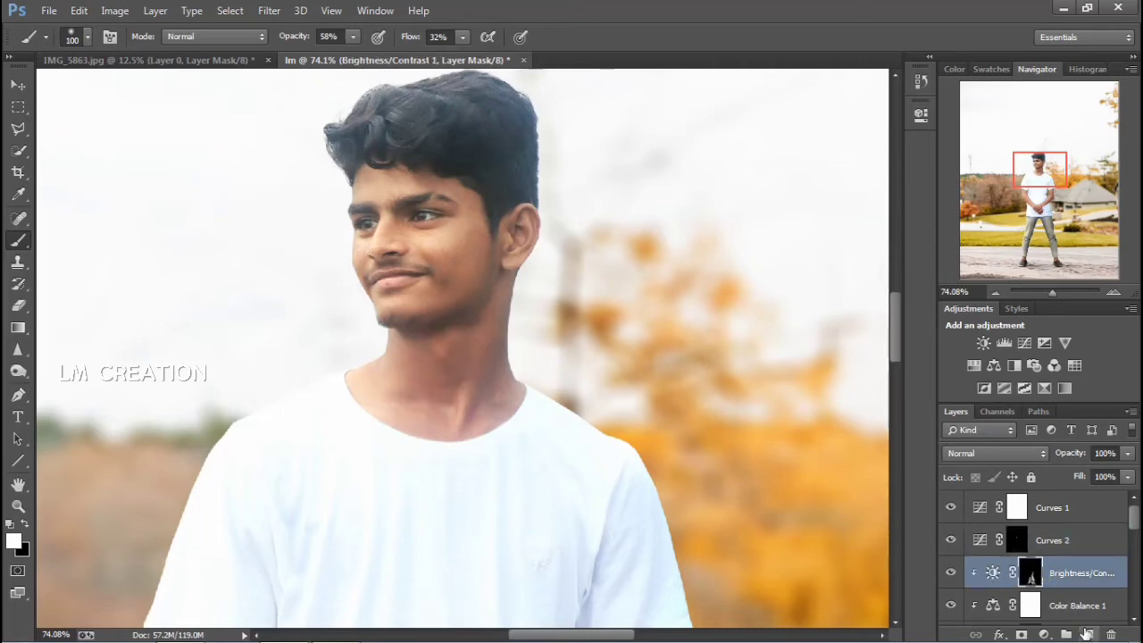
pyautogui.click(1087, 634)
pyautogui.press('x')
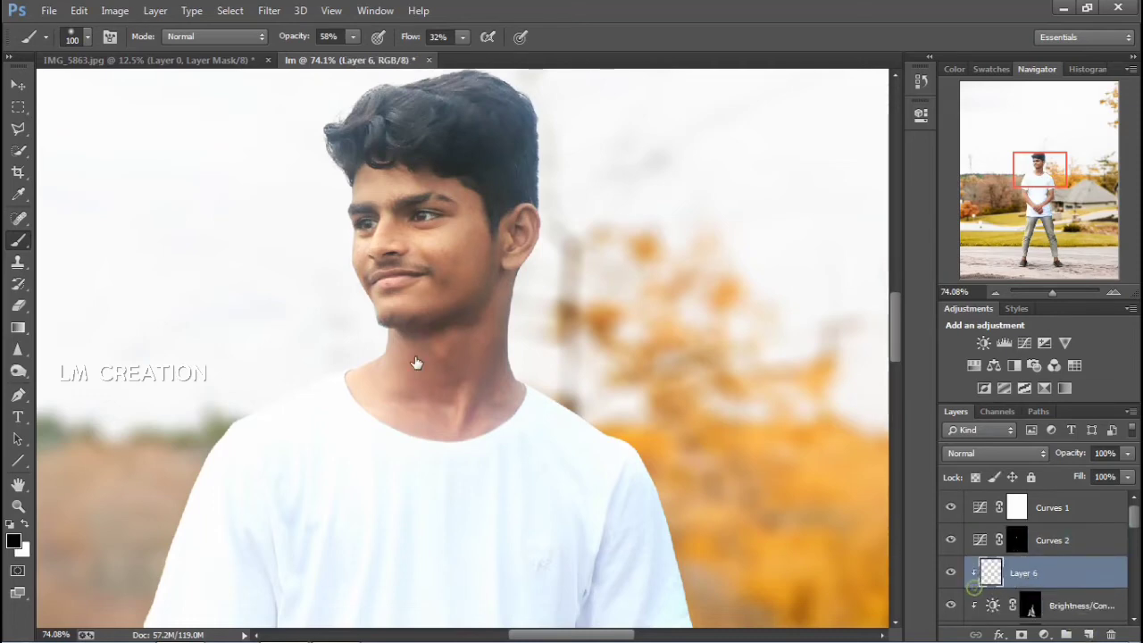
pyautogui.click(24, 524)
pyautogui.rightClick(354, 304)
pyautogui.click(447, 343)
pyautogui.click(321, 255)
pyautogui.moveTo(393, 219); pyautogui.dragTo(386, 242)
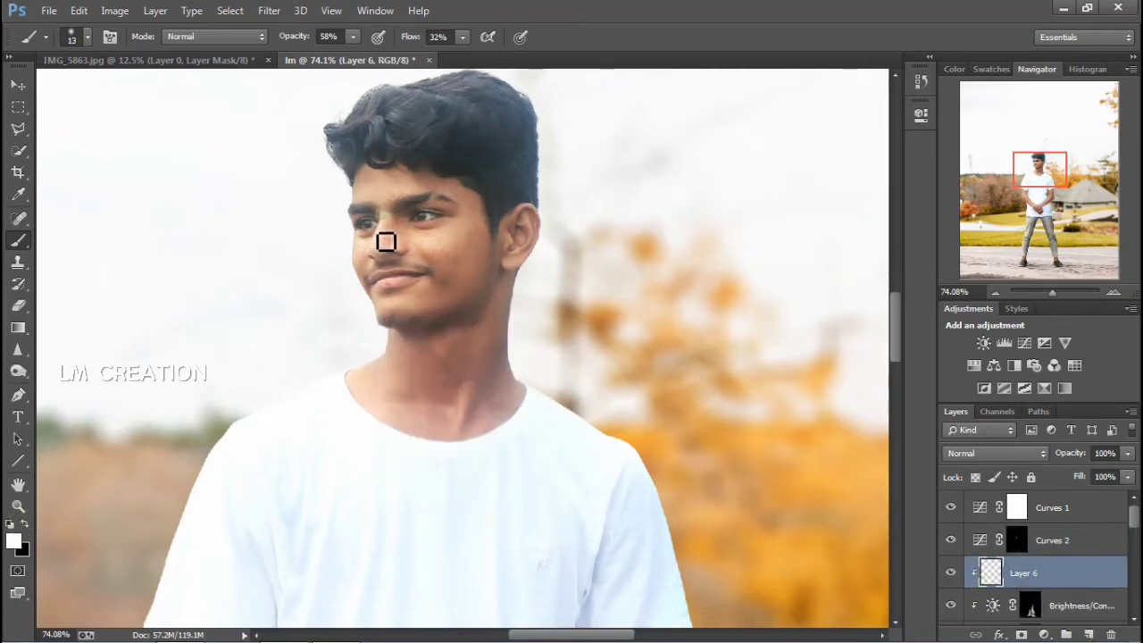
# Set Layer 6 to Overlay and paint white highlights along the chin and face, enlarging the brush up to 40 px
pyautogui.click(988, 455)
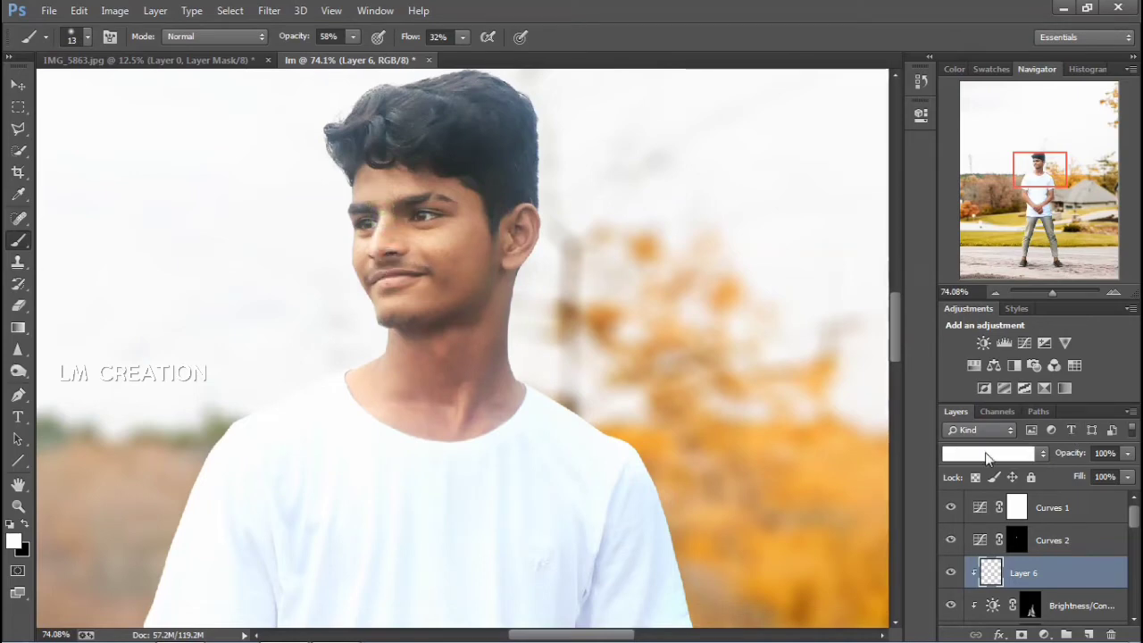
pyautogui.click(960, 224)
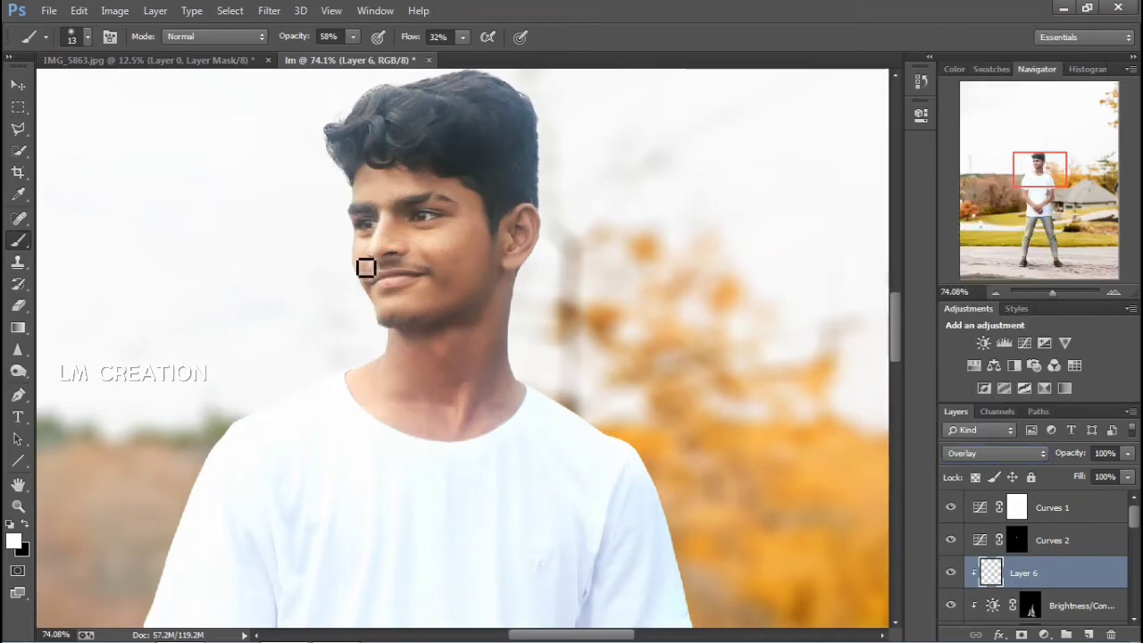
pyautogui.moveTo(388, 308); pyautogui.dragTo(416, 329)
pyautogui.press(']')
pyautogui.press(']')
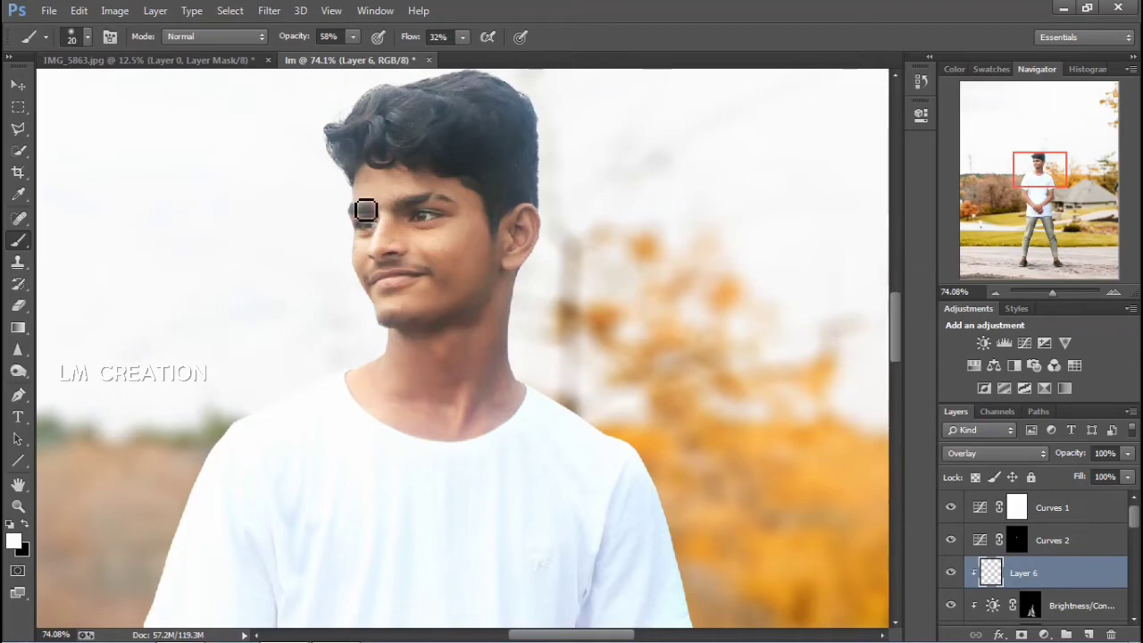
pyautogui.press(']')
pyautogui.press(']')
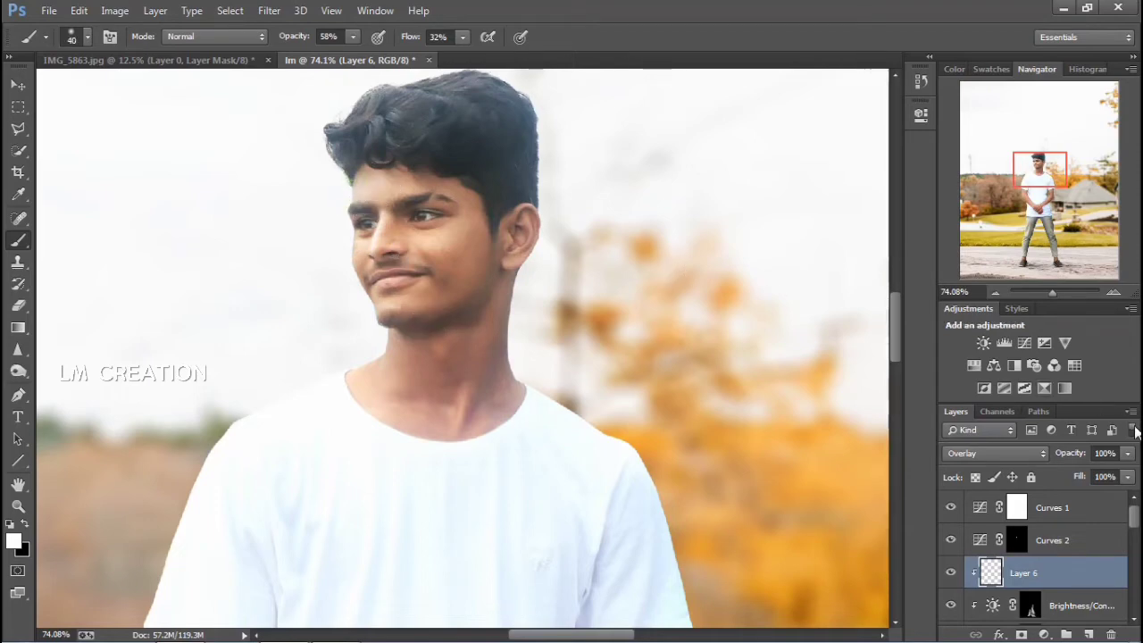
# Lower Layer 6's opacity to 63% and its fill to 67%
pyautogui.moveTo(1128, 453); pyautogui.dragTo(1098, 473)
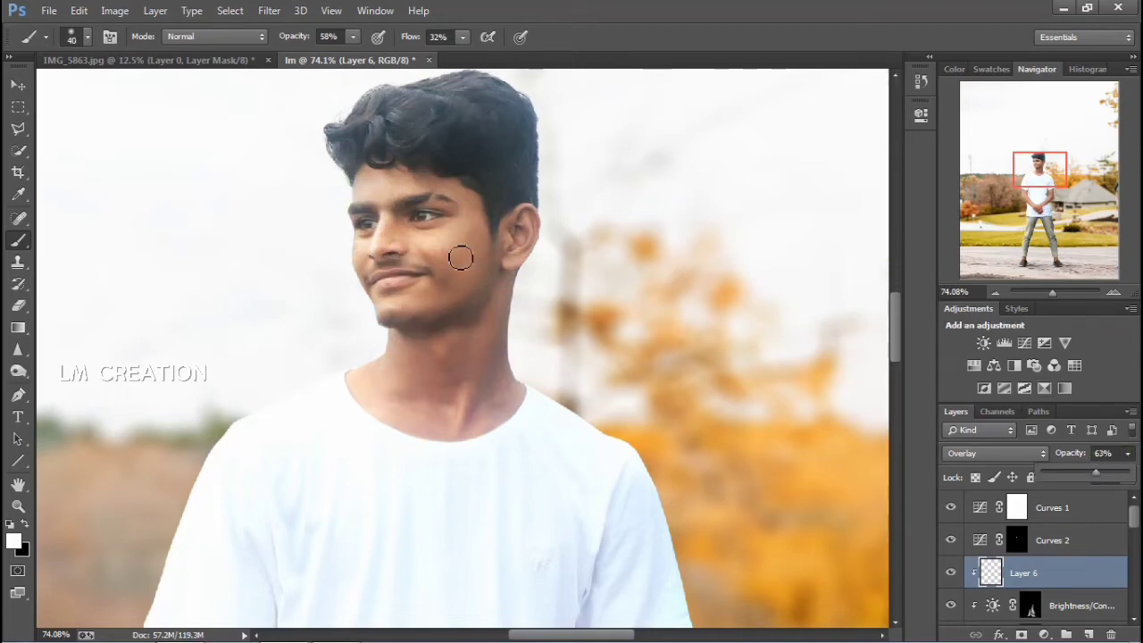
pyautogui.click(434, 248)
pyautogui.click(1128, 477)
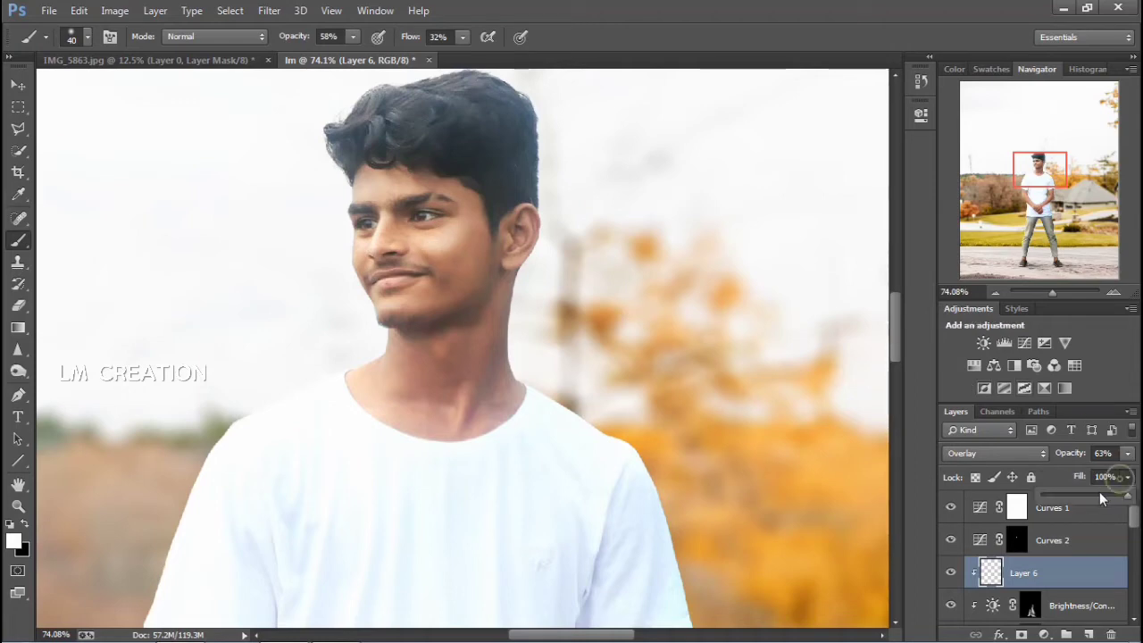
pyautogui.moveTo(1127, 496); pyautogui.dragTo(1100, 496)
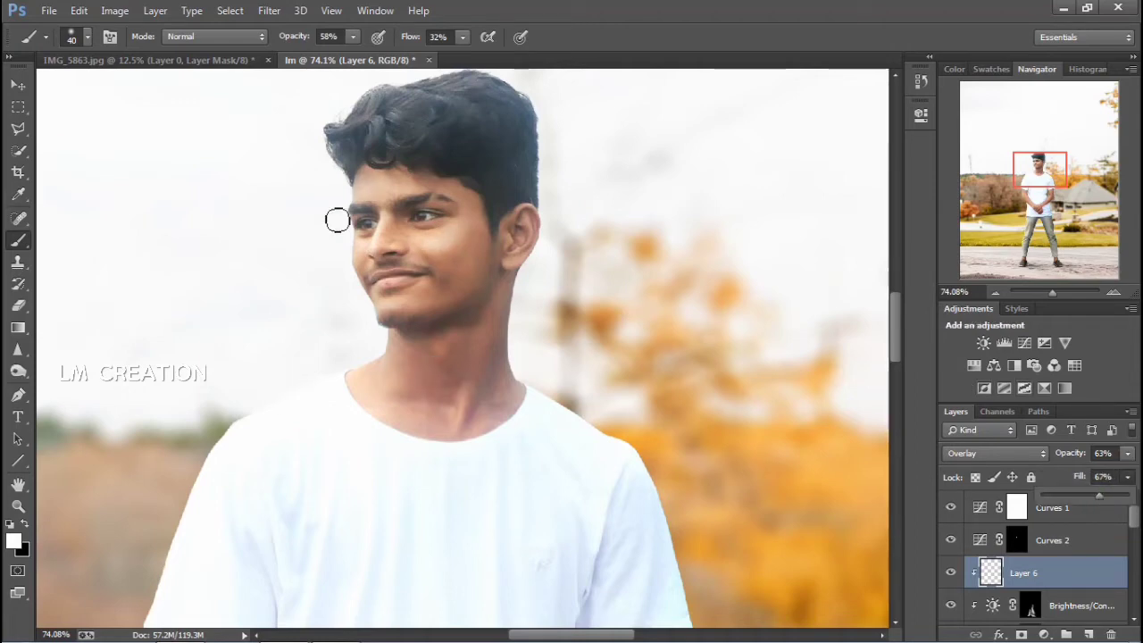
pyautogui.click(344, 174)
# Compare the image with and without the Layer 5 leg shading, and lower Layer 4's fill to 61%
pyautogui.moveTo(1052, 300); pyautogui.dragTo(1032, 295)
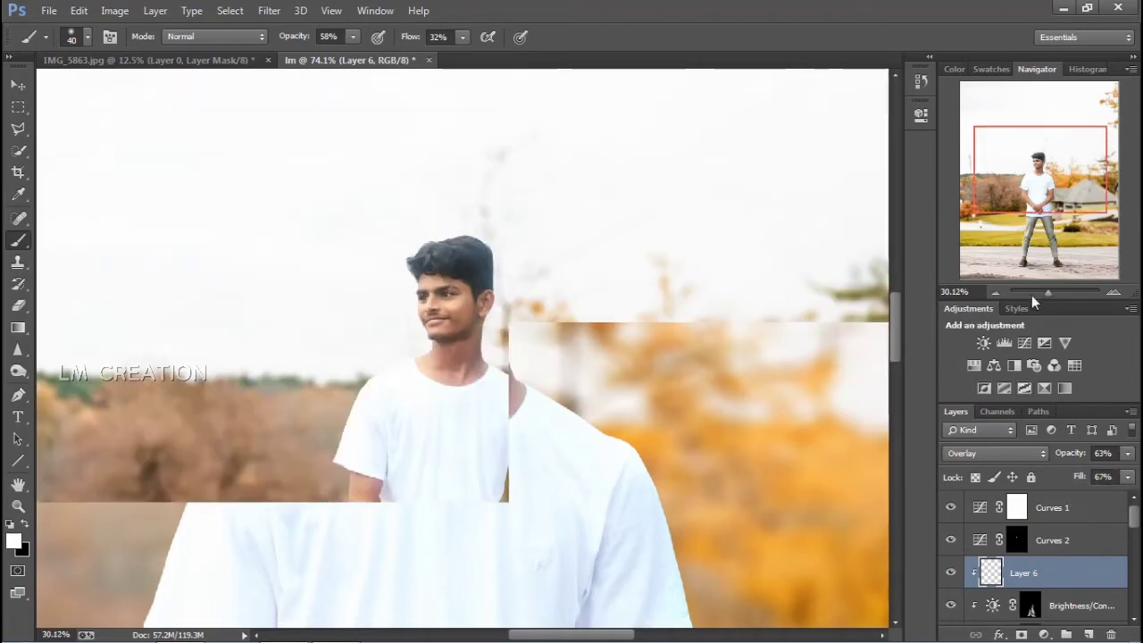
pyautogui.hotkey('ctrl', '-')
pyautogui.hotkey('ctrl', '-')
pyautogui.hotkey('ctrl', '-')
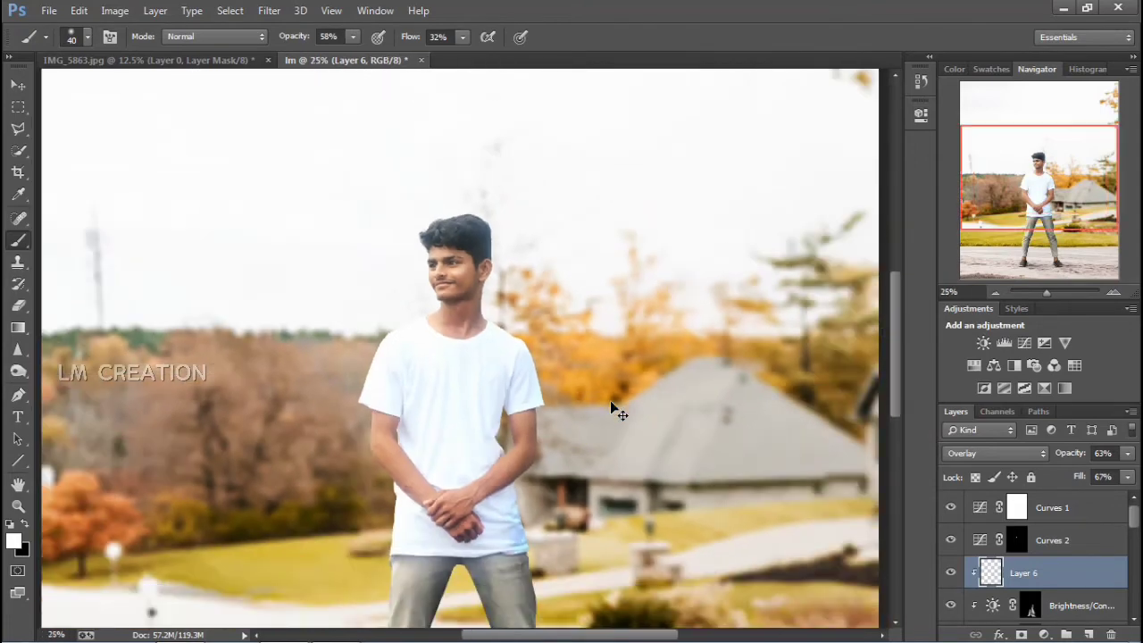
pyautogui.hotkey('ctrl', '+')
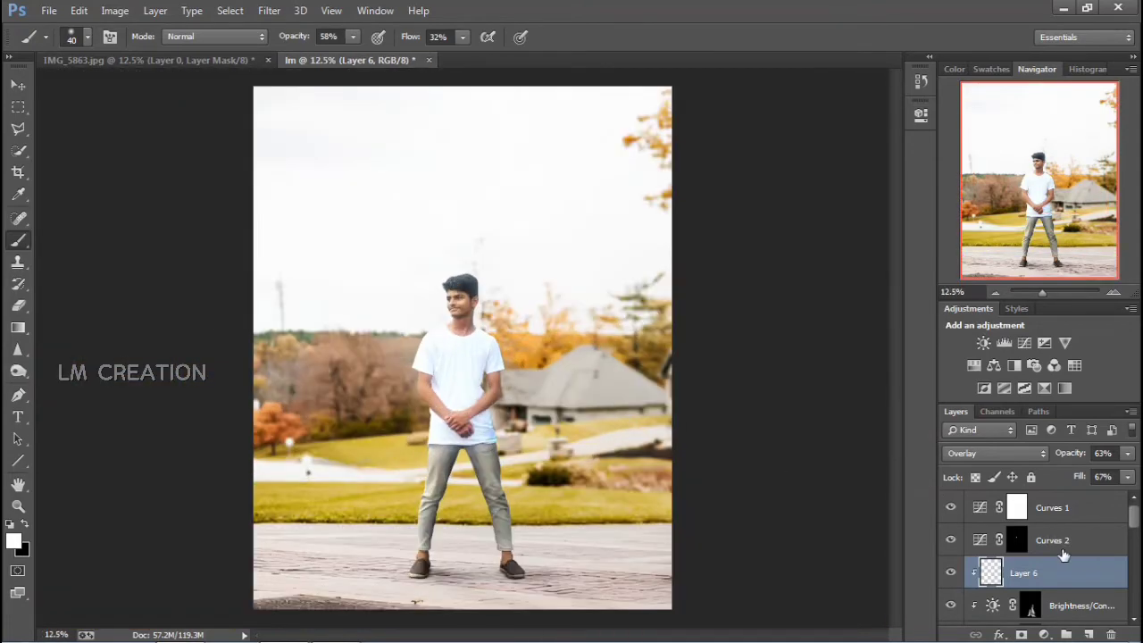
pyautogui.scroll(-3, 1054, 567)
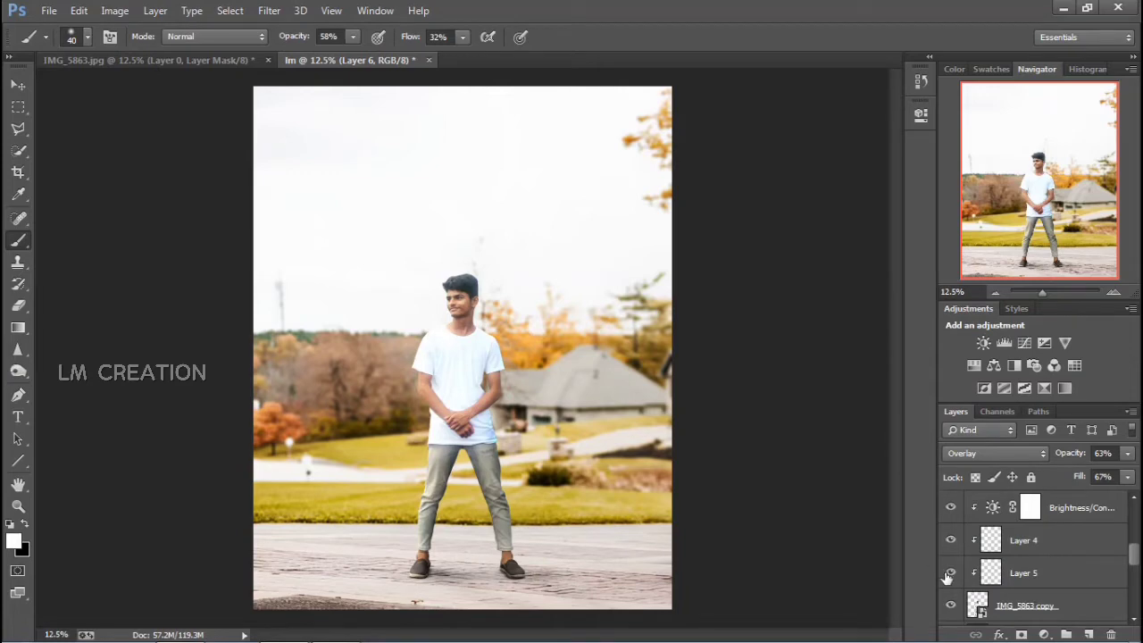
pyautogui.click(949, 574)
pyautogui.click(949, 572)
pyautogui.click(1063, 541)
pyautogui.moveTo(1112, 497); pyautogui.dragTo(1098, 496)
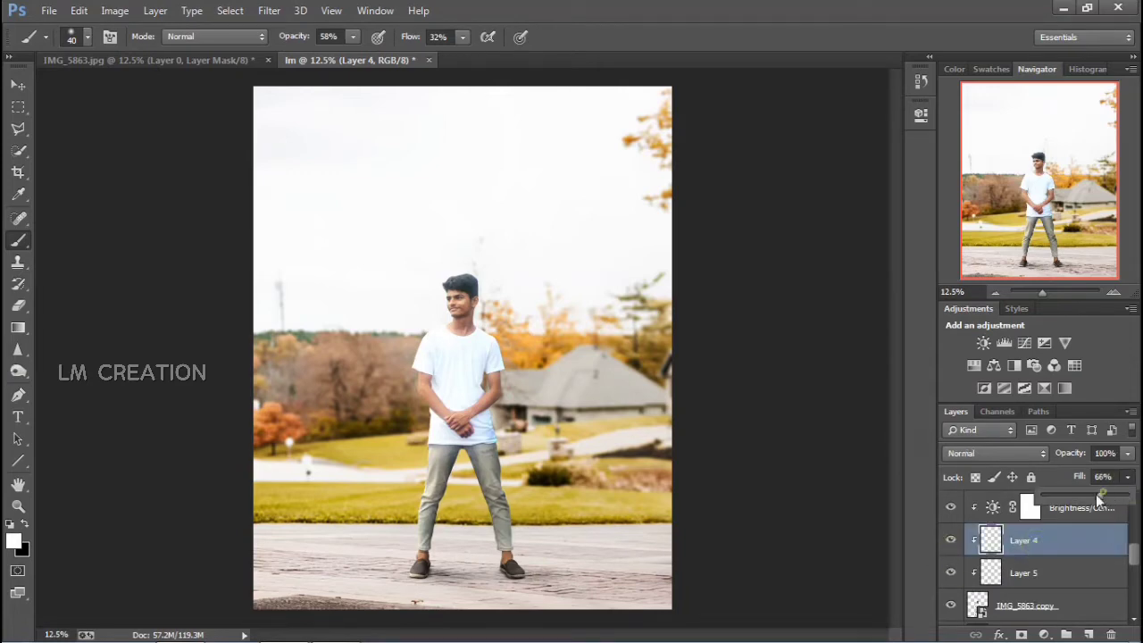
pyautogui.click(952, 513)
pyautogui.click(952, 513)
# In Brightness/Contrast 1's blending options, split the Underlying Layer white Blend If slider to 125 / 255 and apply it
pyautogui.scroll(5, 951, 513)
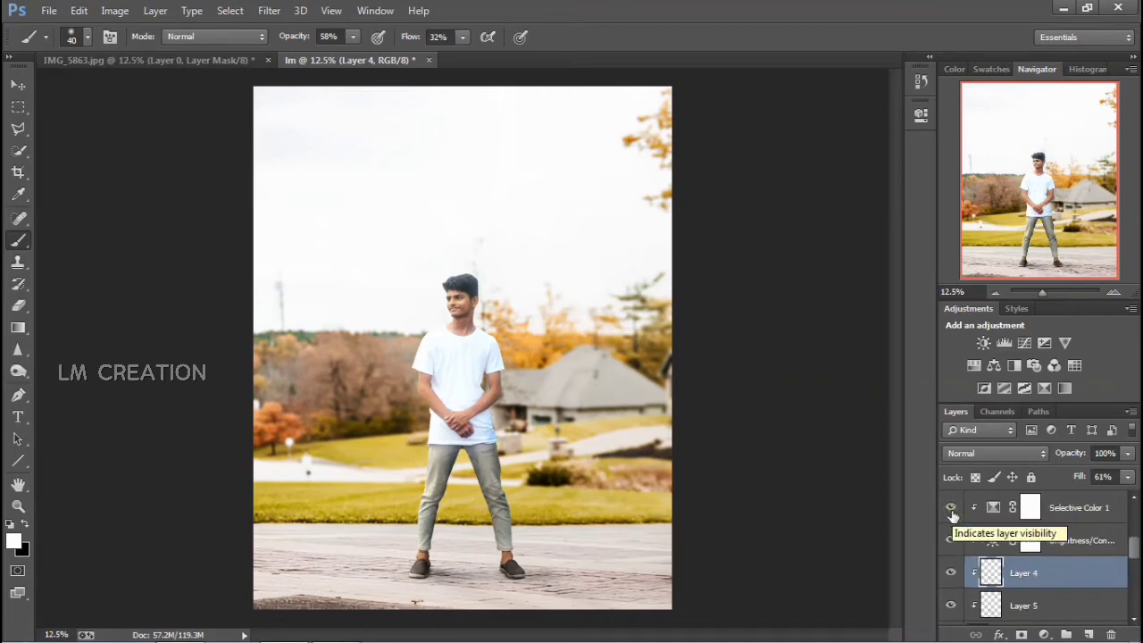
pyautogui.click(951, 513)
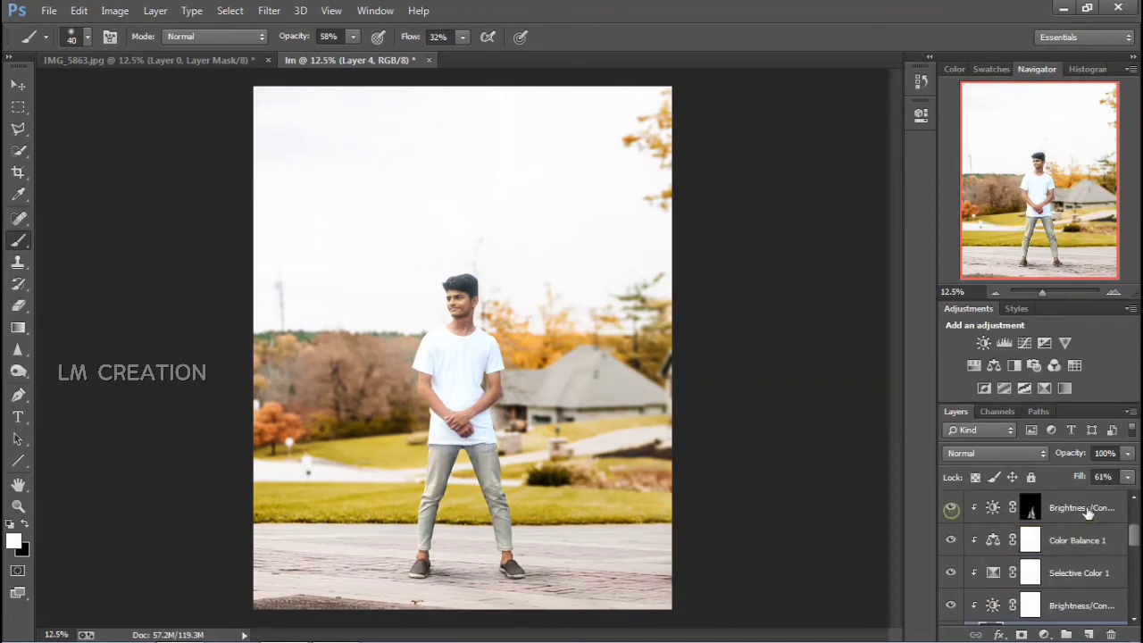
pyautogui.click(1087, 510)
pyautogui.click(1128, 477)
pyautogui.click(1111, 496)
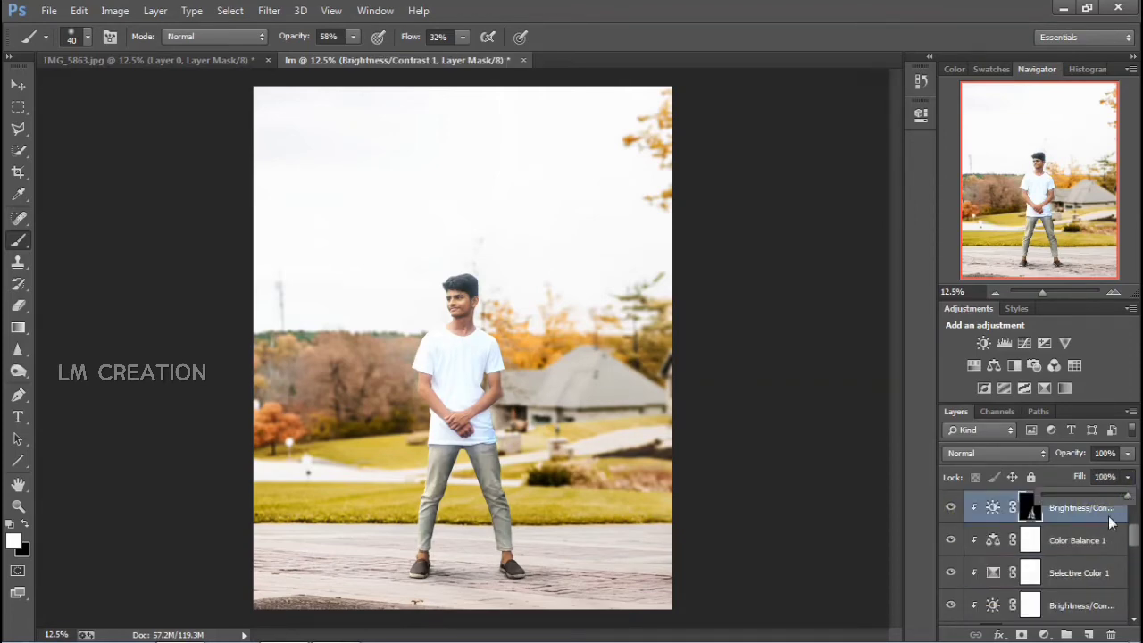
pyautogui.doubleClick(1117, 514)
pyautogui.moveTo(992, 419); pyautogui.dragTo(885, 433)
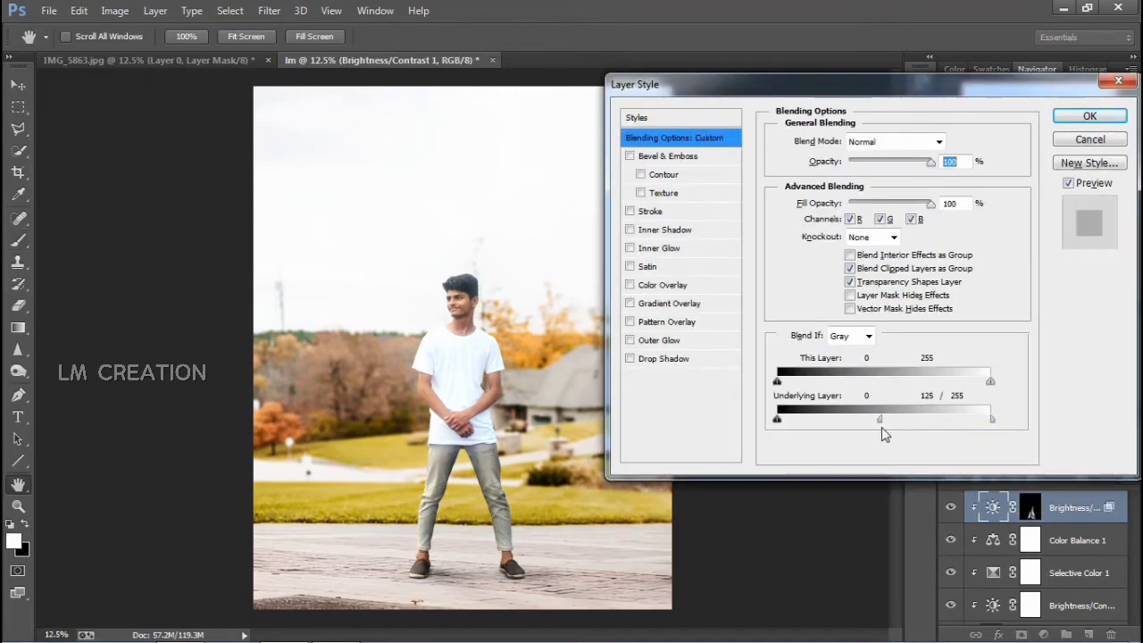
pyautogui.press('Return')
pyautogui.press('b')
# Check the shadow layers beneath the man and lower the sedwo layer's fill to 72%
pyautogui.click(1133, 546)
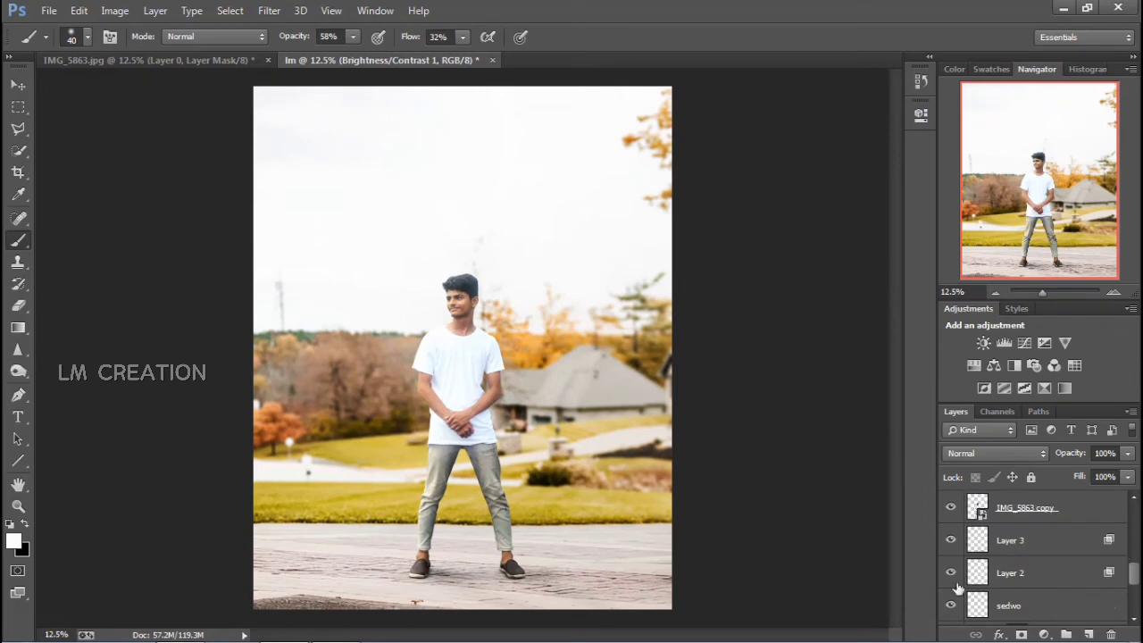
pyautogui.click(947, 577)
pyautogui.click(951, 604)
pyautogui.click(1041, 604)
pyautogui.click(1128, 477)
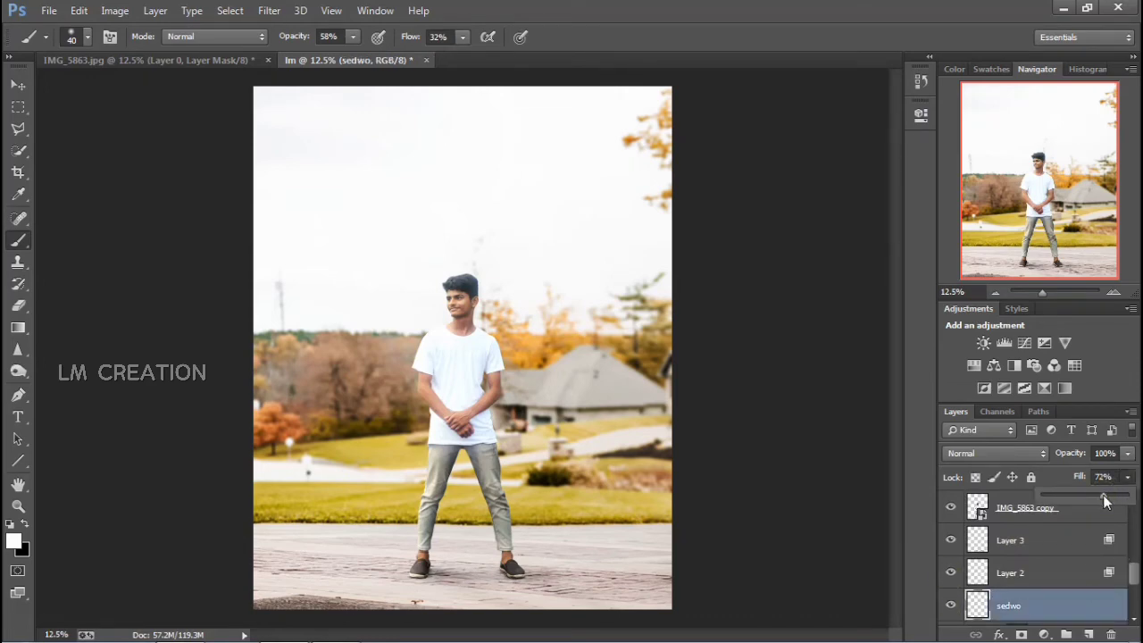
# Add a Color Lookup adjustment above Curves 2 with the Kodak 5218 Kodak 2395 3DLUT and reduce the layer's opacity
pyautogui.scroll(5, 1045, 554)
pyautogui.click(1048, 531)
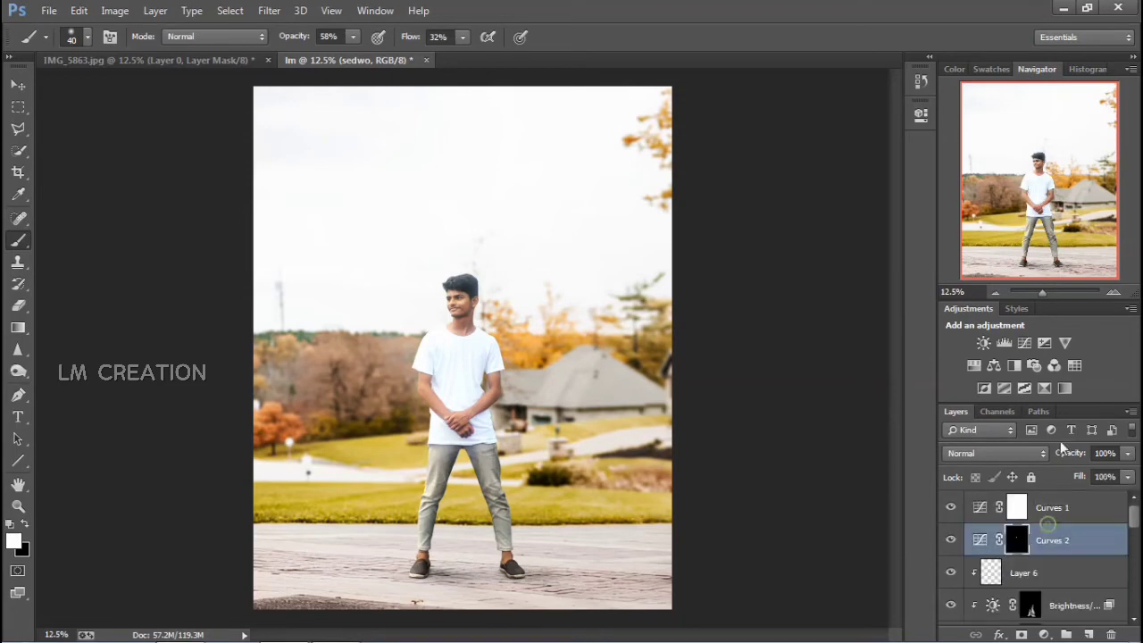
pyautogui.click(1074, 365)
pyautogui.click(808, 157)
pyautogui.click(783, 361)
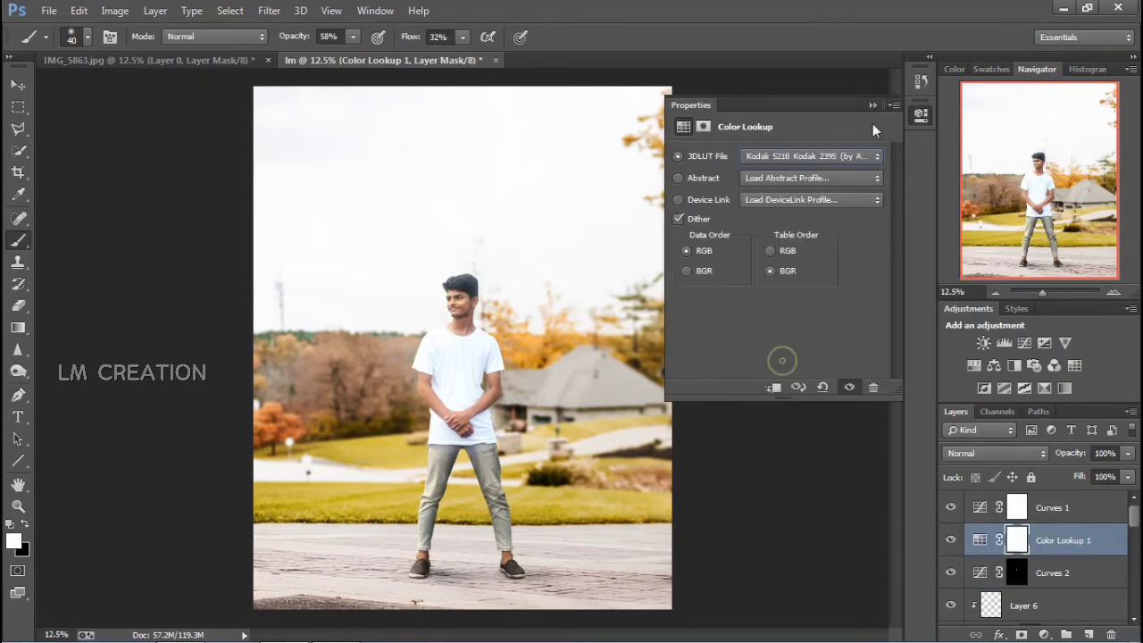
pyautogui.click(873, 105)
pyautogui.click(1127, 453)
pyautogui.moveTo(1130, 474); pyautogui.dragTo(1074, 477)
# Stamp all visible layers into a new layer above Curves 1, open it in the Camera Raw Filter, and inspect the legs and shoes
pyautogui.click(1054, 506)
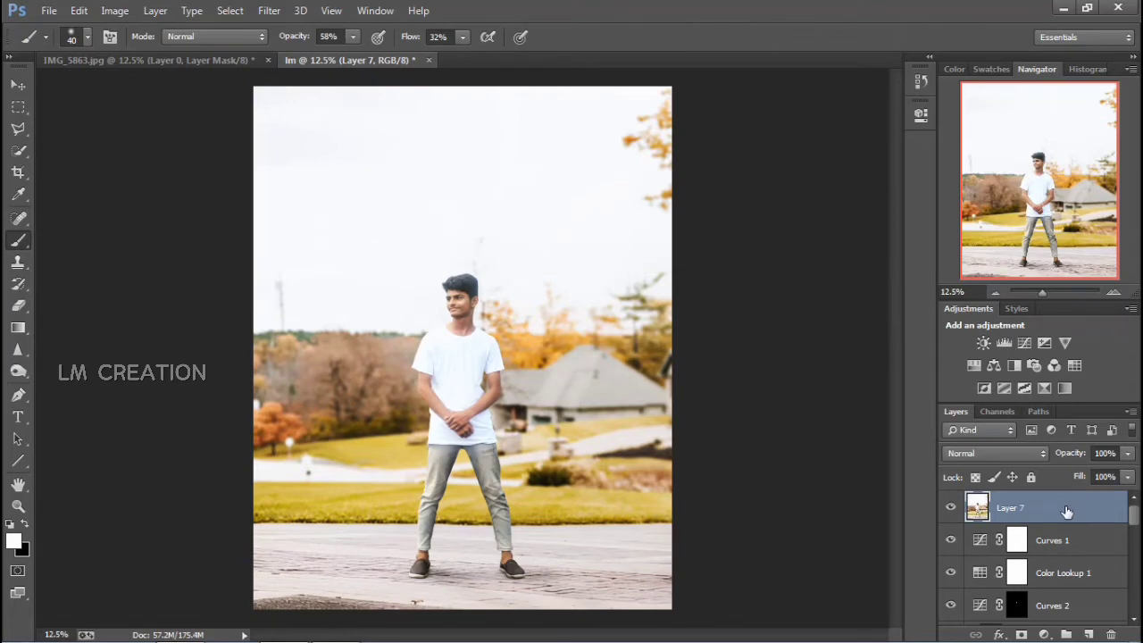
pyautogui.hotkey('alt', 'Tab')
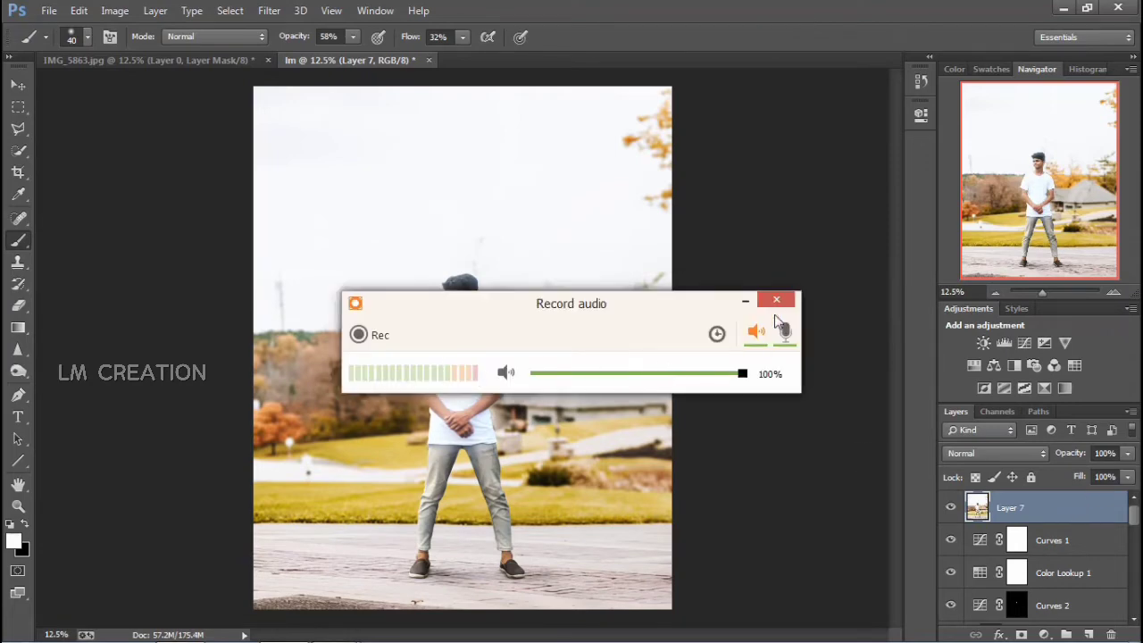
pyautogui.click(745, 301)
pyautogui.click(269, 9)
pyautogui.click(323, 107)
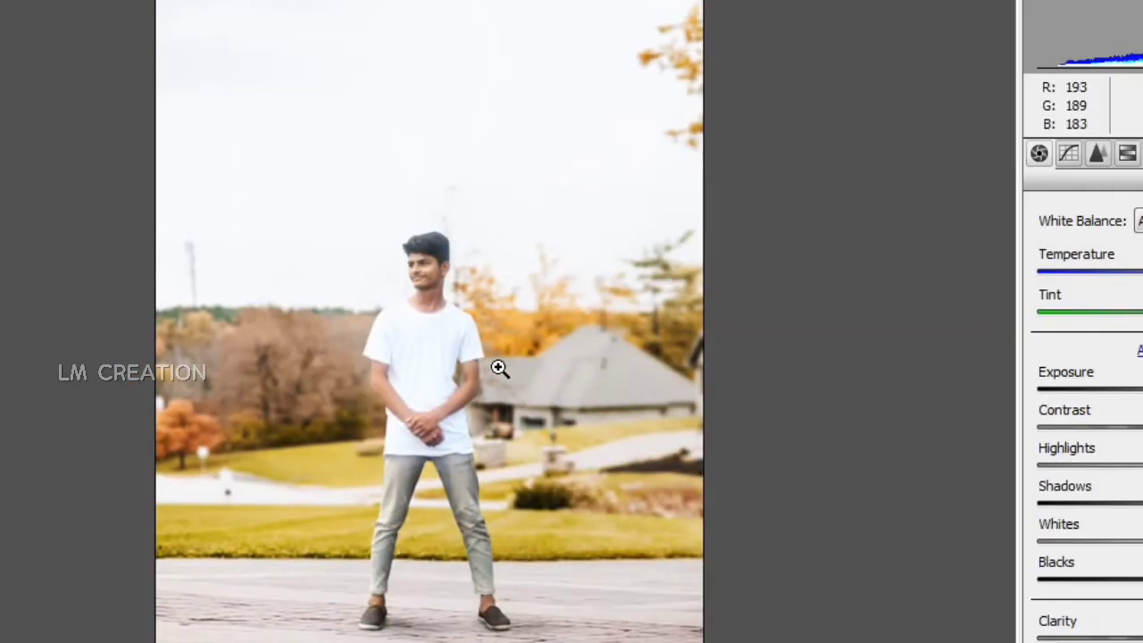
pyautogui.click(437, 543)
pyautogui.click(433, 541)
pyautogui.click(402, 536)
pyautogui.click(302, 515)
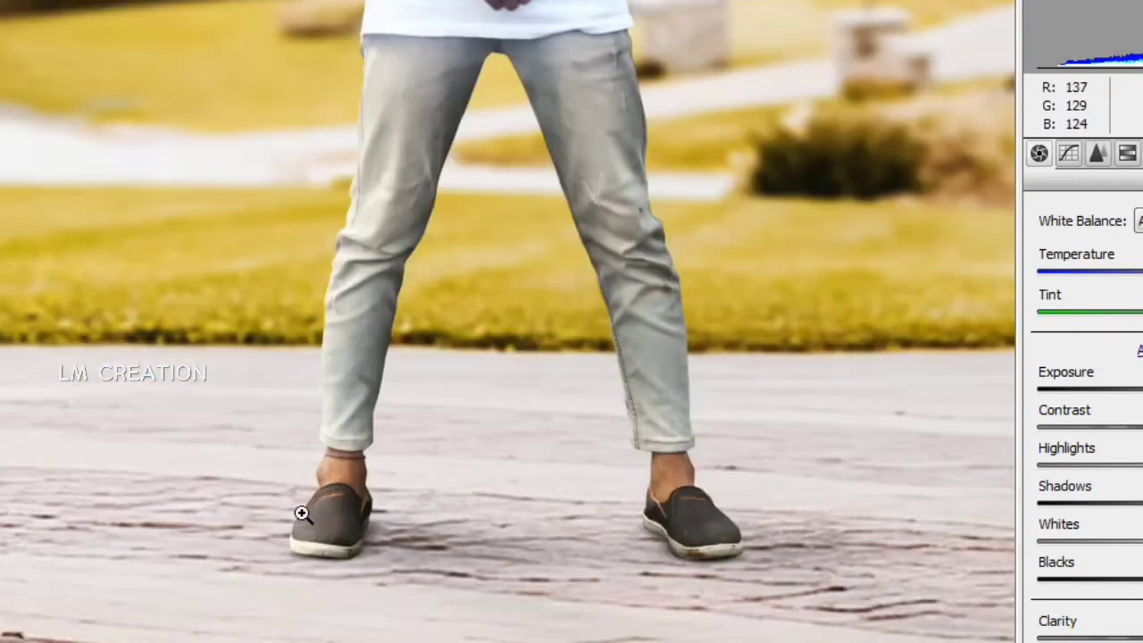
# Paint a local Adjustment Brush correction over the bare skin of both ankles
pyautogui.click(302, 514)
pyautogui.click(614, 453)
pyautogui.press('k')
pyautogui.moveTo(251, 262)
pyautogui.mouseDown()
pyautogui.moveTo(290, 249)
pyautogui.moveTo(265, 239)
pyautogui.moveTo(237, 266)
pyautogui.mouseUp()
pyautogui.moveTo(908, 266)
pyautogui.mouseDown()
pyautogui.moveTo(915, 309)
pyautogui.moveTo(913, 280)
pyautogui.mouseUp()
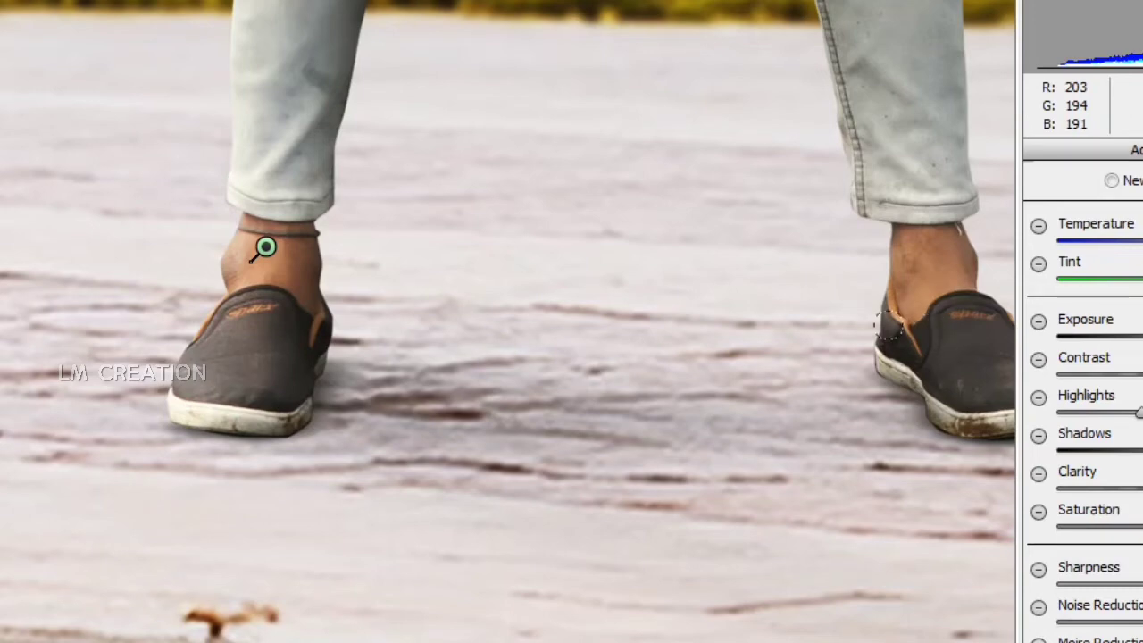
# Paint the Adjustment Brush correction over the man's face and neck, and return to the whole image
pyautogui.scroll(10, 884, 327)
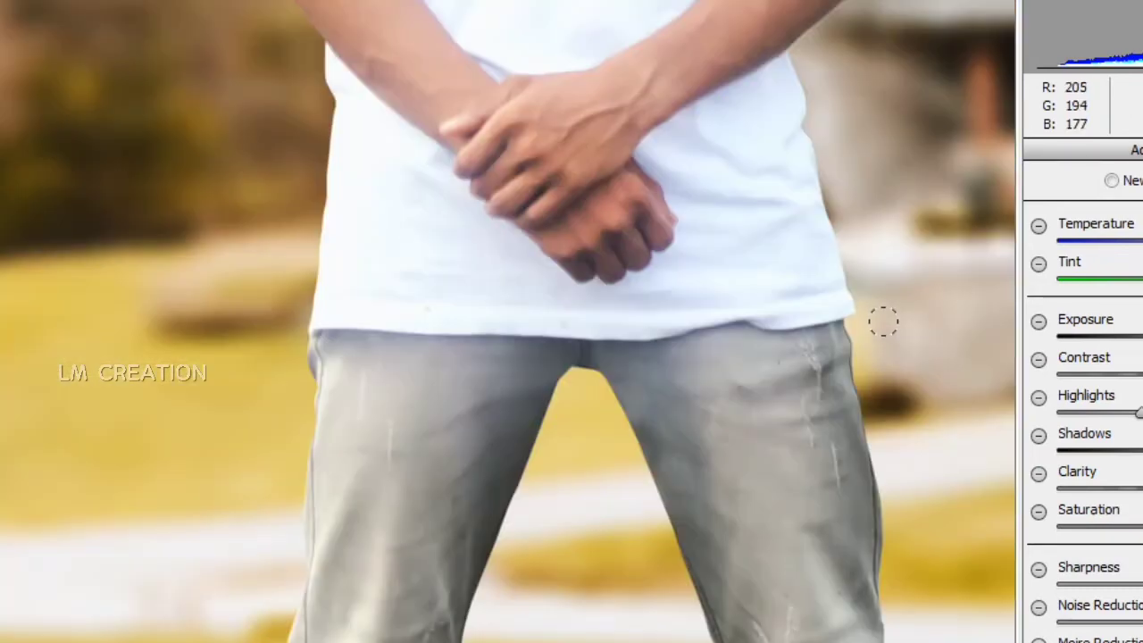
pyautogui.scroll(5, 883, 321)
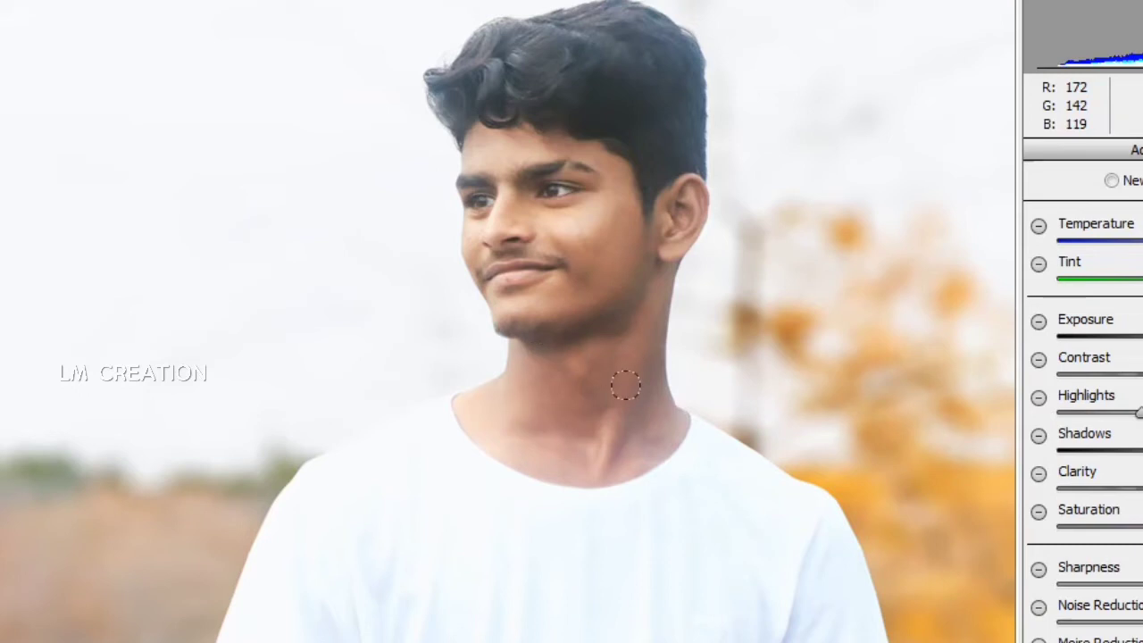
pyautogui.moveTo(626, 385); pyautogui.dragTo(621, 458)
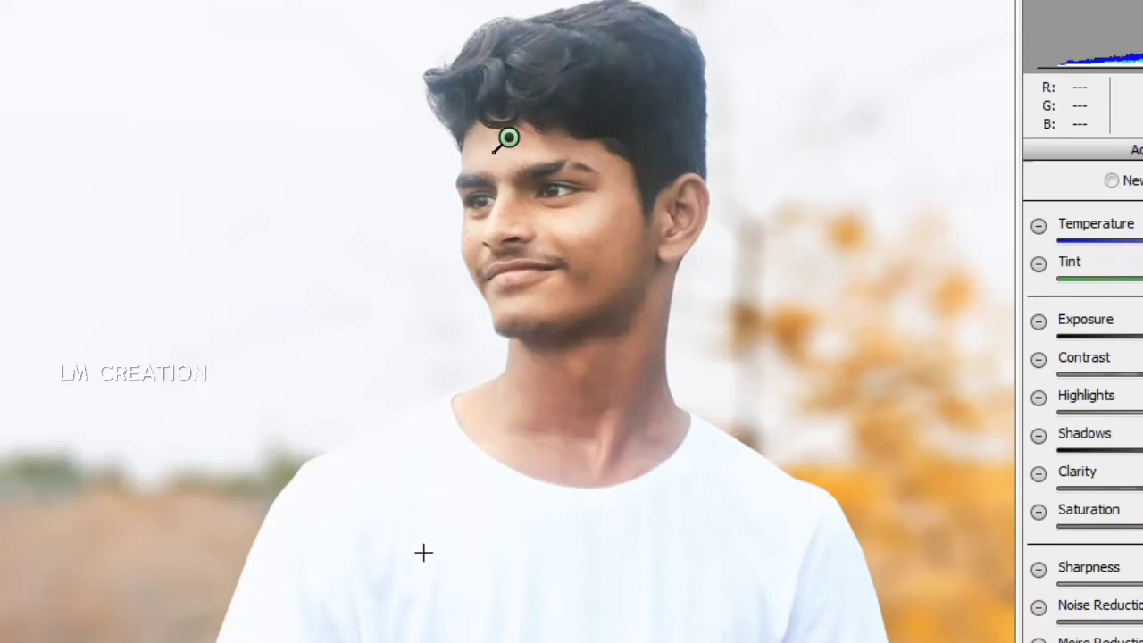
pyautogui.hotkey('ctrl', '0')
pyautogui.click(74, 73)
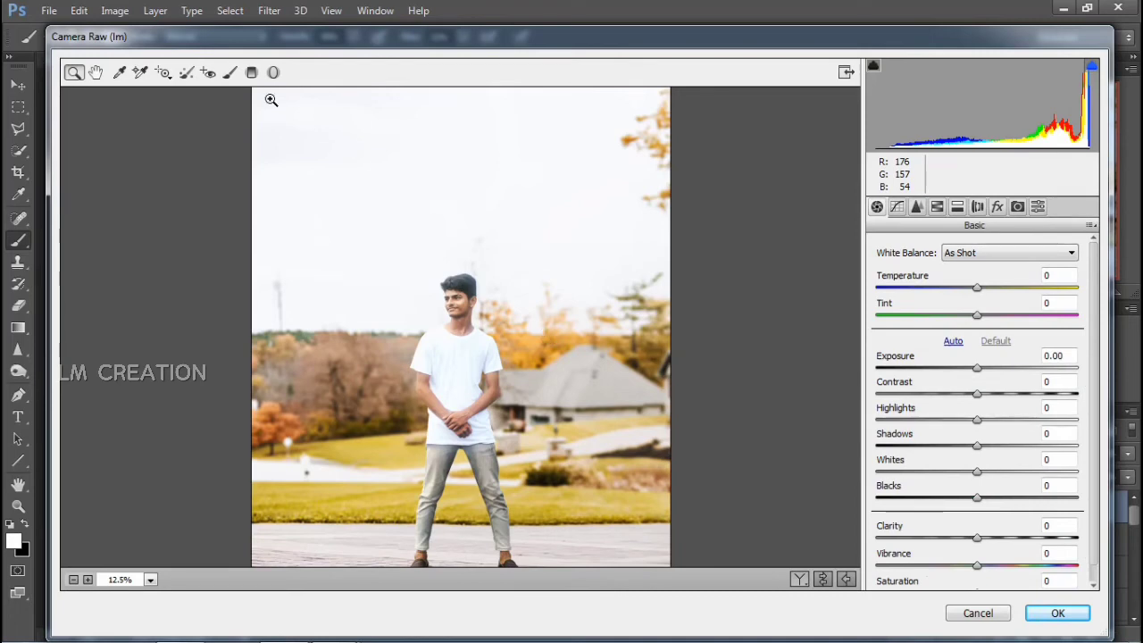
pyautogui.doubleClick(75, 72)
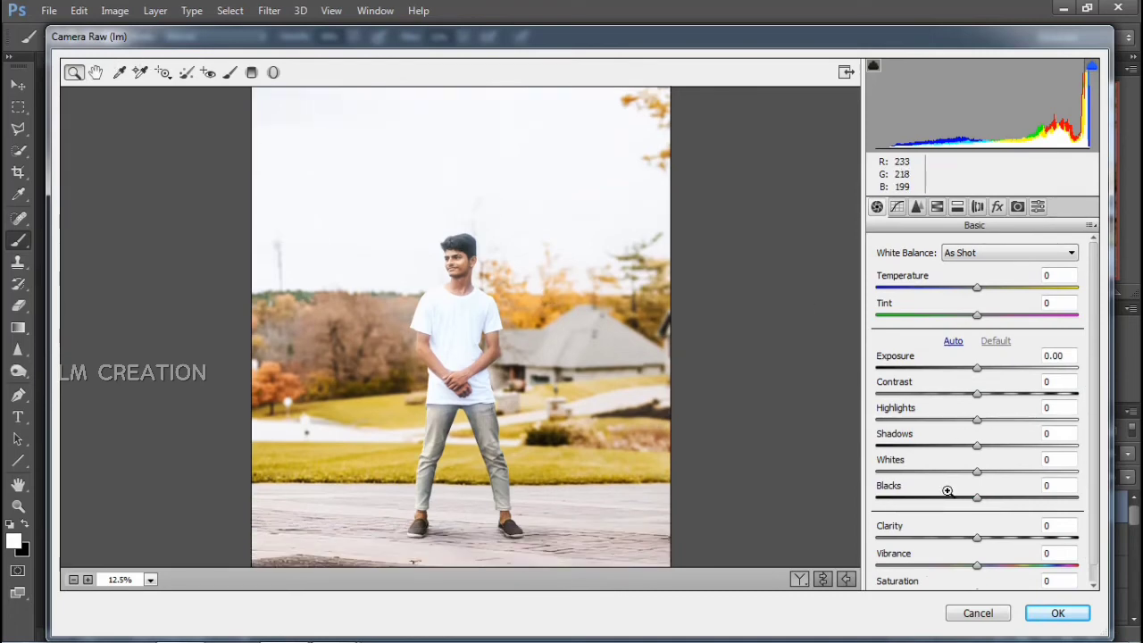
# Set Temperature +1, Tint -1, Contrast +5, Highlights -6, Shadows +5, Whites -18, Blacks +31, Clarity +3 and Vibrance +3
pyautogui.moveTo(991, 503); pyautogui.dragTo(983, 399)
pyautogui.moveTo(977, 315); pyautogui.dragTo(984, 290)
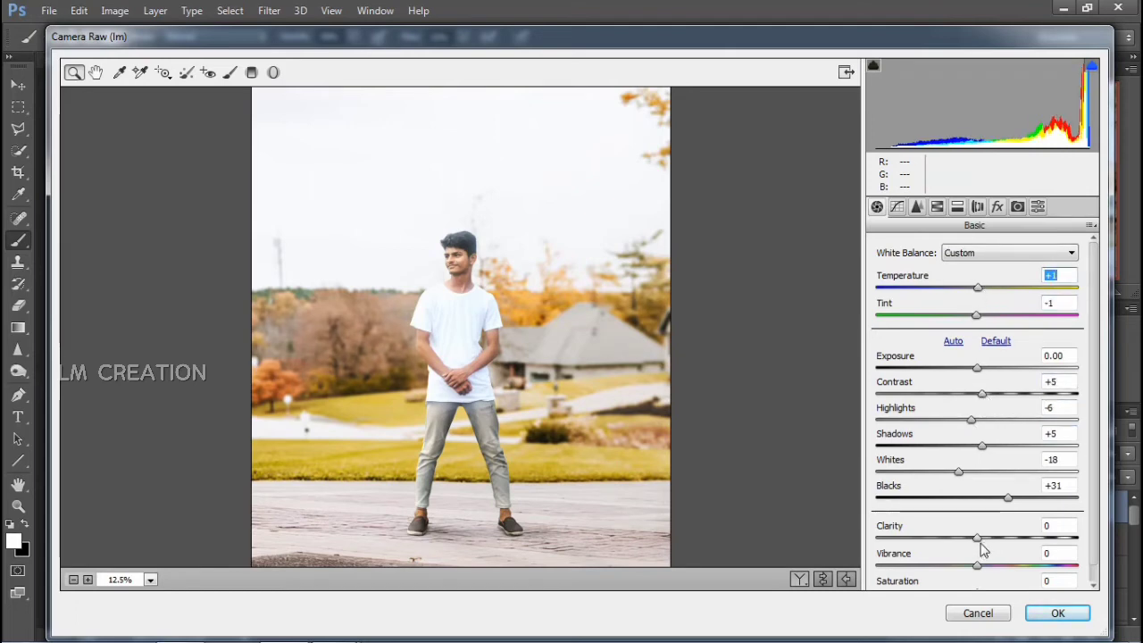
pyautogui.moveTo(978, 539); pyautogui.dragTo(980, 565)
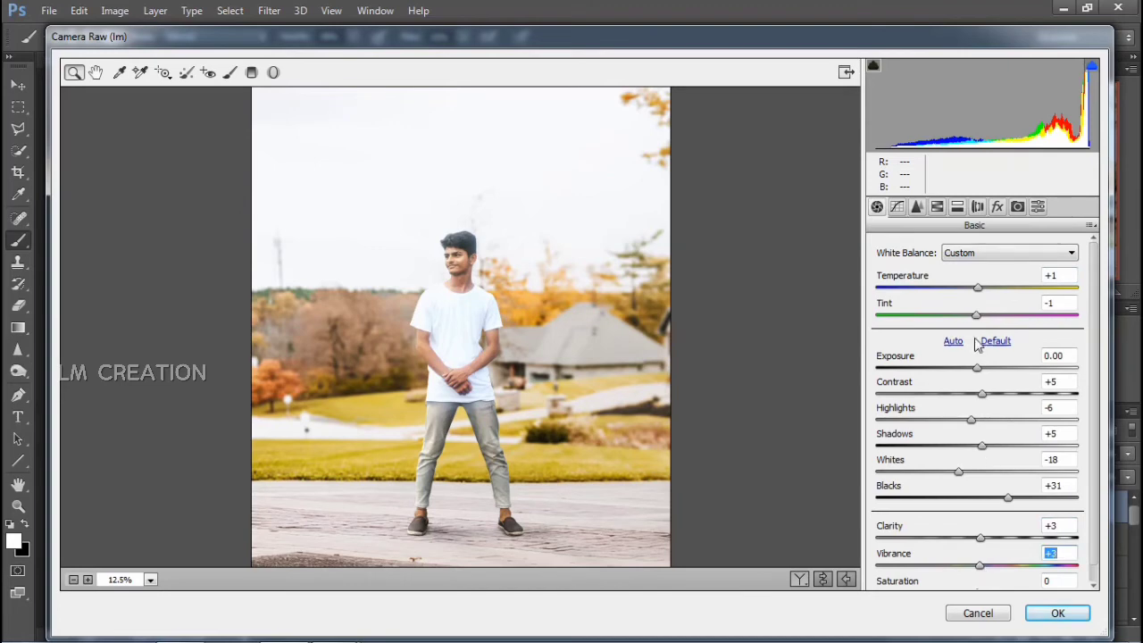
# Set the sharpening amount to 23 and the luminance and color noise reduction to 18 each
pyautogui.click(918, 206)
pyautogui.moveTo(909, 274); pyautogui.dragTo(906, 274)
pyautogui.moveTo(877, 414); pyautogui.dragTo(913, 413)
pyautogui.moveTo(879, 496); pyautogui.dragTo(913, 497)
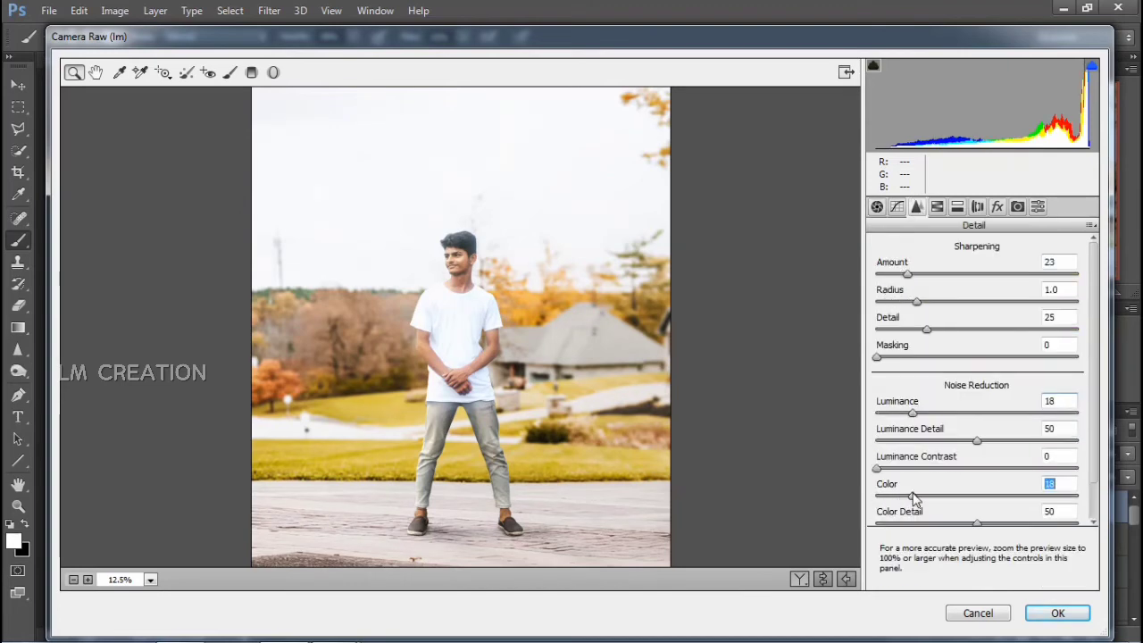
# Lift the black end of the RGB point curve with a shadow point at input 22, output 32, and slightly raise the midtone point
pyautogui.click(897, 206)
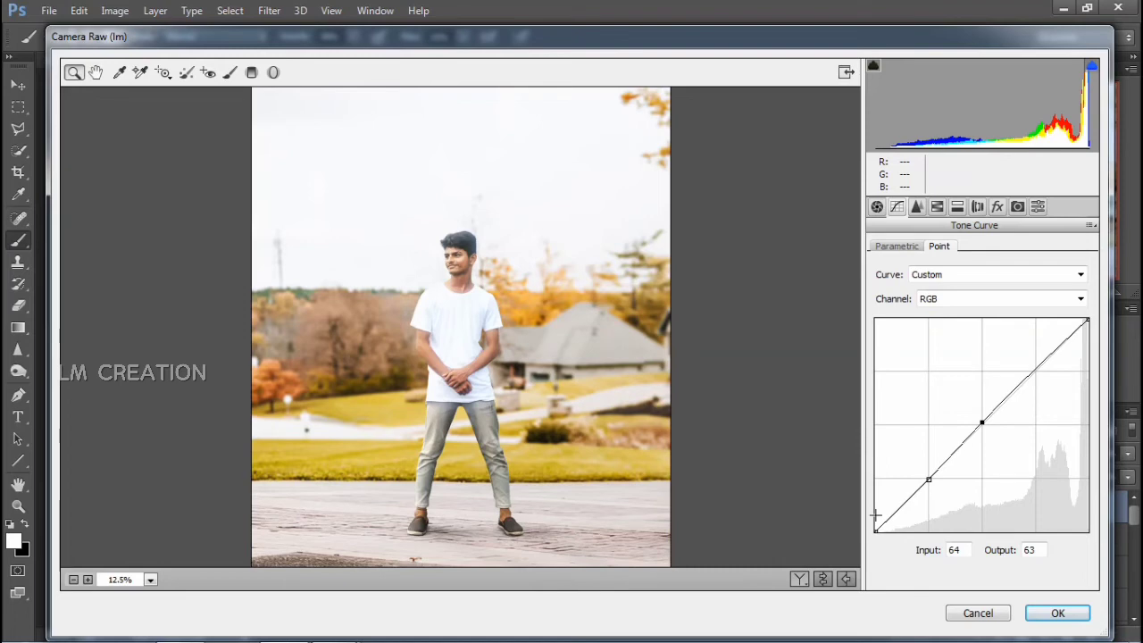
pyautogui.click(878, 532)
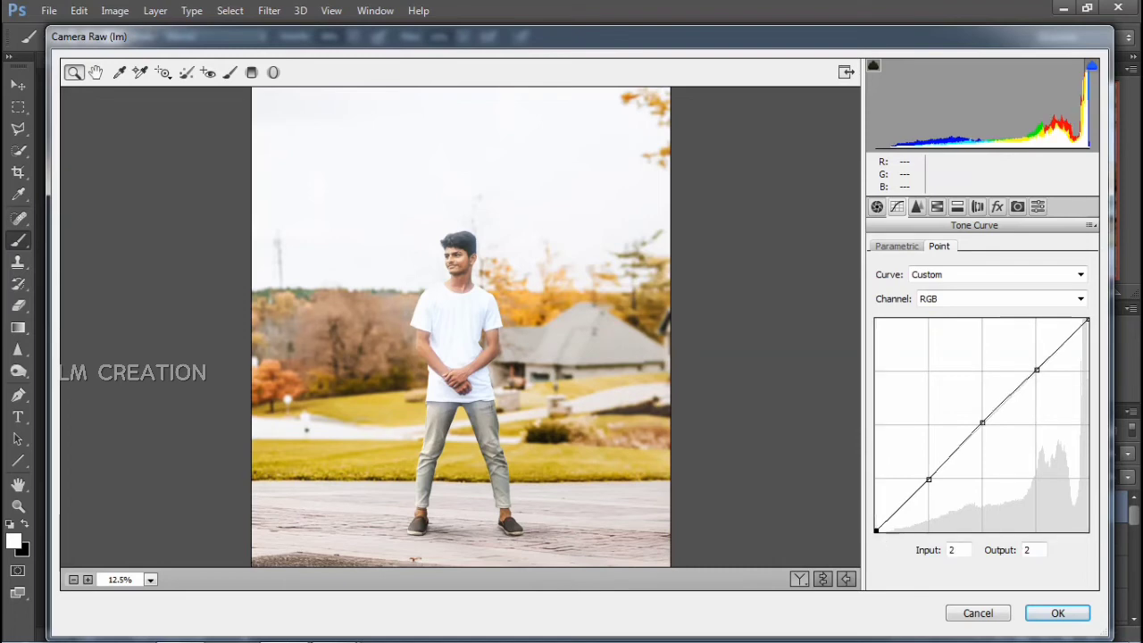
pyautogui.moveTo(877, 531); pyautogui.dragTo(893, 506)
pyautogui.click(893, 506)
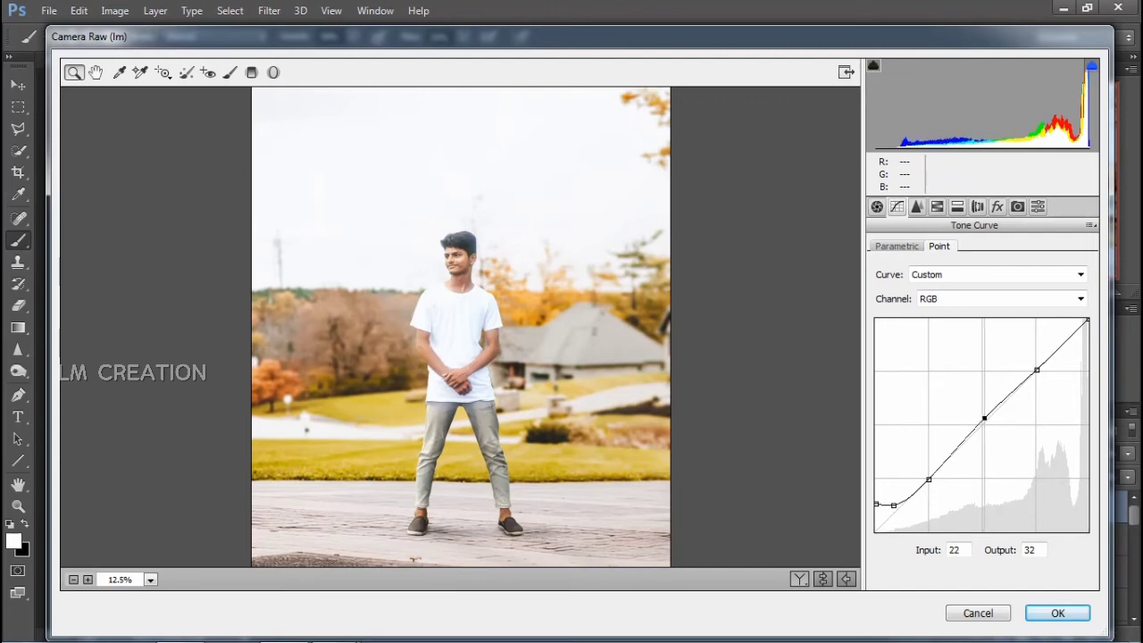
pyautogui.click(982, 422)
# Shift the hue of Oranges to +7 and Yellows to -32, and set the Yellows luminance to +5
pyautogui.click(937, 206)
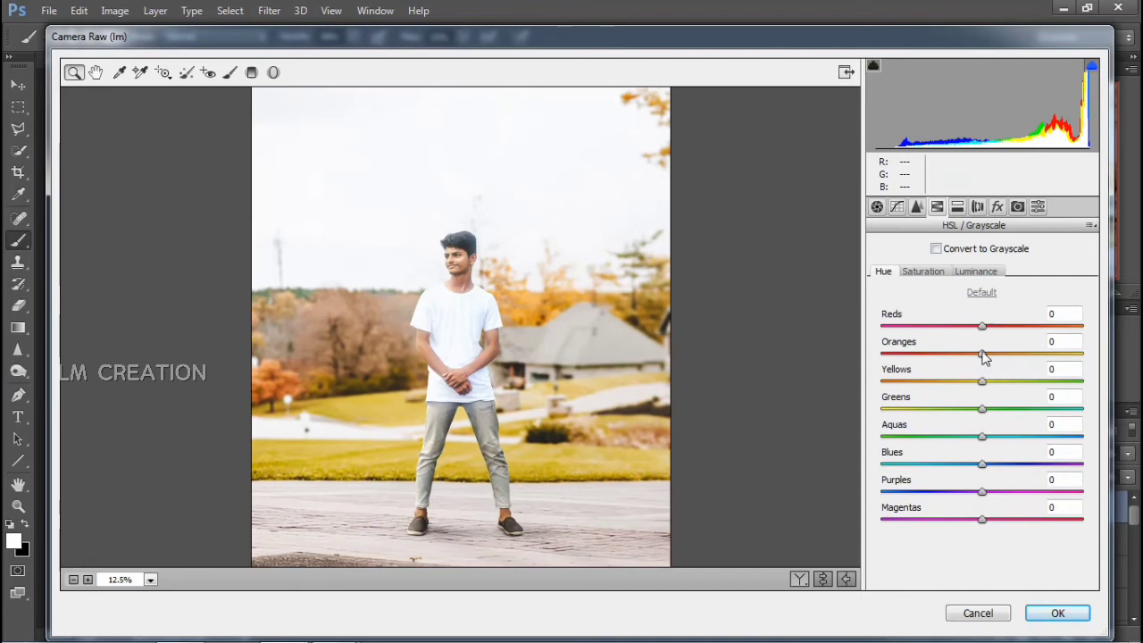
pyautogui.moveTo(983, 355); pyautogui.dragTo(951, 384)
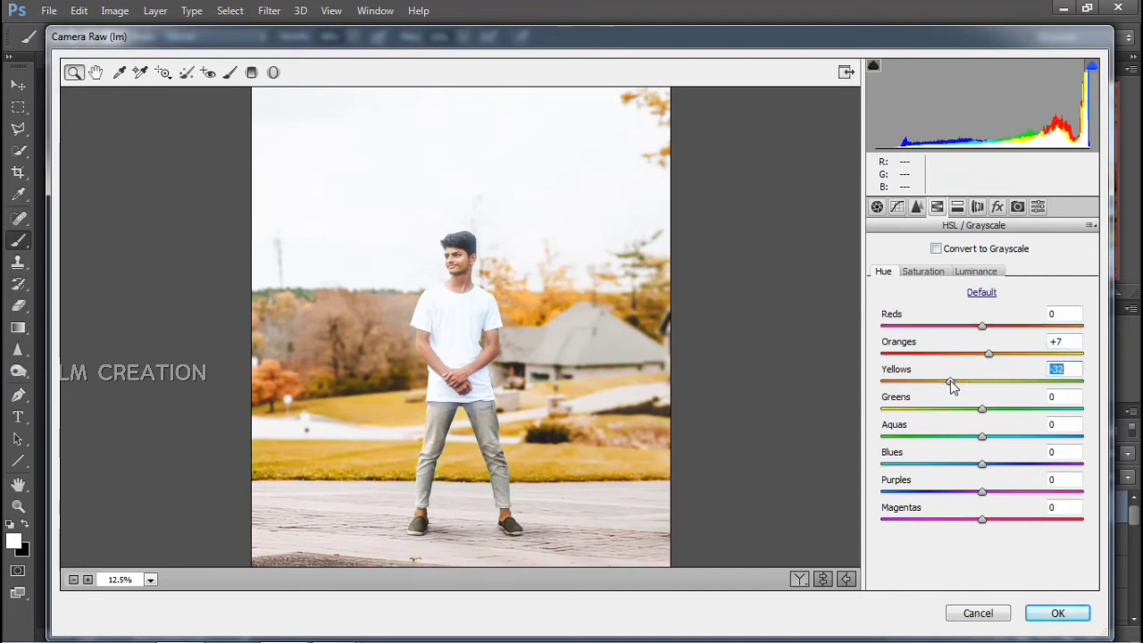
pyautogui.click(968, 272)
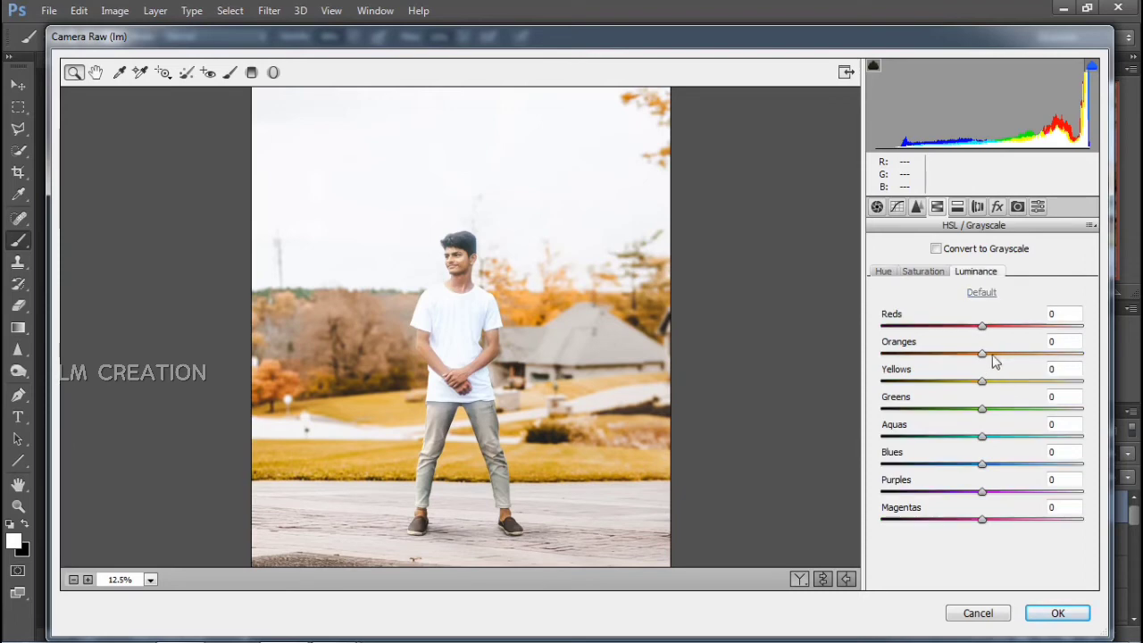
pyautogui.moveTo(983, 381)
pyautogui.mouseDown()
pyautogui.moveTo(1033, 391)
pyautogui.moveTo(968, 396)
pyautogui.moveTo(998, 398)
pyautogui.moveTo(986, 403)
pyautogui.mouseUp()
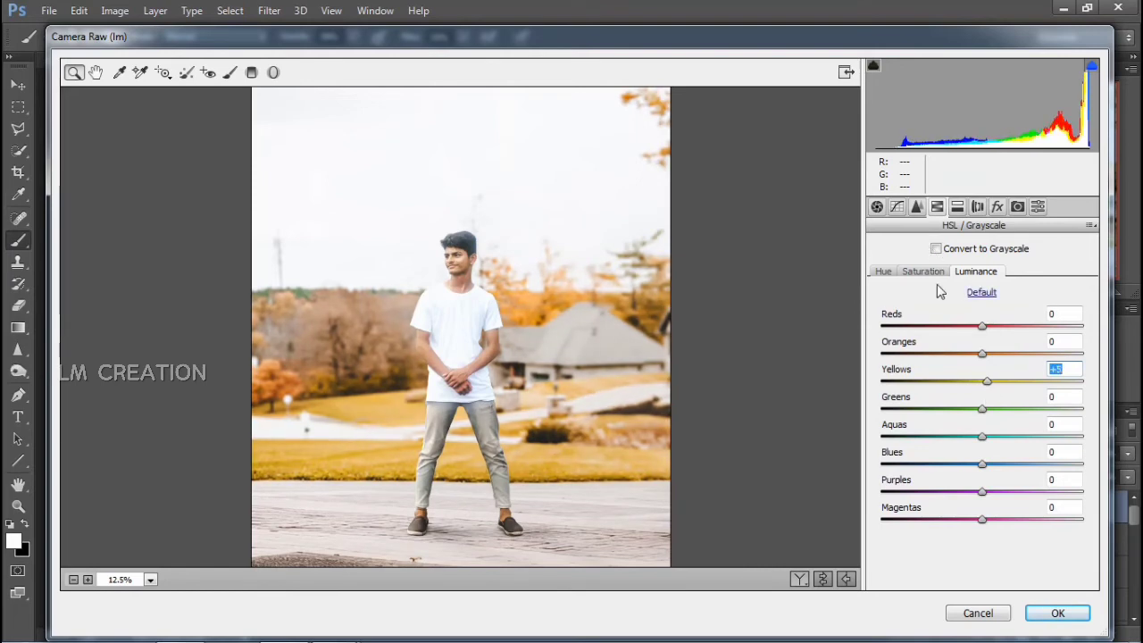
# Split-tone the image with highlights at hue 35, saturation 5, and shadows at hue 78, saturation 3
pyautogui.click(958, 206)
pyautogui.moveTo(882, 301); pyautogui.dragTo(900, 284)
pyautogui.moveTo(882, 430); pyautogui.dragTo(927, 405)
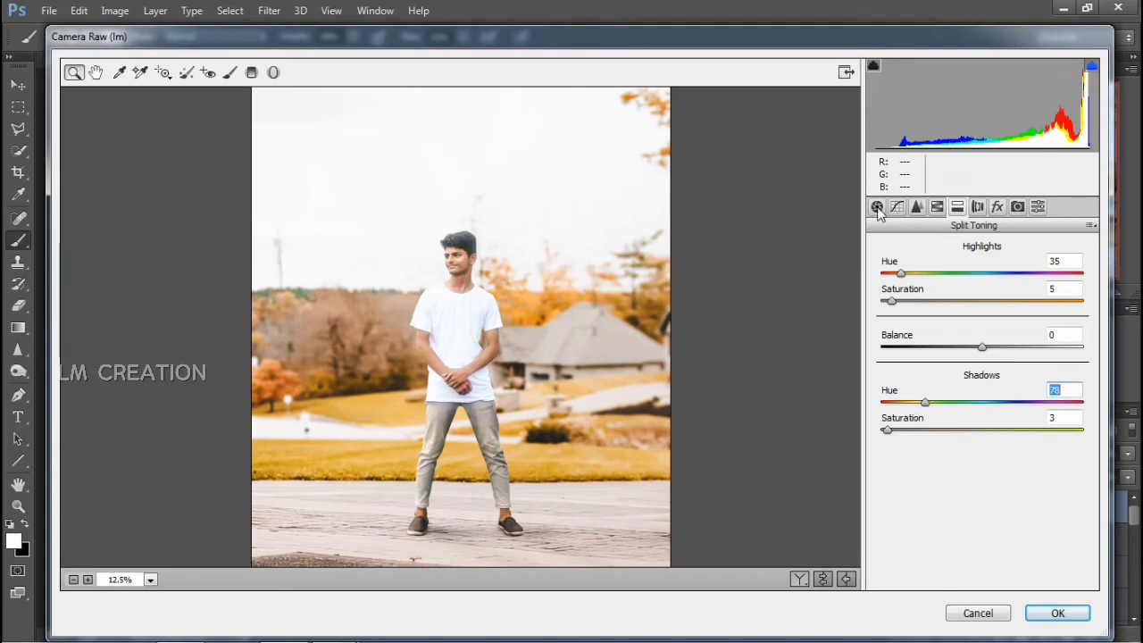
# In the camera calibration, set the Blue Primary hue to -4 and the Green Primary hue to -3
pyautogui.click(918, 207)
pyautogui.click(957, 207)
pyautogui.click(997, 207)
pyautogui.click(981, 429)
pyautogui.click(1019, 208)
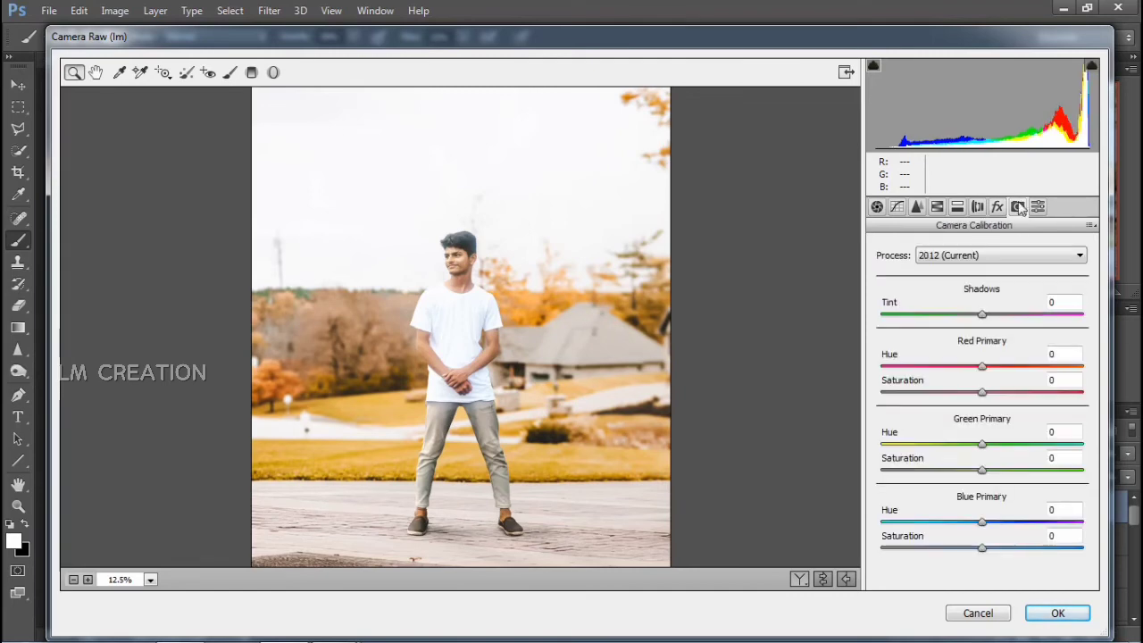
pyautogui.moveTo(981, 527); pyautogui.dragTo(972, 518)
pyautogui.moveTo(981, 445); pyautogui.dragTo(982, 458)
# Add a graduated filter from the foreground pavement up to the man's chest with Exposure -0.55 and Shadows +11
pyautogui.click(252, 73)
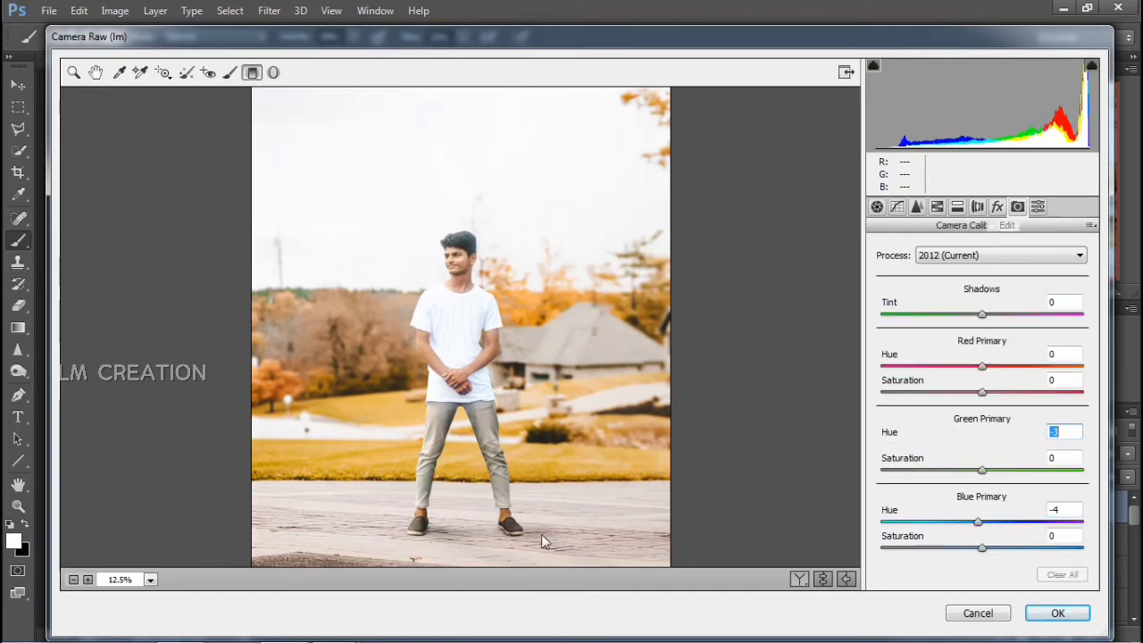
pyautogui.moveTo(502, 565); pyautogui.dragTo(405, 291)
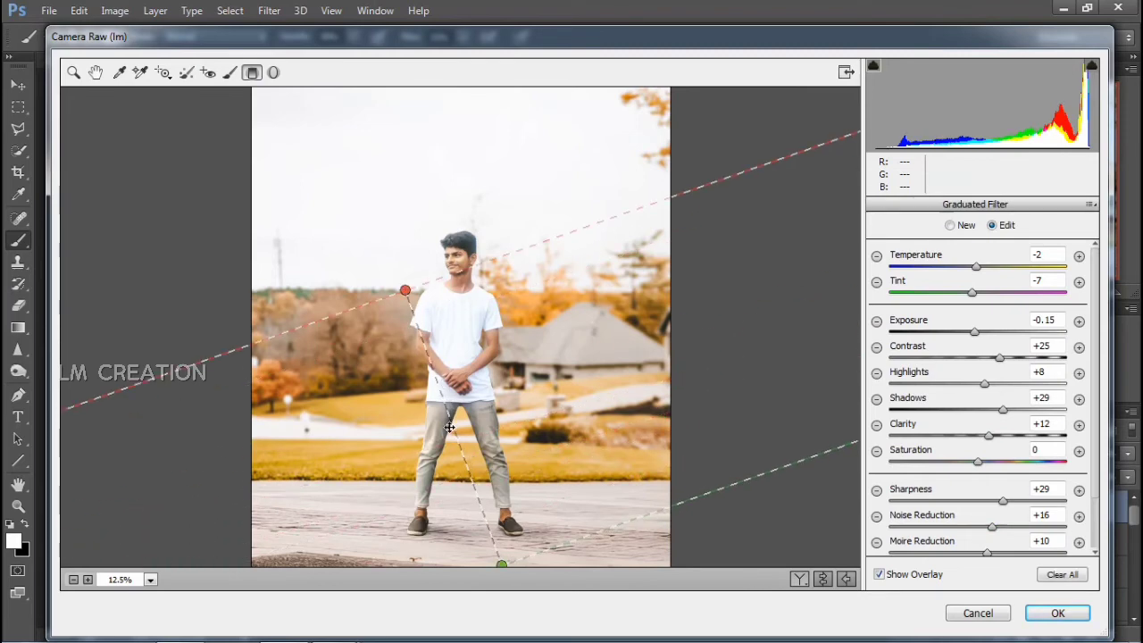
pyautogui.moveTo(451, 427); pyautogui.dragTo(476, 469)
pyautogui.moveTo(974, 331); pyautogui.dragTo(948, 341)
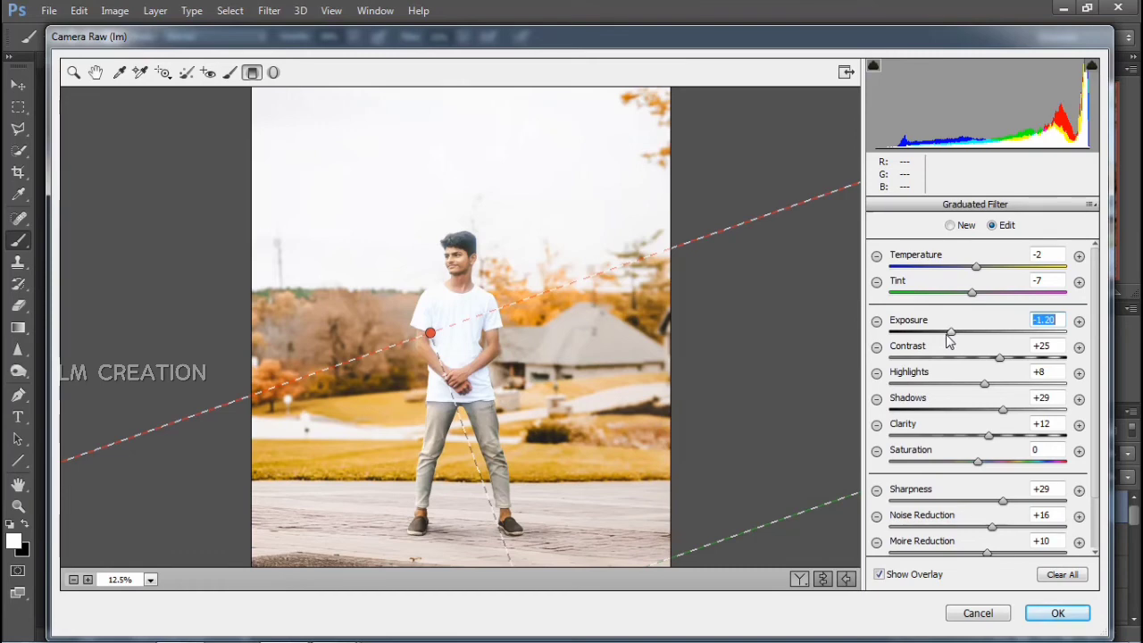
pyautogui.moveTo(1003, 410)
pyautogui.mouseDown()
pyautogui.moveTo(976, 411)
pyautogui.moveTo(991, 417)
pyautogui.mouseUp()
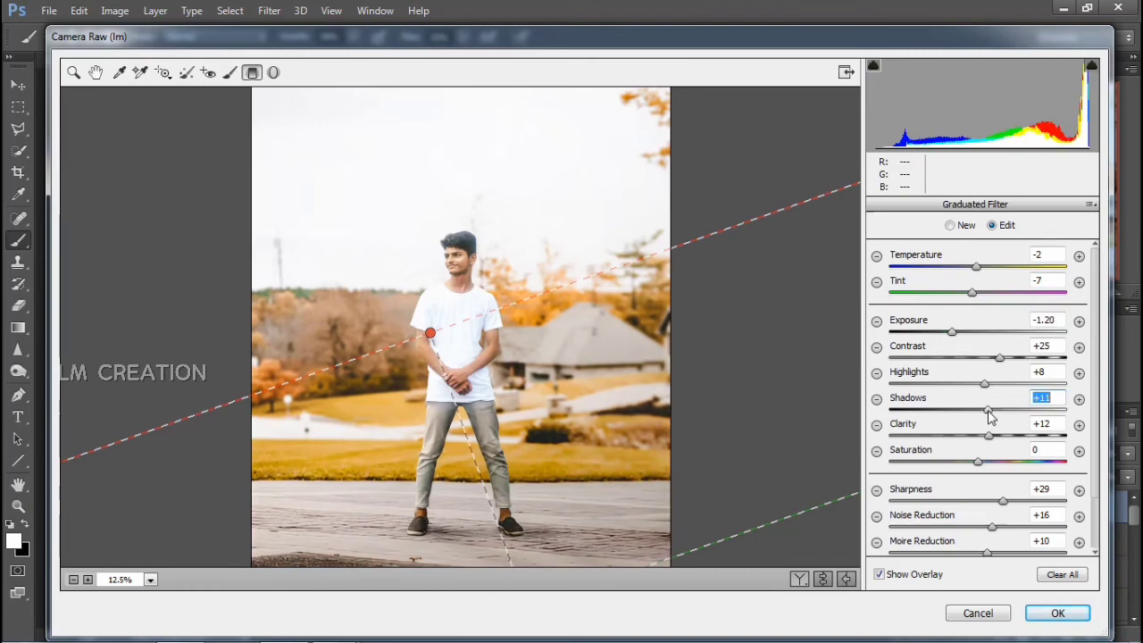
pyautogui.moveTo(953, 332); pyautogui.dragTo(970, 337)
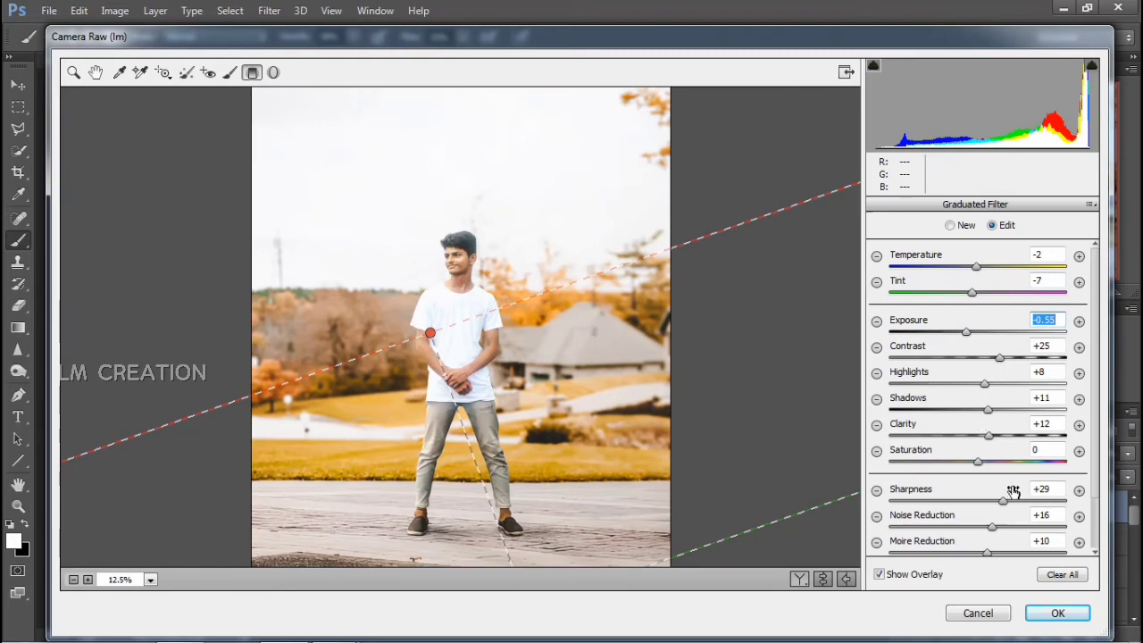
# Compare the before and after views side by side and apply the Camera Raw grading to Layer 7
pyautogui.click(75, 74)
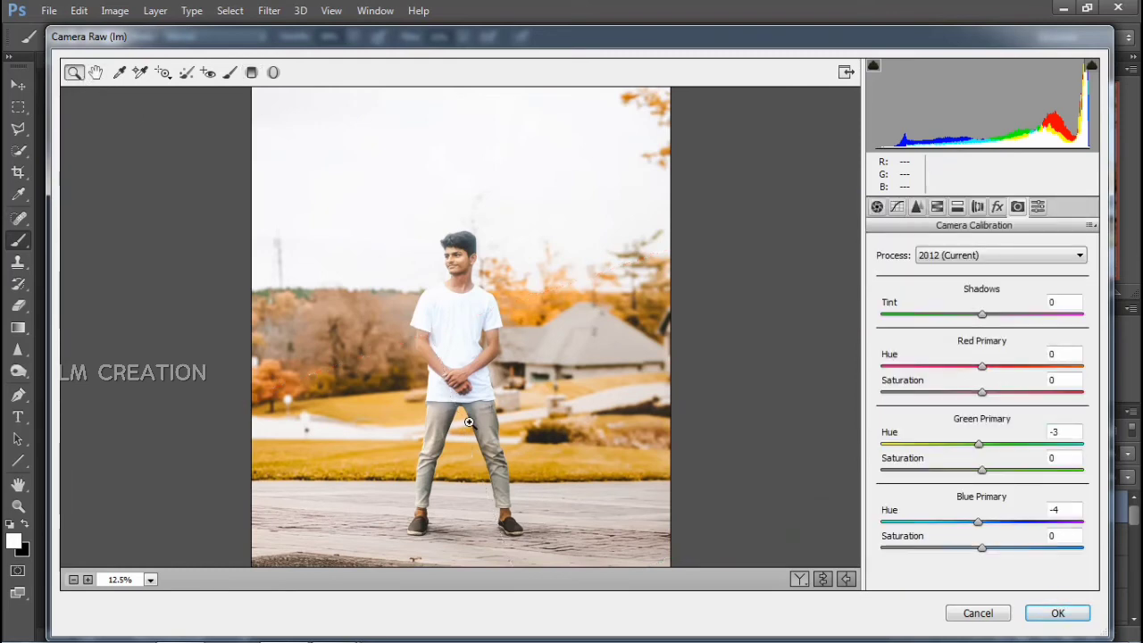
pyautogui.click(803, 581)
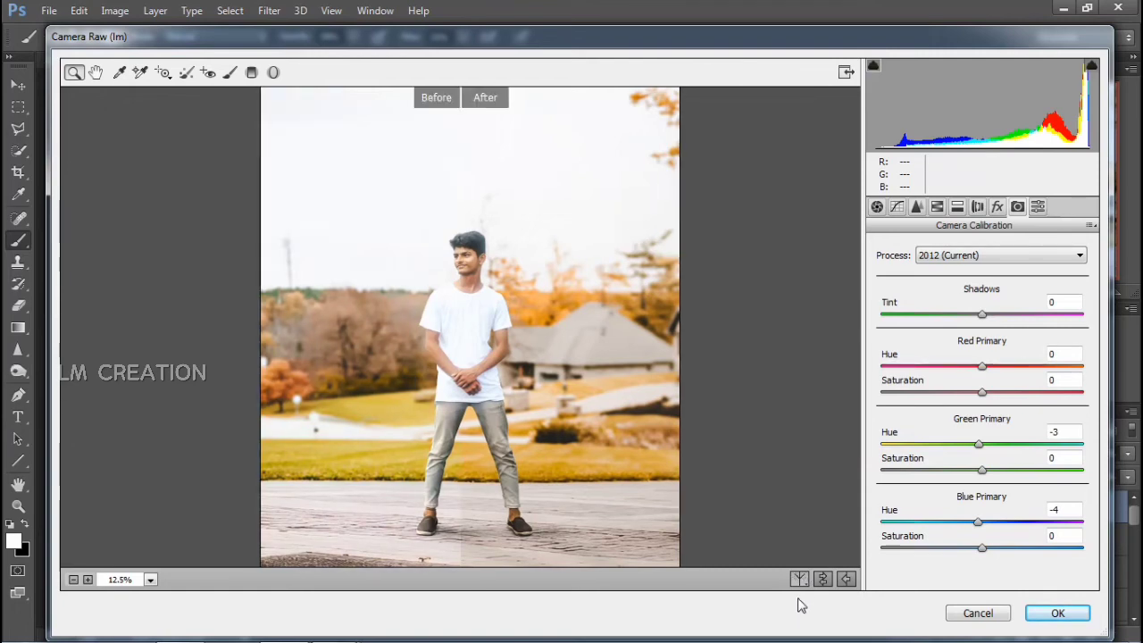
pyautogui.click(800, 580)
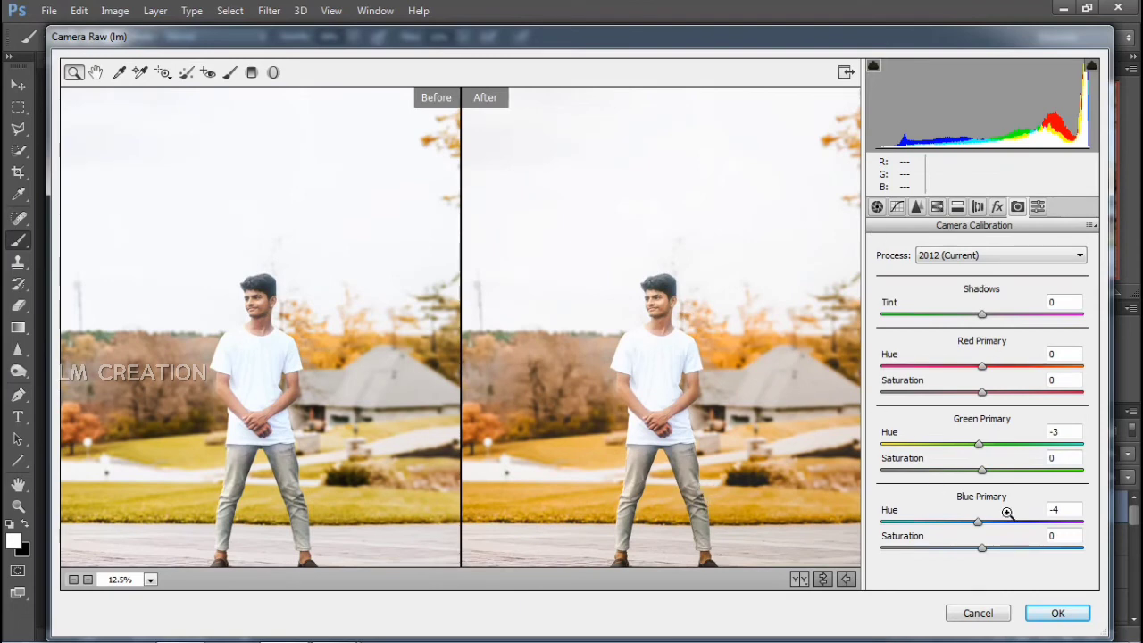
pyautogui.click(1052, 613)
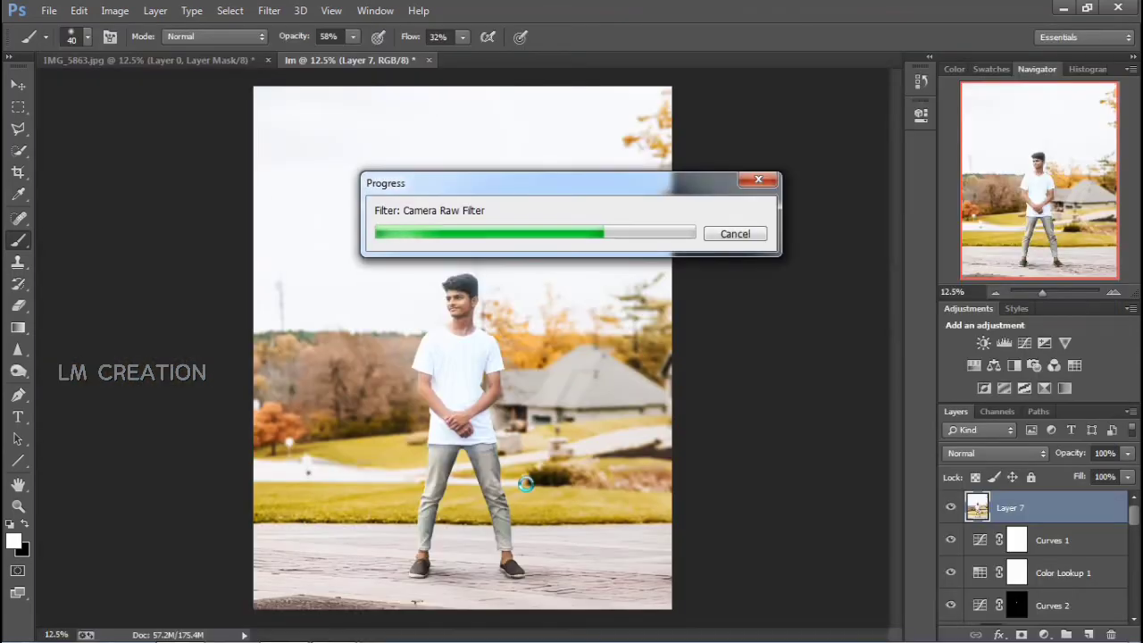
pyautogui.moveTo(635, 192); pyautogui.dragTo(530, 198)
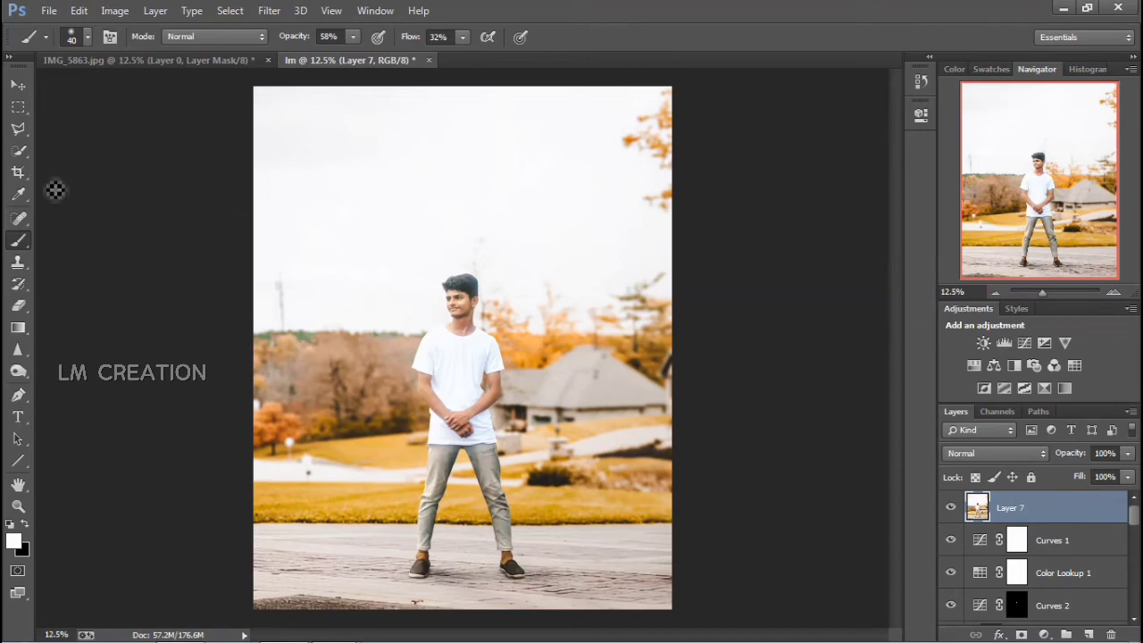
# Duplicate Layer 7, set the copy's blend mode to Vivid Light and invert it, with the face in close view
pyautogui.click(21, 89)
pyautogui.click(1052, 295)
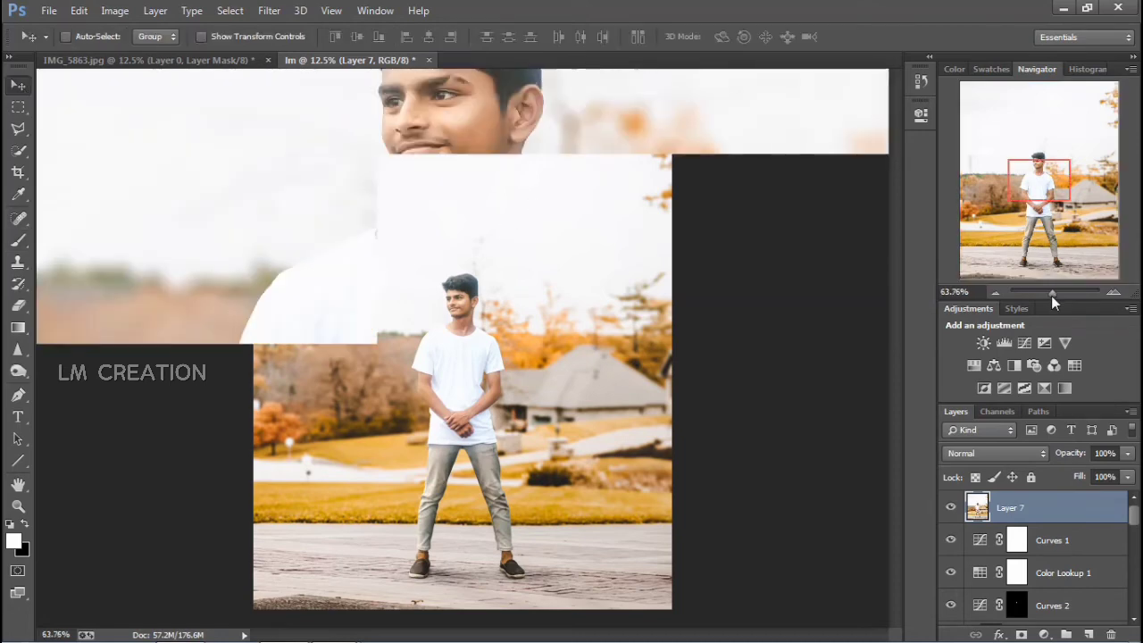
pyautogui.hotkey('ctrl', '+')
pyautogui.hotkey('ctrl', '+')
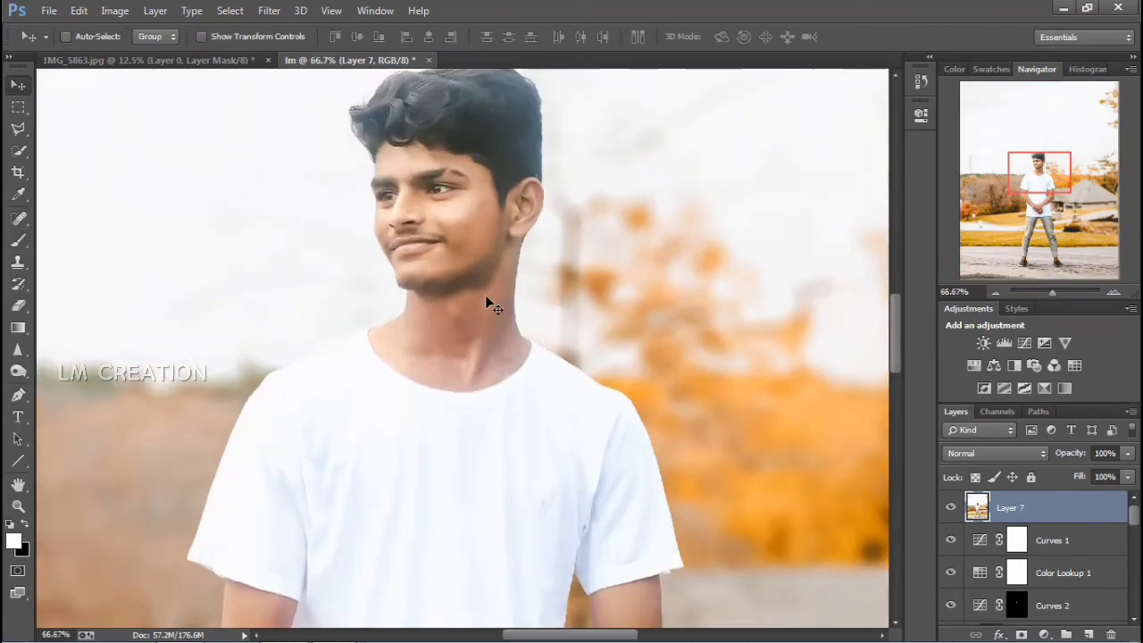
pyautogui.moveTo(467, 237); pyautogui.dragTo(466, 386)
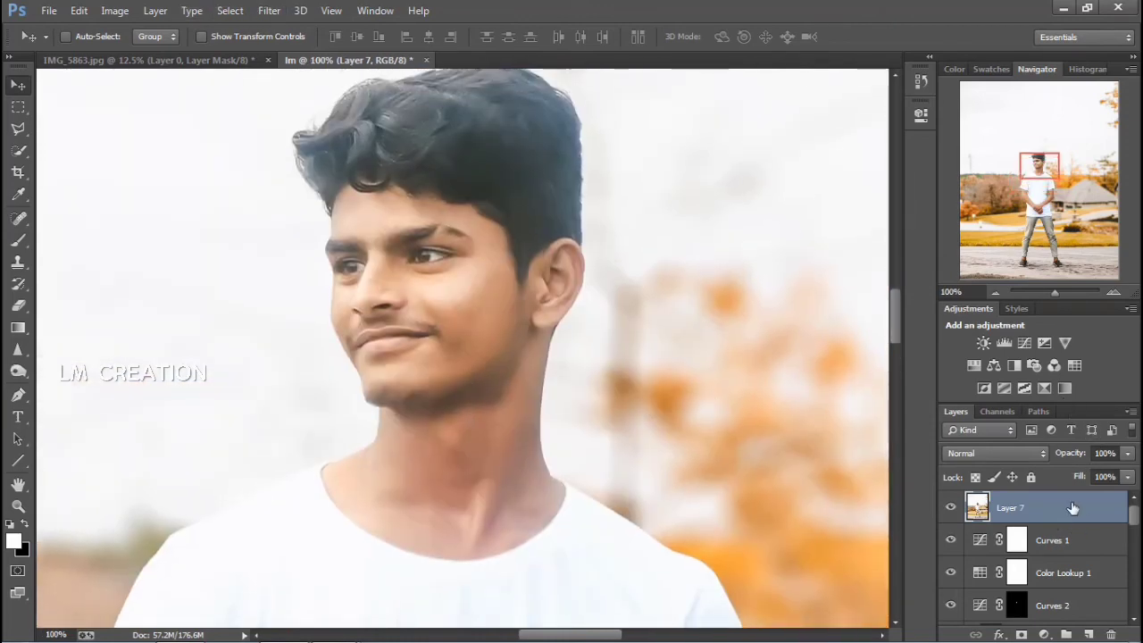
pyautogui.hotkey('ctrl', 'j')
pyautogui.click(981, 453)
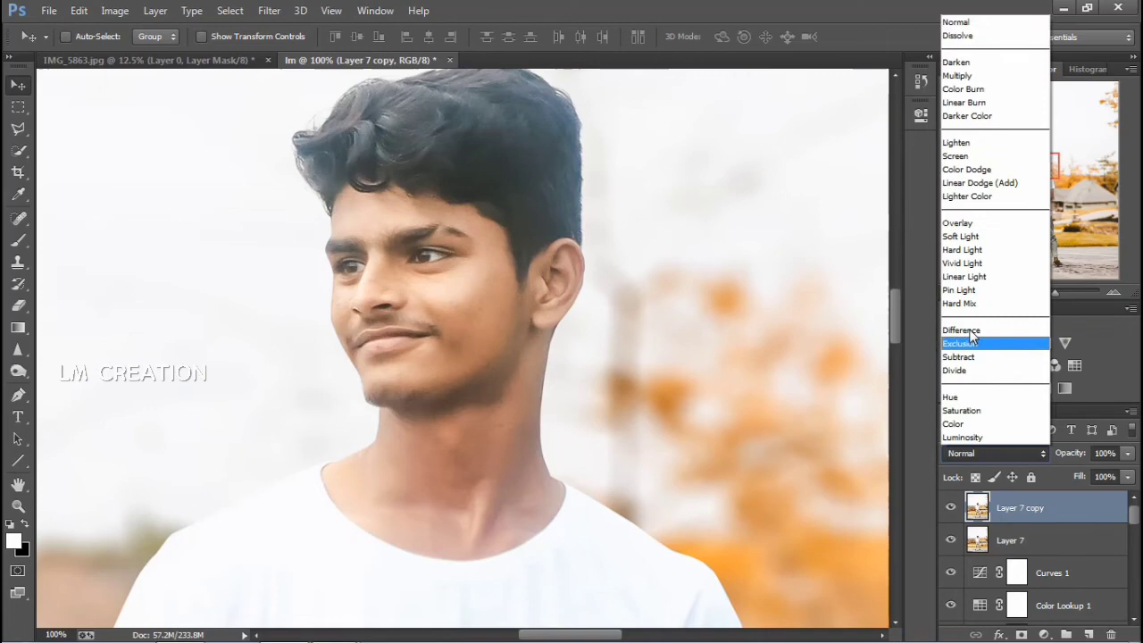
pyautogui.click(972, 267)
pyautogui.hotkey('ctrl', 'i')
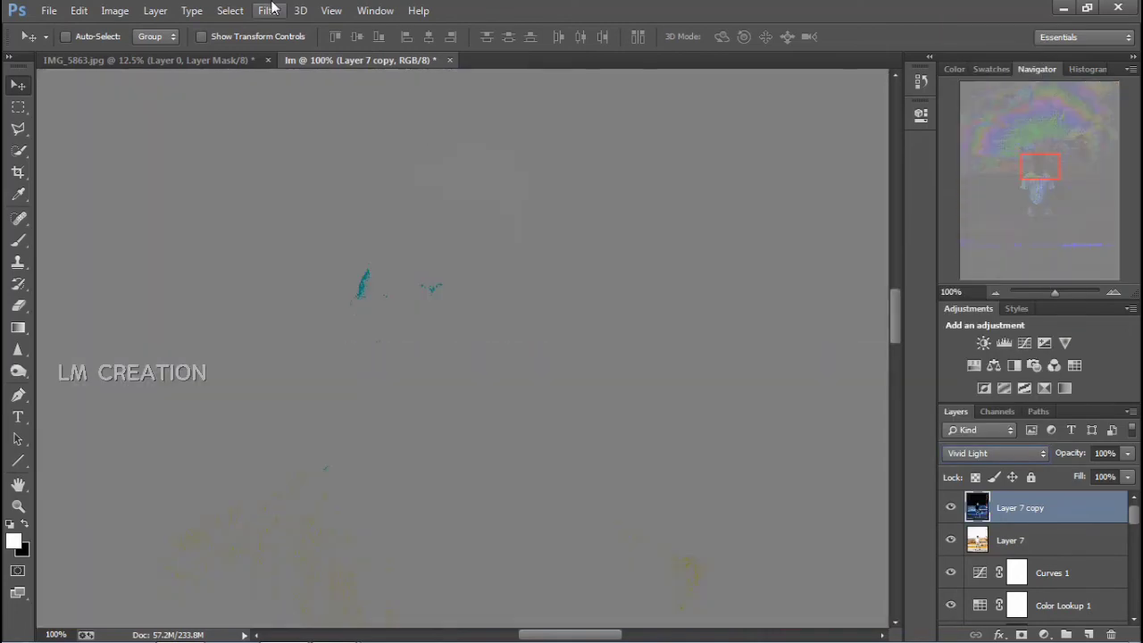
# Apply a High Pass filter with a radius of 3.2 pixels to Layer 7 copy
pyautogui.click(269, 10)
pyautogui.moveTo(360, 322)
pyautogui.click(527, 339)
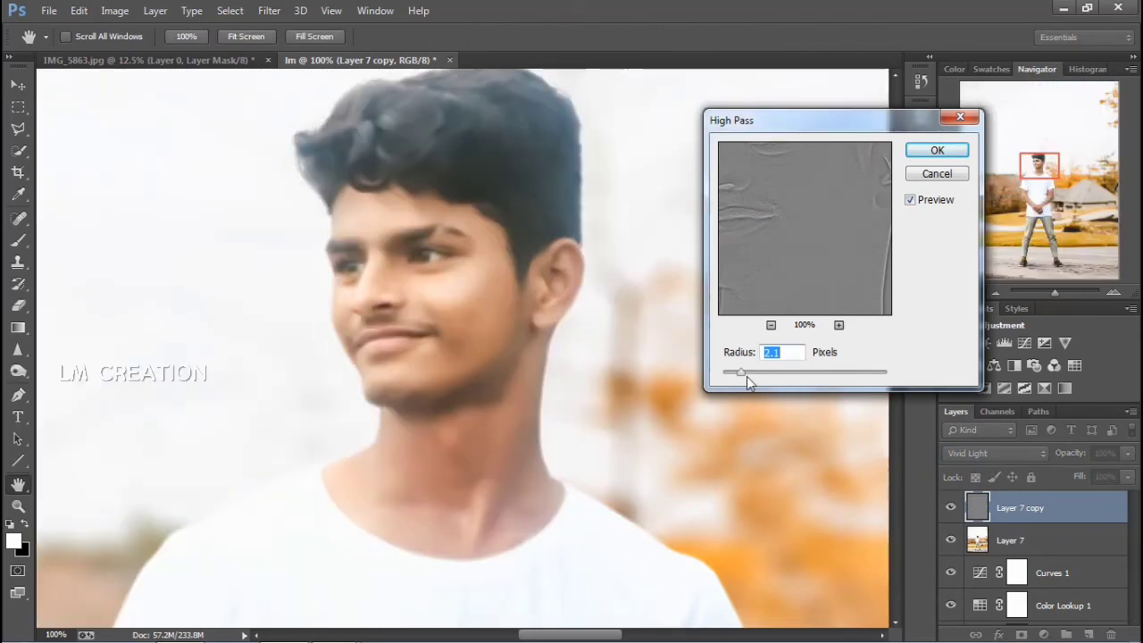
pyautogui.moveTo(747, 376); pyautogui.dragTo(747, 376)
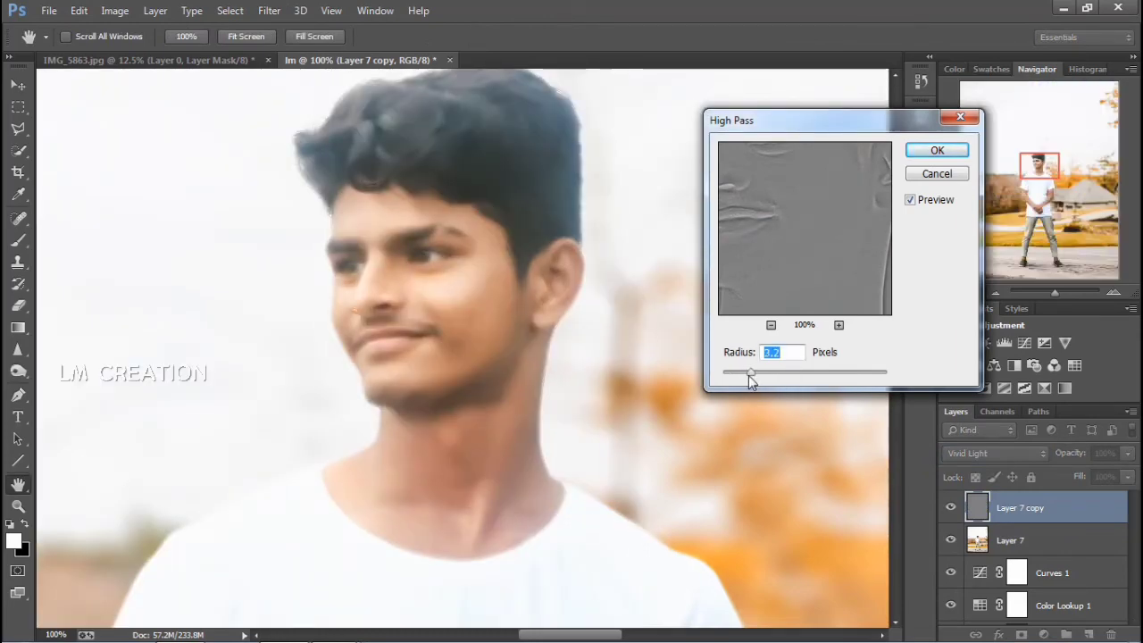
pyautogui.click(937, 150)
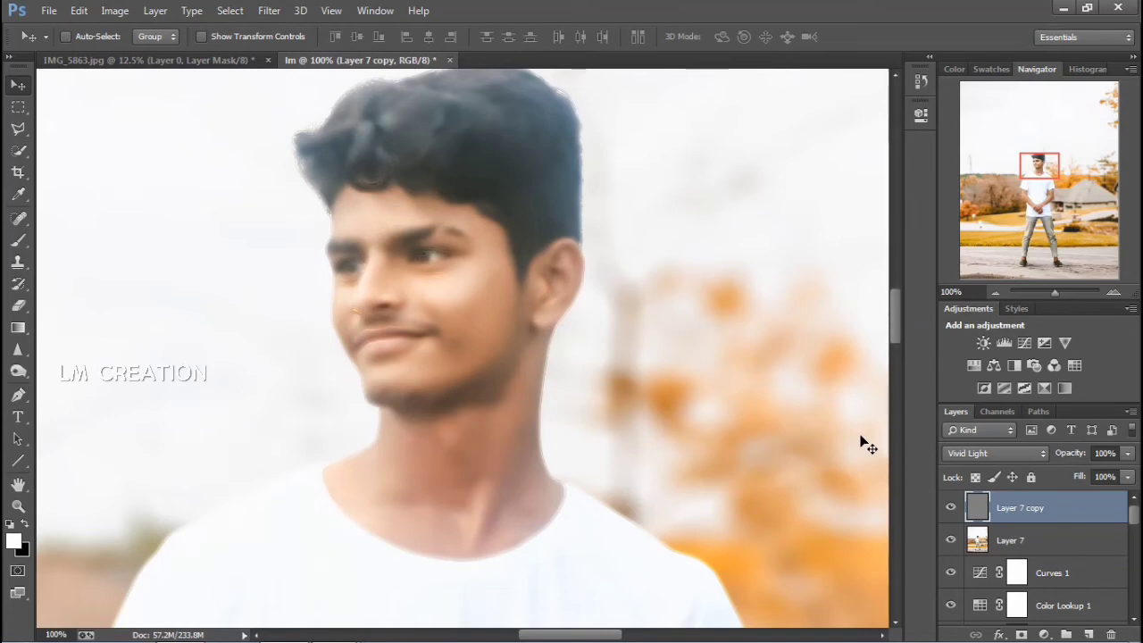
# Apply a Gaussian Blur with a radius of 0.9 pixels to Layer 7 copy
pyautogui.click(279, 11)
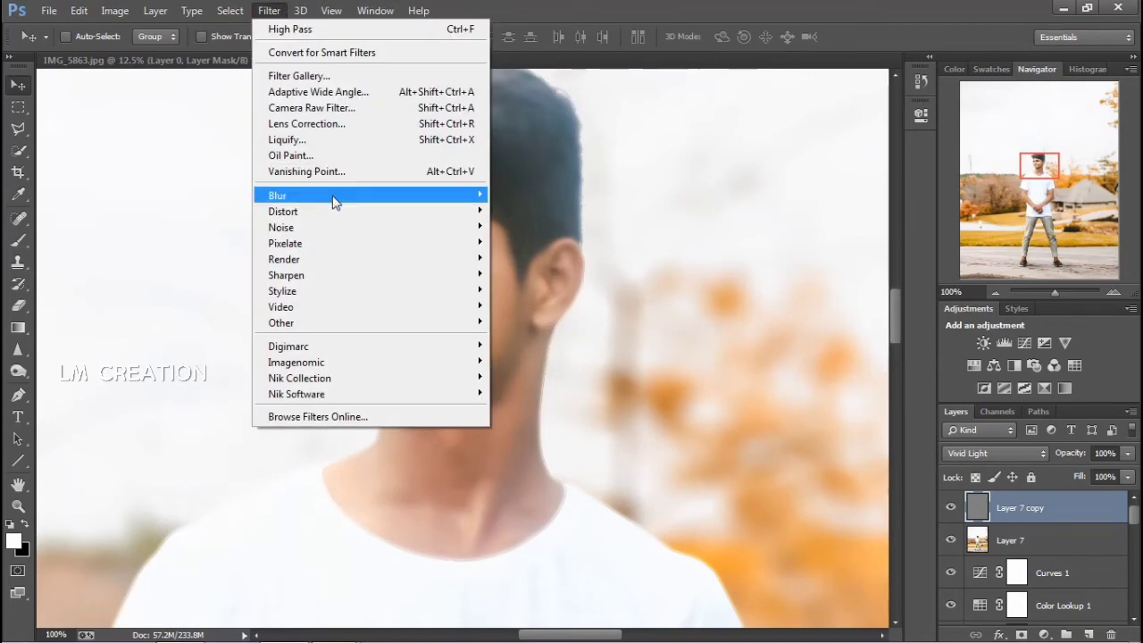
pyautogui.moveTo(322, 191)
pyautogui.click(548, 313)
pyautogui.moveTo(904, 366); pyautogui.dragTo(846, 370)
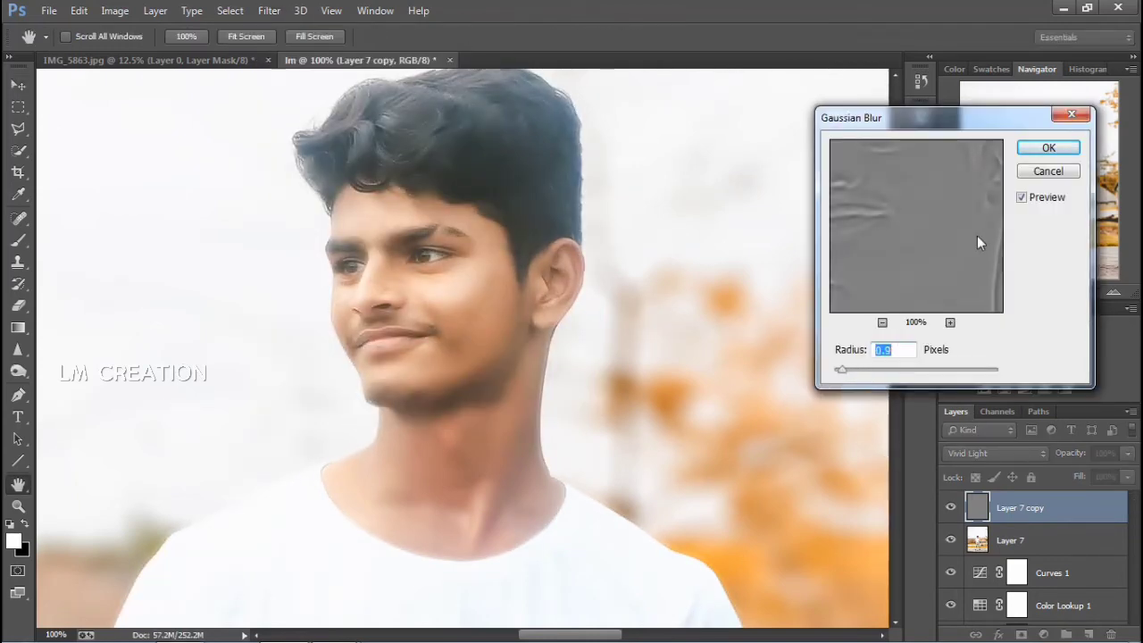
pyautogui.click(1047, 149)
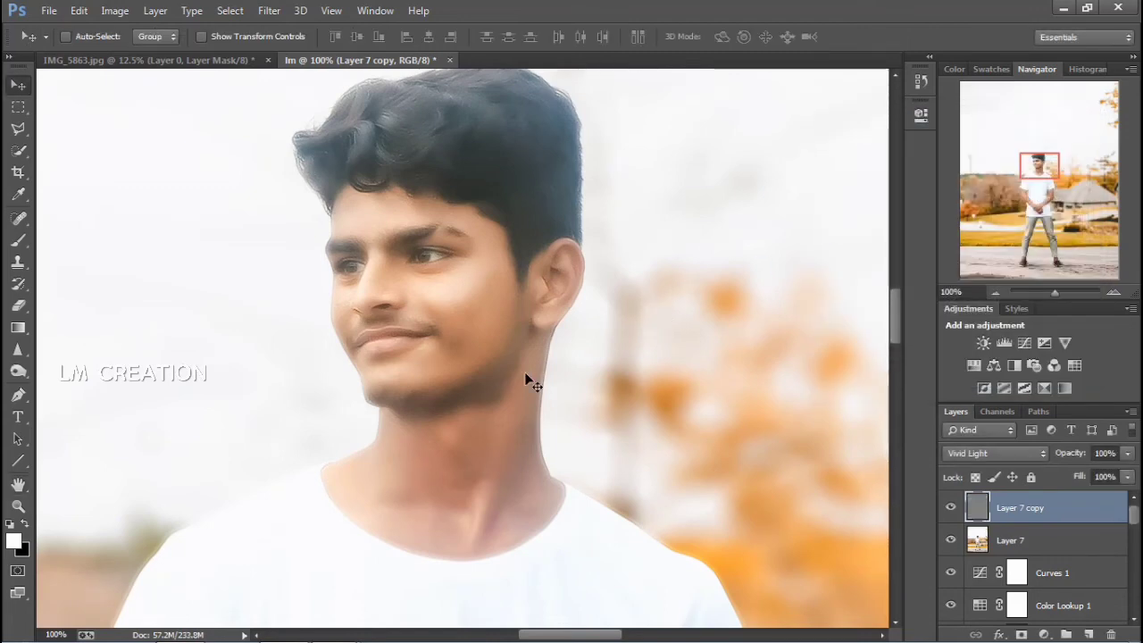
# Add a black mask to Layer 7 copy and paint white over the facial skin with a small brush at 58% opacity
pyautogui.click(1021, 634)
pyautogui.hotkey('ctrl', 'i')
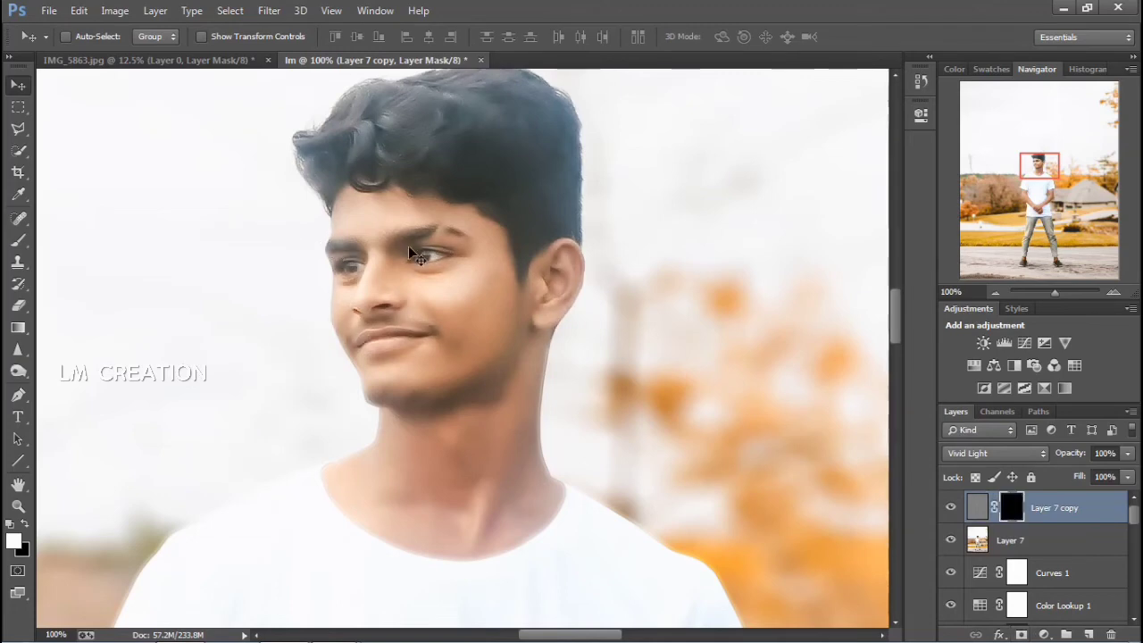
pyautogui.click(17, 239)
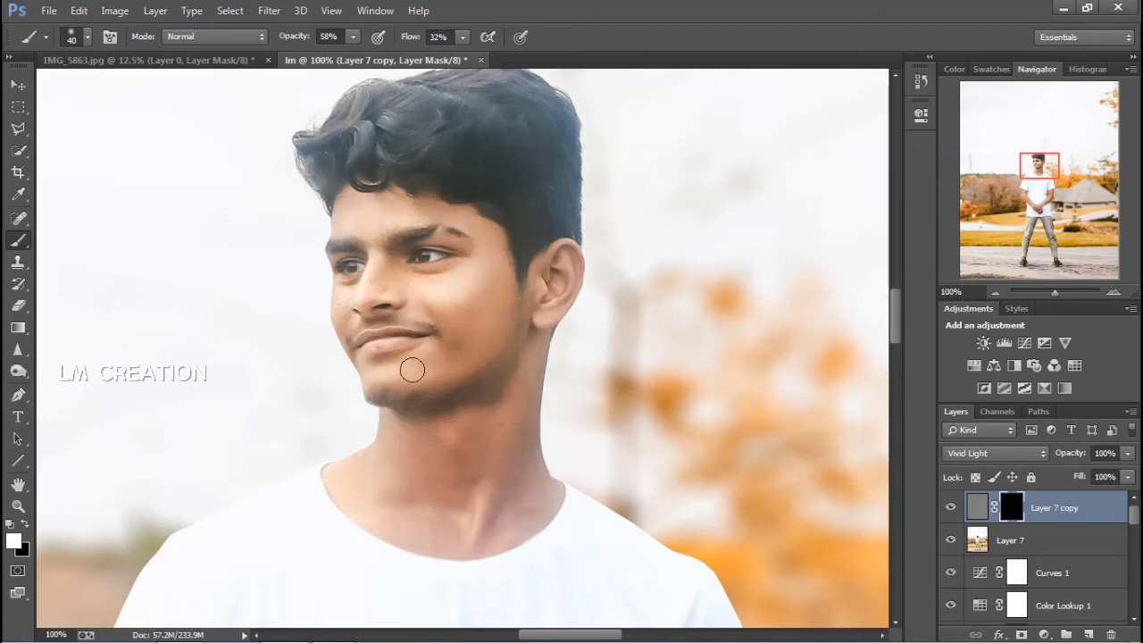
pyautogui.press('[')
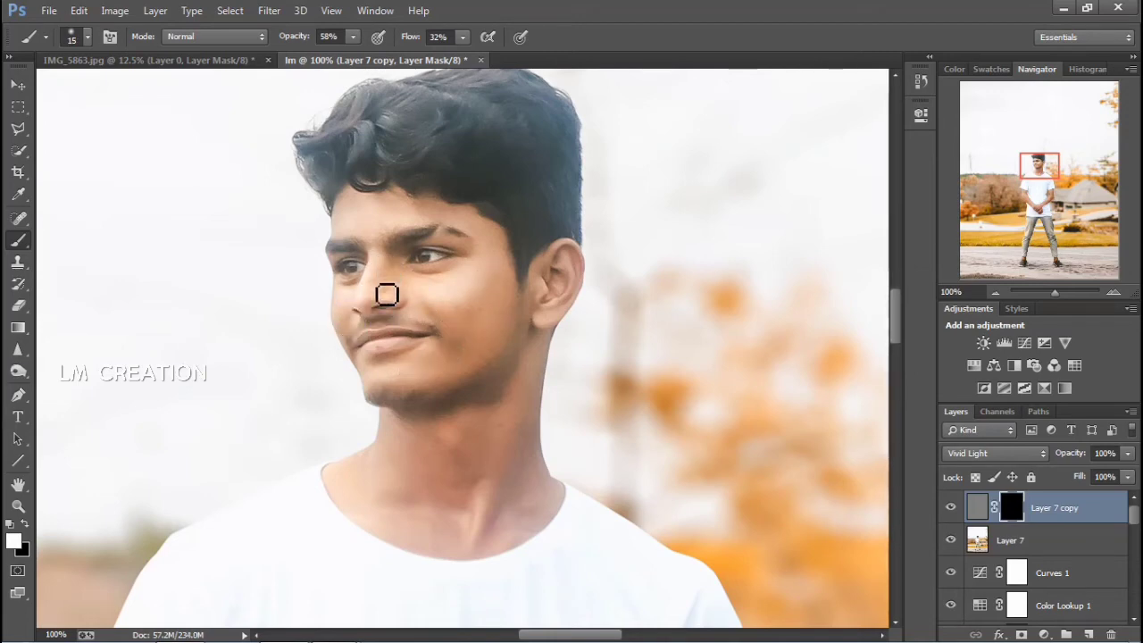
pyautogui.press(']')
pyautogui.press(']')
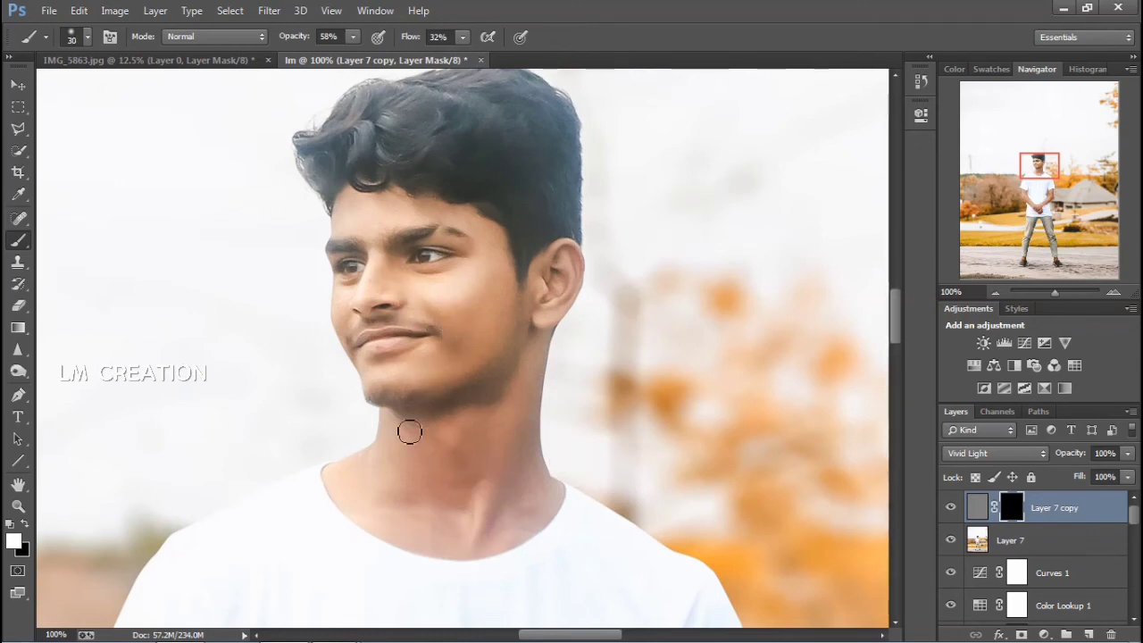
# Compare the face with and without the masked smoothing layer
pyautogui.click(950, 507)
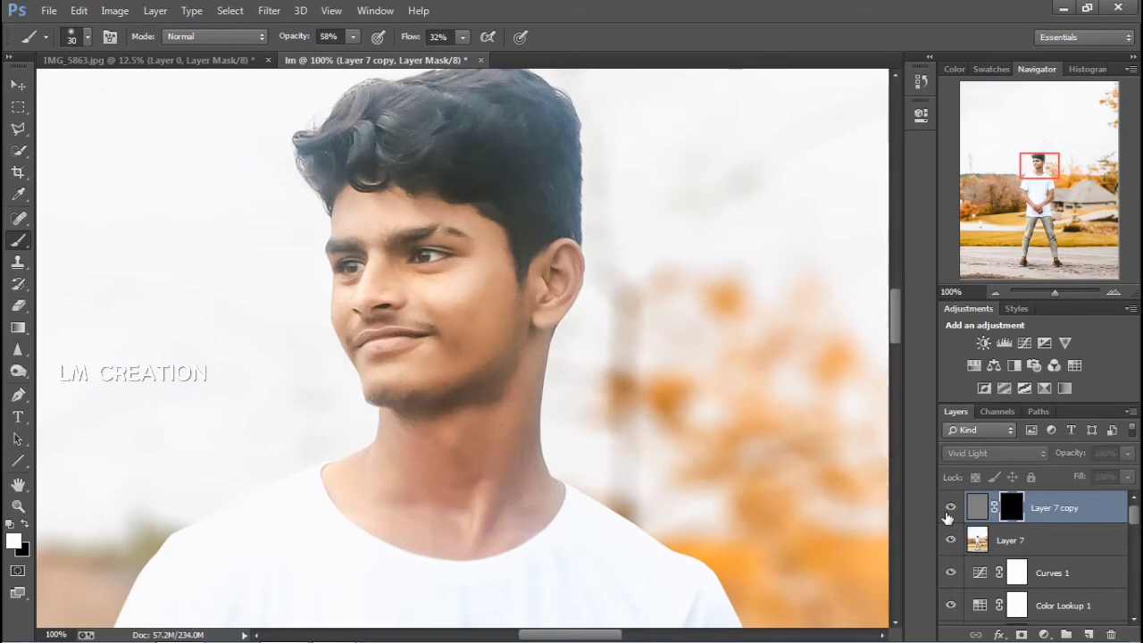
pyautogui.click(950, 508)
pyautogui.click(950, 508)
pyautogui.click(949, 511)
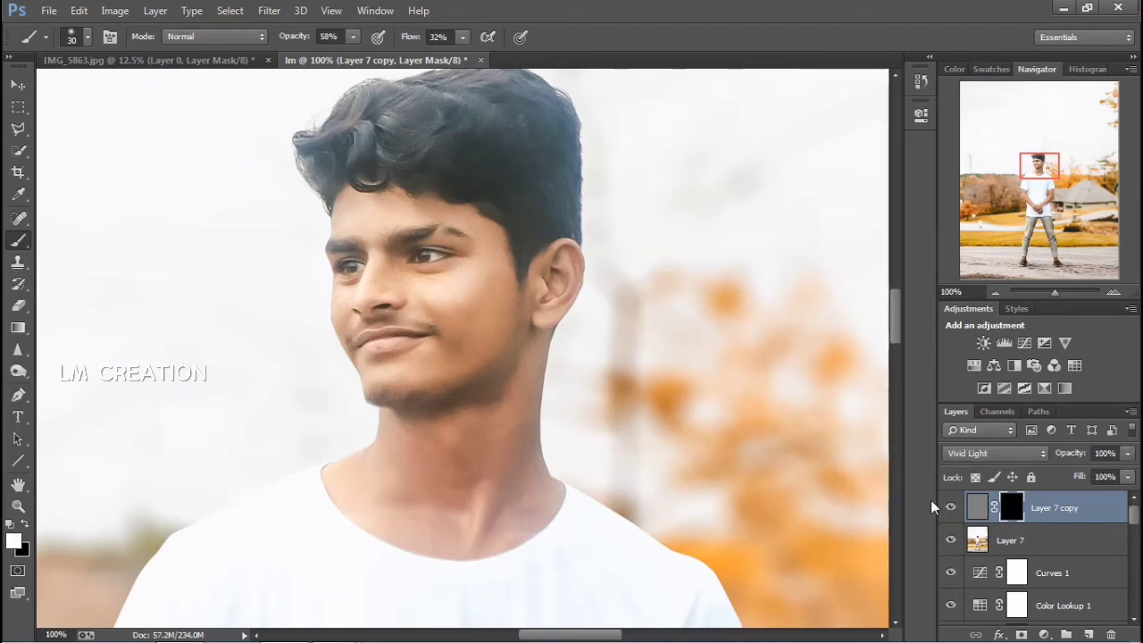
# Set the brush opacity to 100% and paint more smoothing onto the face through the layer mask
pyautogui.click(353, 36)
pyautogui.moveTo(370, 62); pyautogui.dragTo(456, 61)
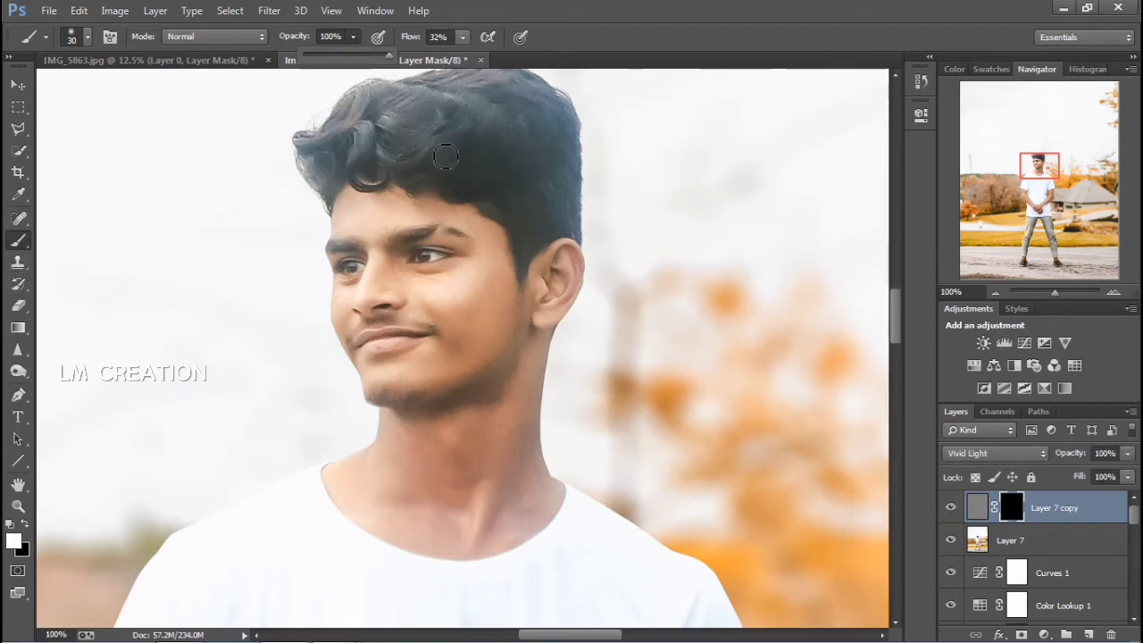
pyautogui.press('Return')
pyautogui.press(']')
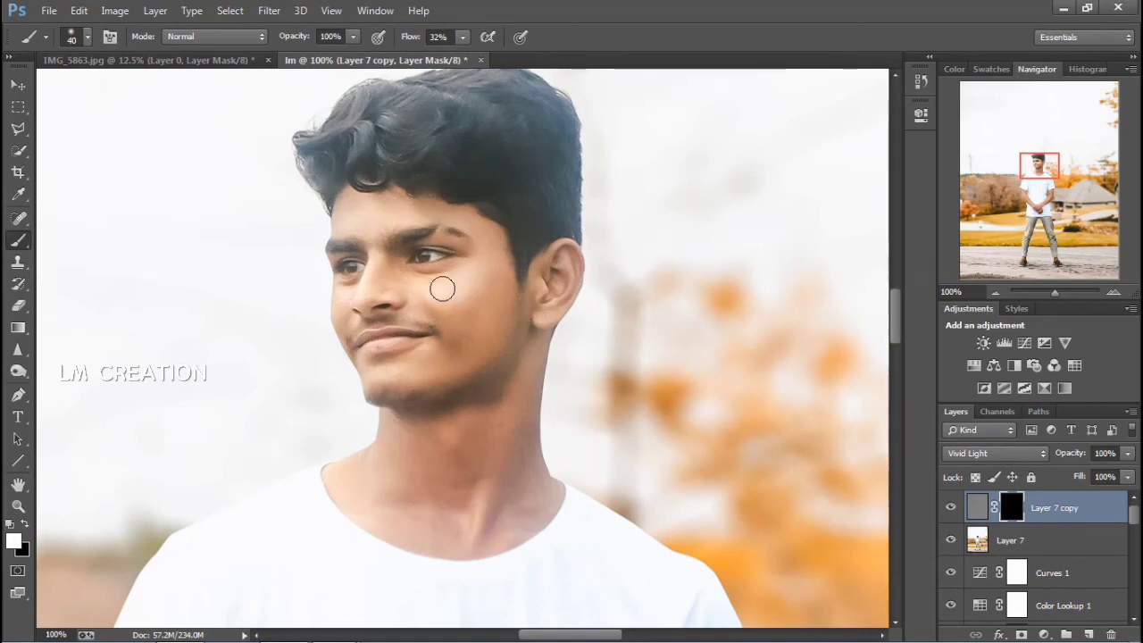
pyautogui.press('[')
# Paint the skin smoothing onto both forearms and the hands in the layer mask
pyautogui.click(1031, 210)
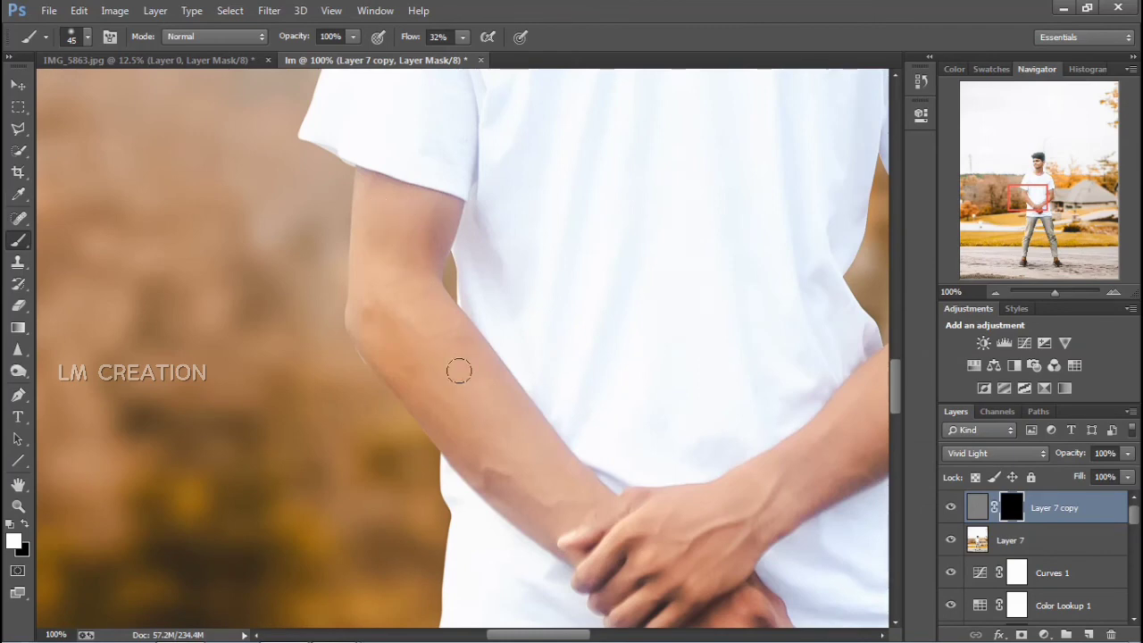
pyautogui.moveTo(673, 448); pyautogui.dragTo(433, 421)
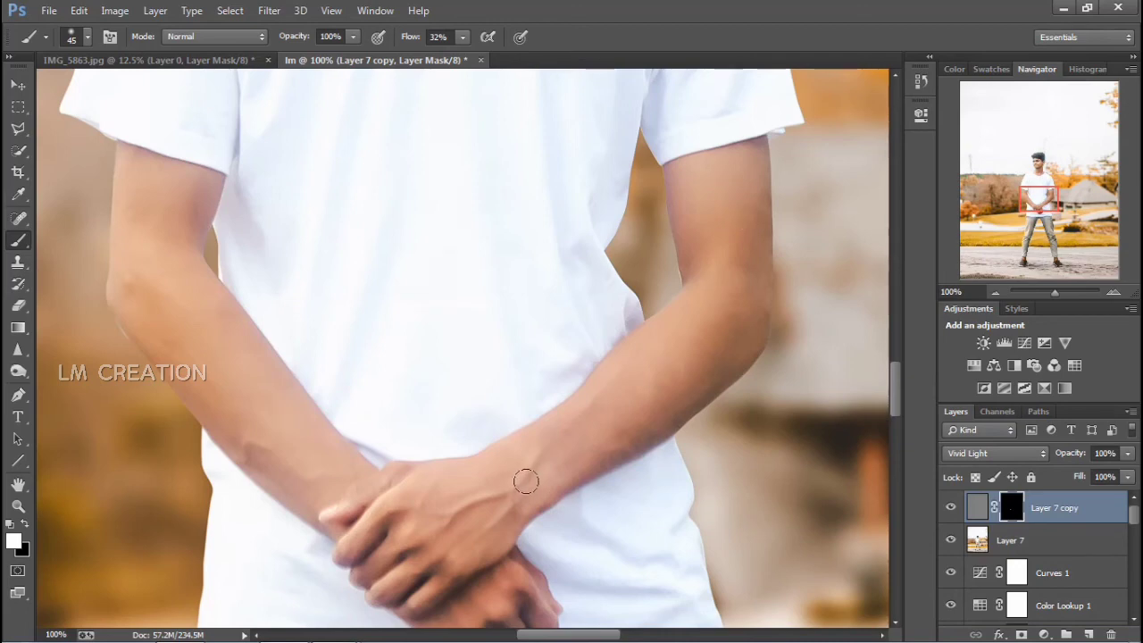
pyautogui.moveTo(1027, 197); pyautogui.dragTo(1030, 157)
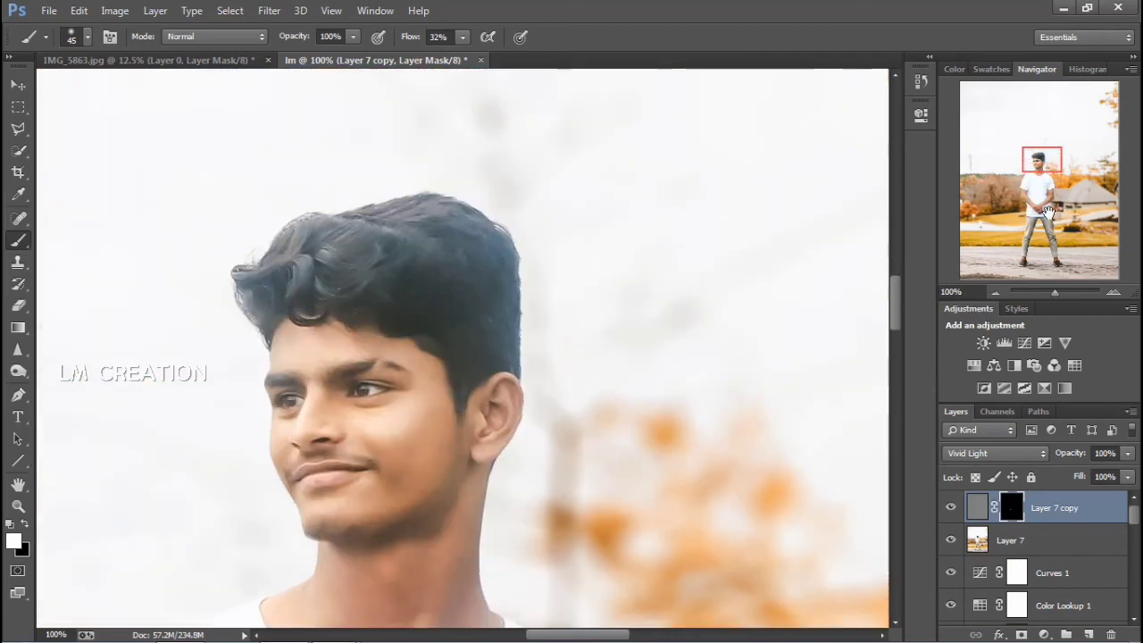
# Merge Layer 7 copy with Layer 7
pyautogui.keyDown('shift'); pyautogui.click(1063, 534); pyautogui.keyUp('shift')
pyautogui.rightClick(1063, 532)
pyautogui.click(840, 402)
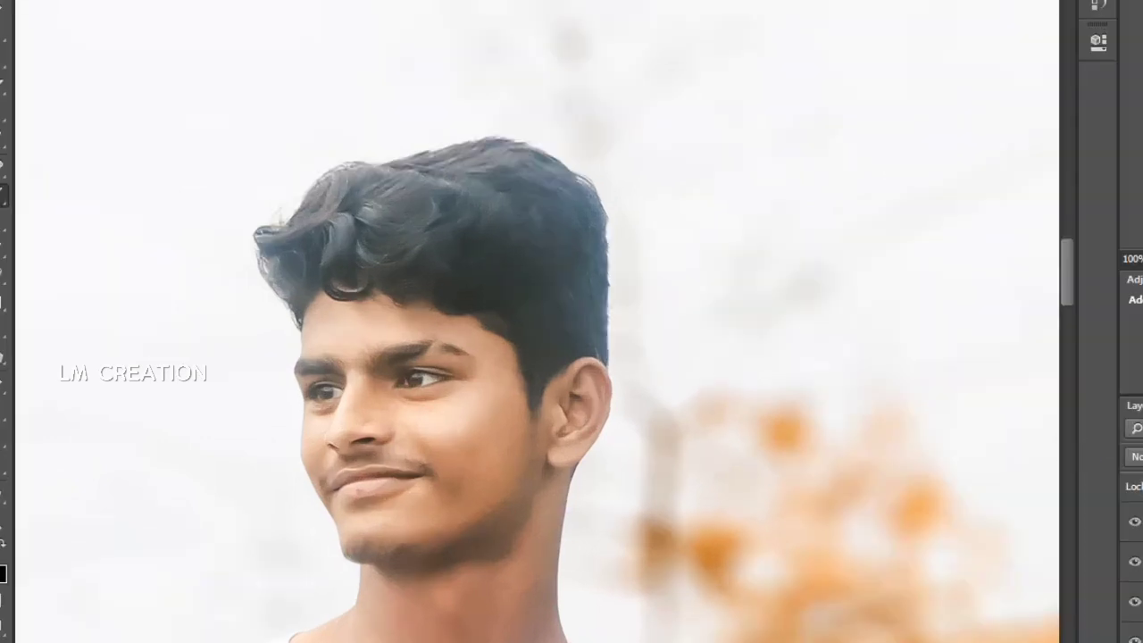
# Filter a duplicate of the merged layer, blend it at 55% fill and merge it with Layer 7 copy
pyautogui.hotkey('ctrl', 'f')
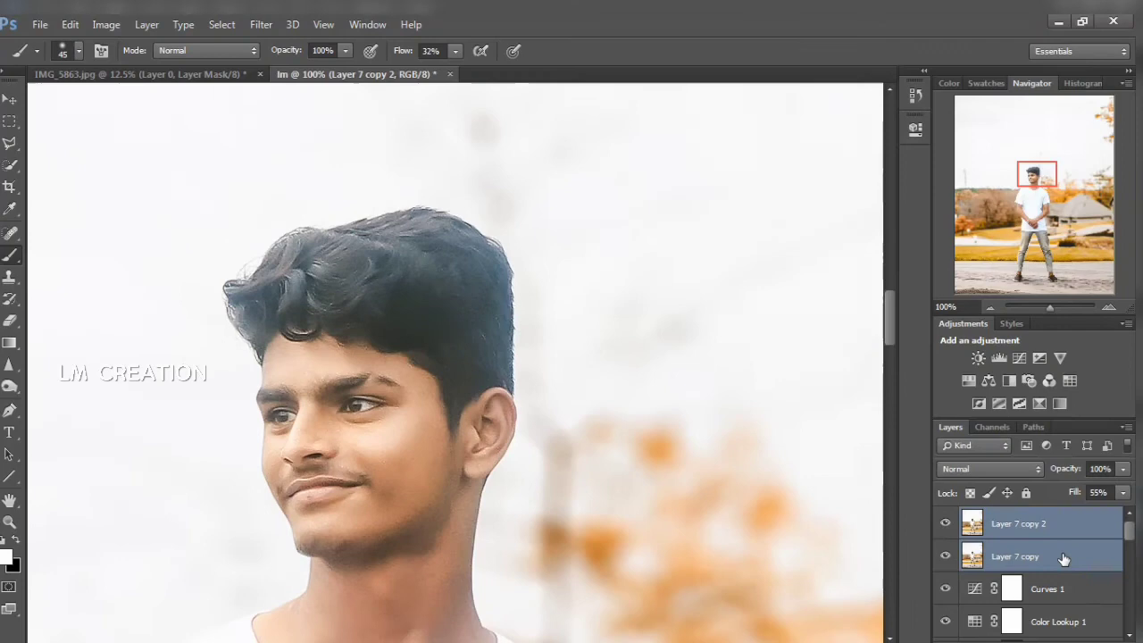
pyautogui.rightClick(995, 554)
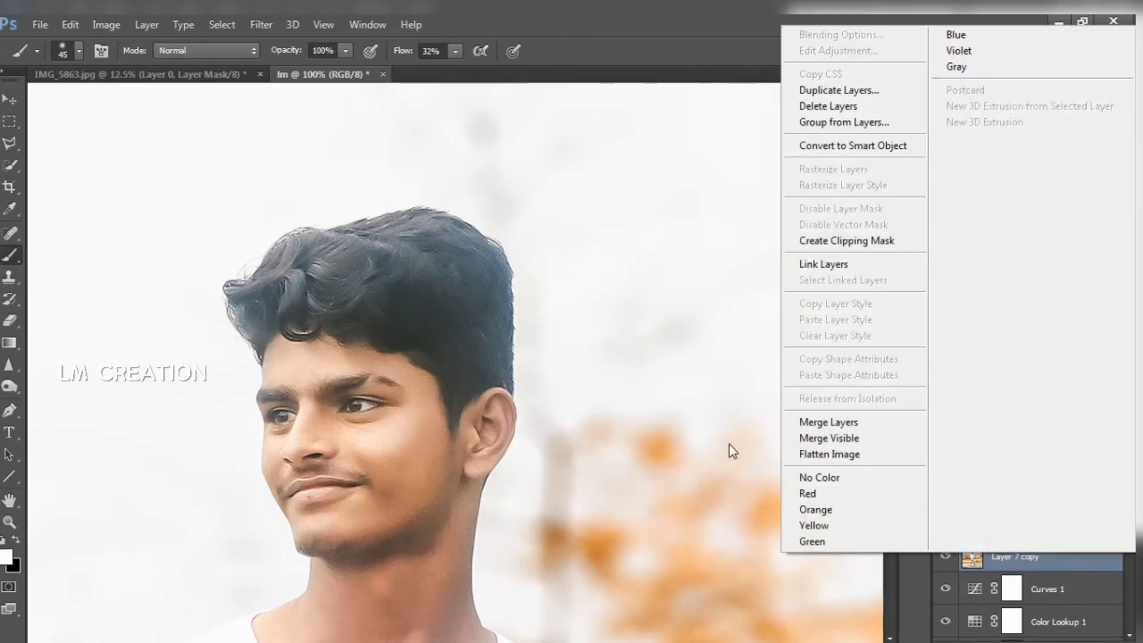
pyautogui.click(806, 426)
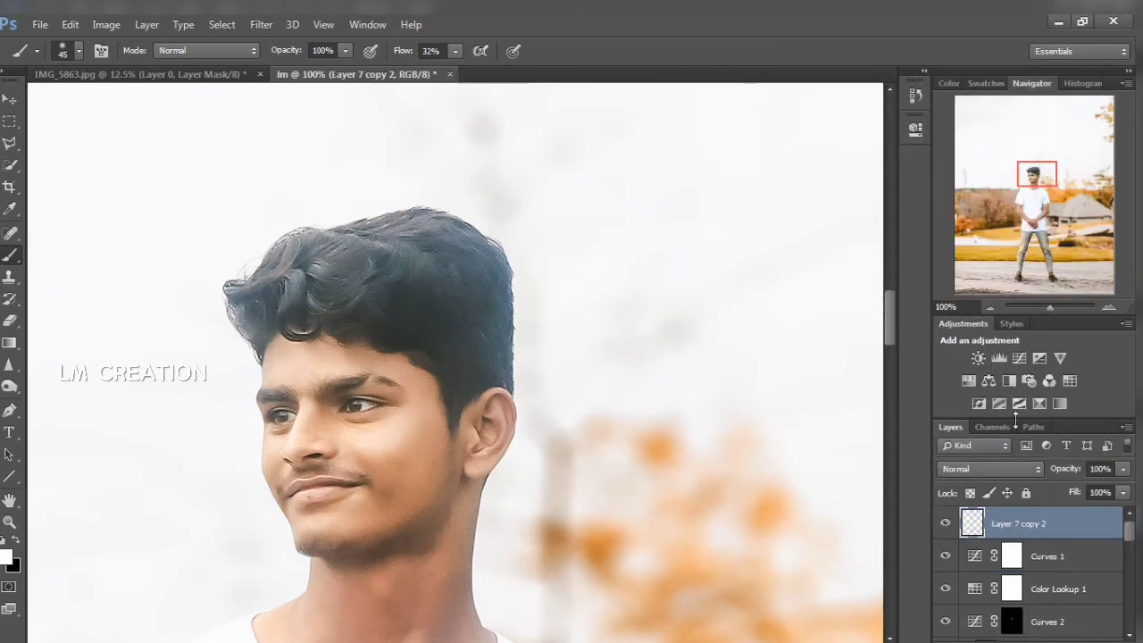
# Show the whole picture and change the area around the canvas to the custom color
pyautogui.moveTo(1051, 308); pyautogui.dragTo(1037, 308)
pyautogui.rightClick(806, 375)
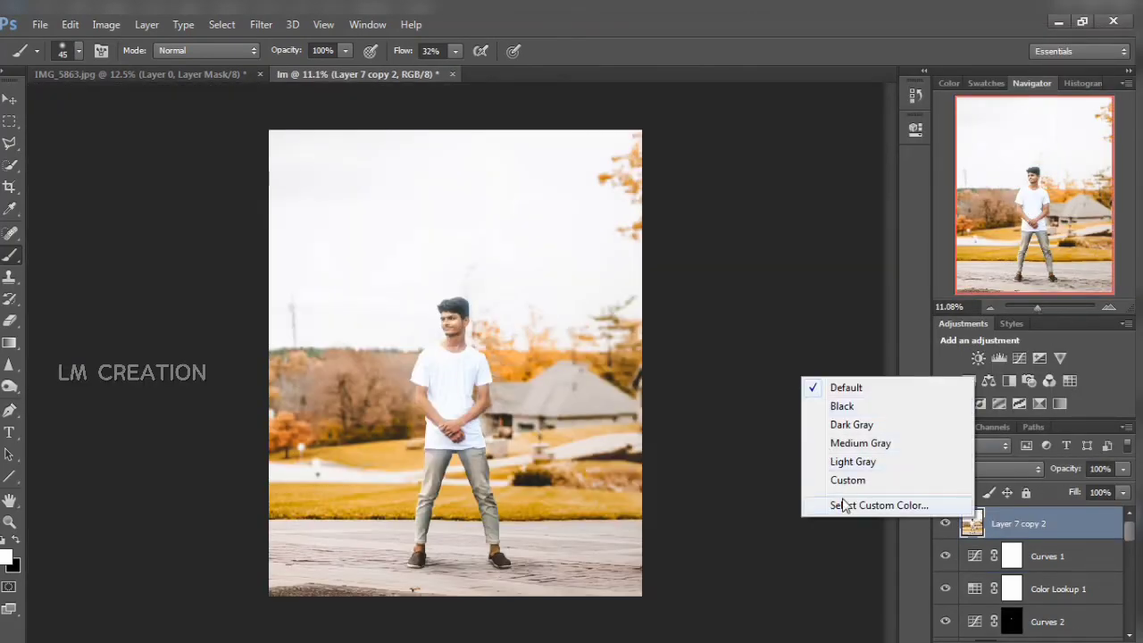
pyautogui.click(839, 483)
pyautogui.hotkey('ctrl', '+')
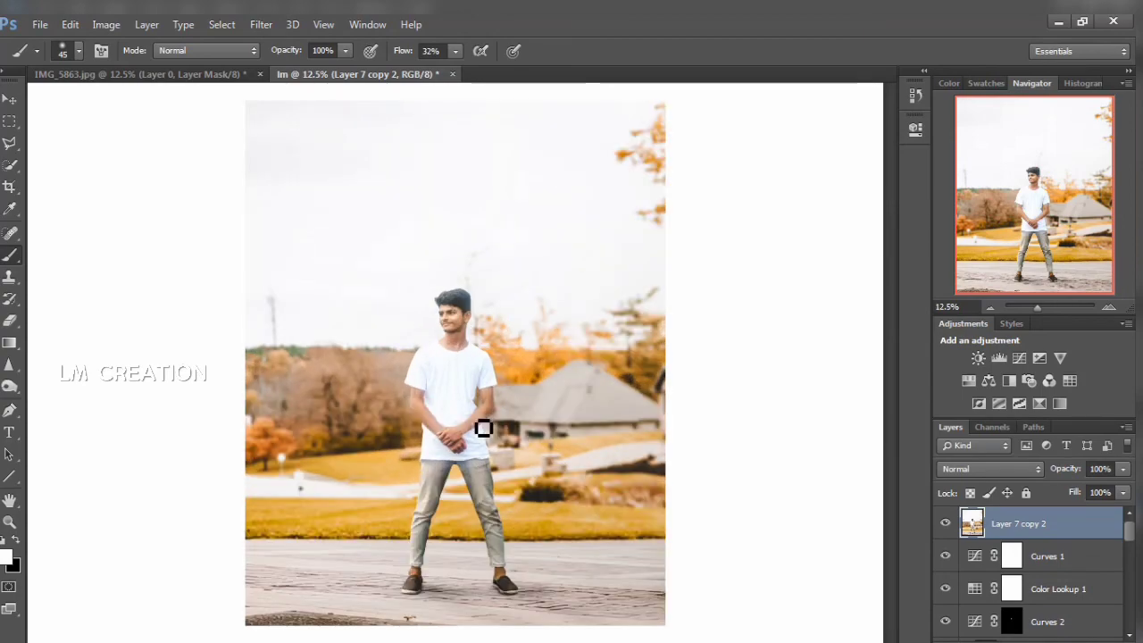
# Switch to Windows Explorer, bring the NEW LOGO image from drive E: into the composite and place the logo over the house
pyautogui.click(355, 632)
pyautogui.click(40, 318)
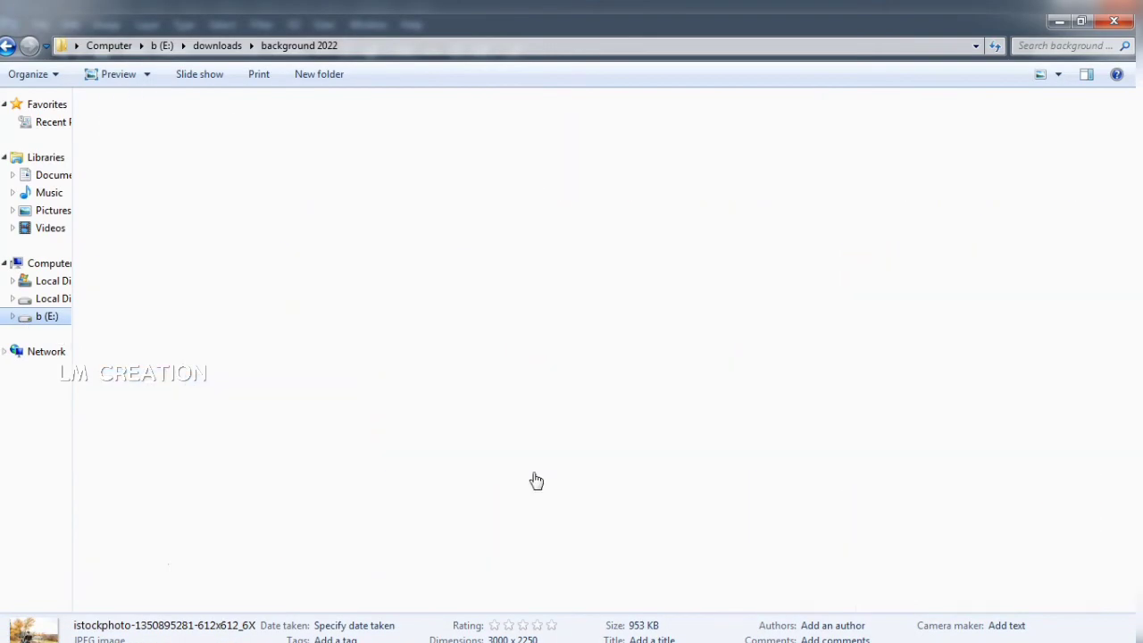
pyautogui.moveTo(849, 276); pyautogui.dragTo(413, 581)
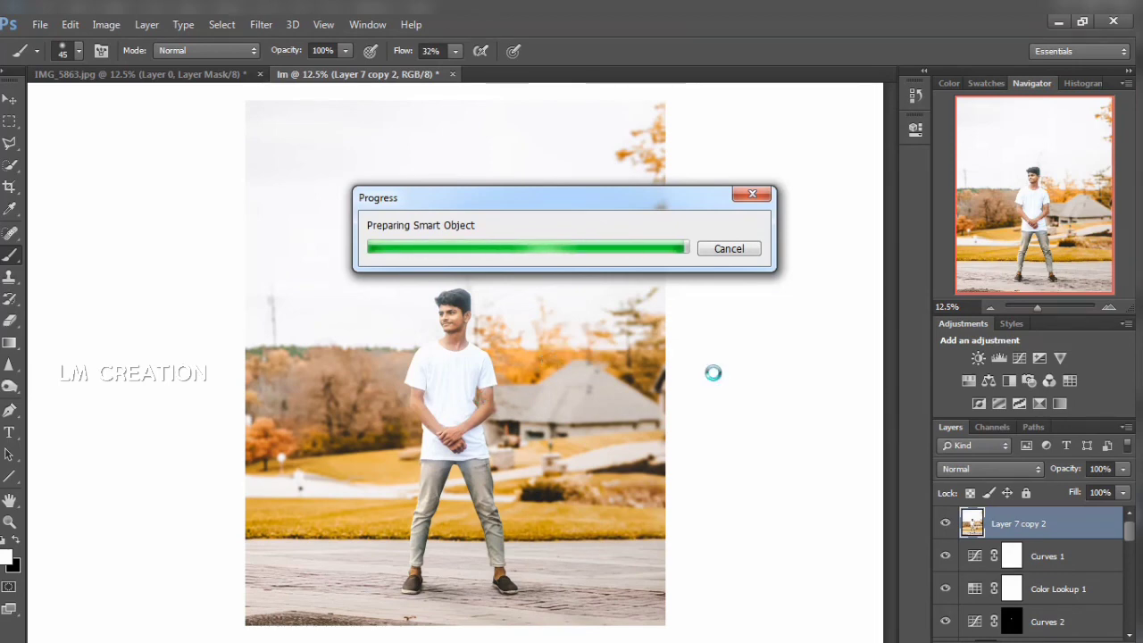
pyautogui.moveTo(344, 361); pyautogui.dragTo(597, 387)
pyautogui.press('Return')
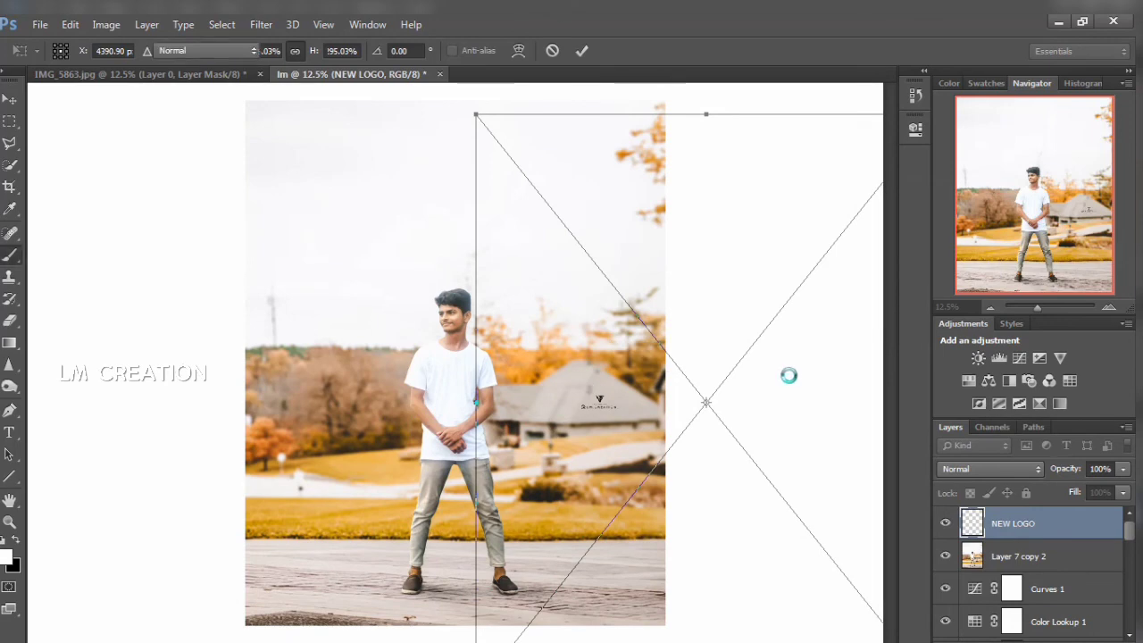
# Add a Color Lookup adjustment with a 3D LUT above the logo, reduce its fill to 11% and select the logo layer
pyautogui.click(1071, 383)
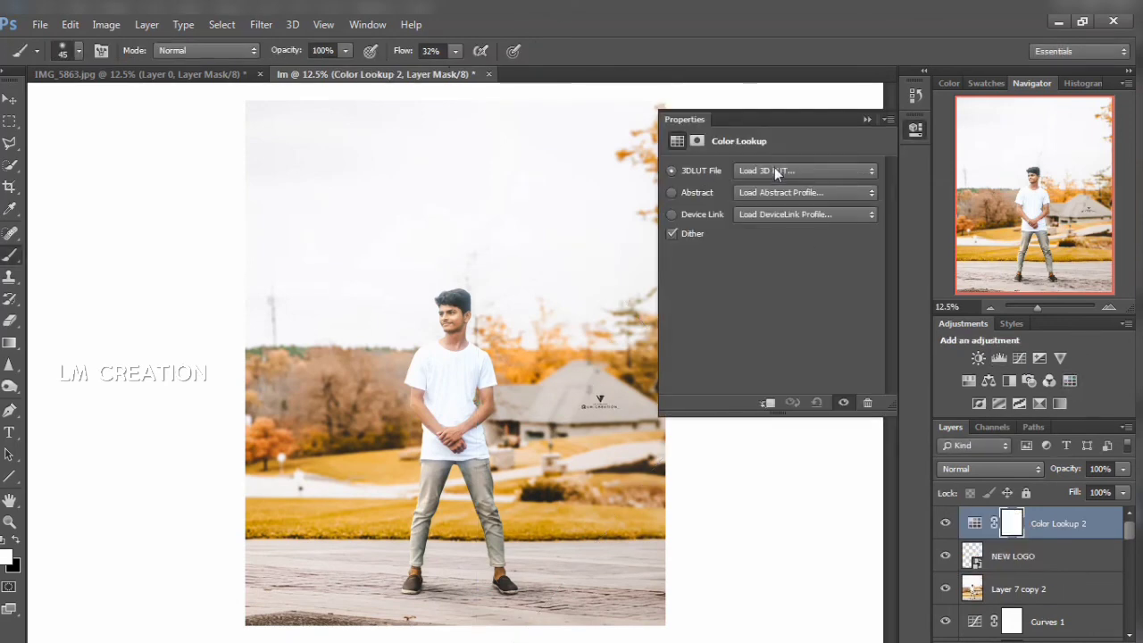
pyautogui.click(840, 168)
pyautogui.click(831, 260)
pyautogui.click(870, 119)
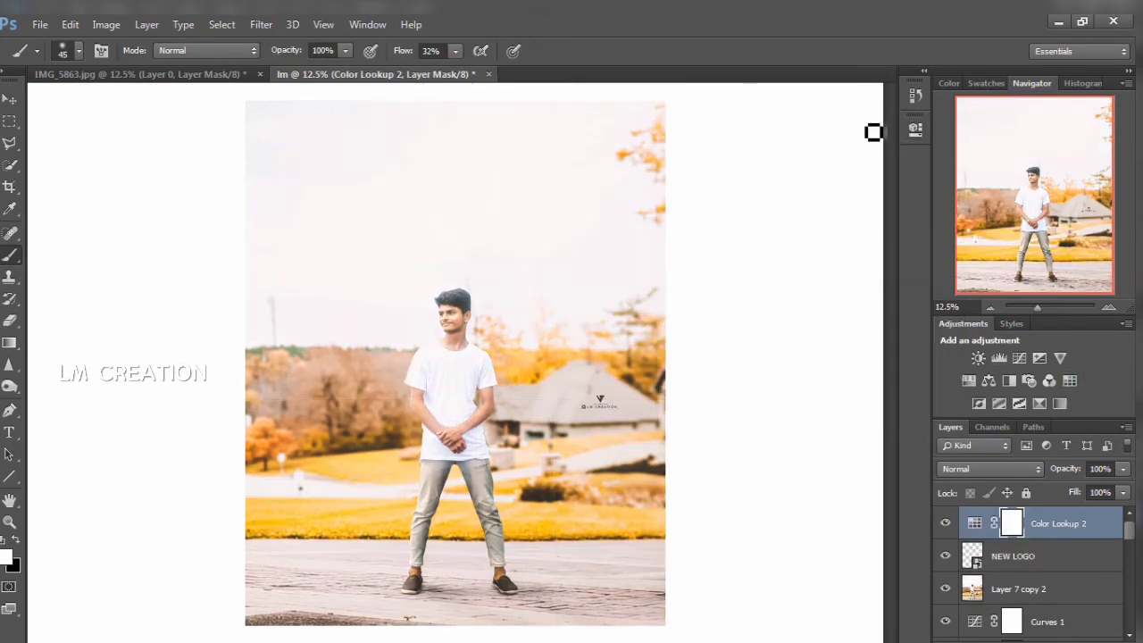
pyautogui.click(1124, 492)
pyautogui.click(1047, 515)
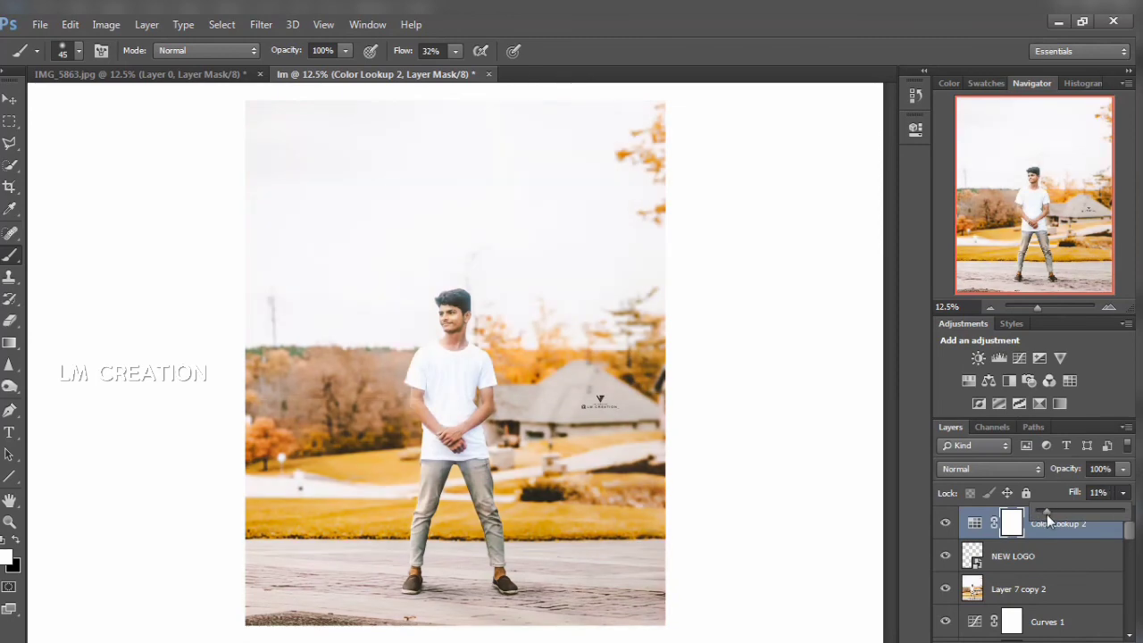
pyautogui.click(1058, 554)
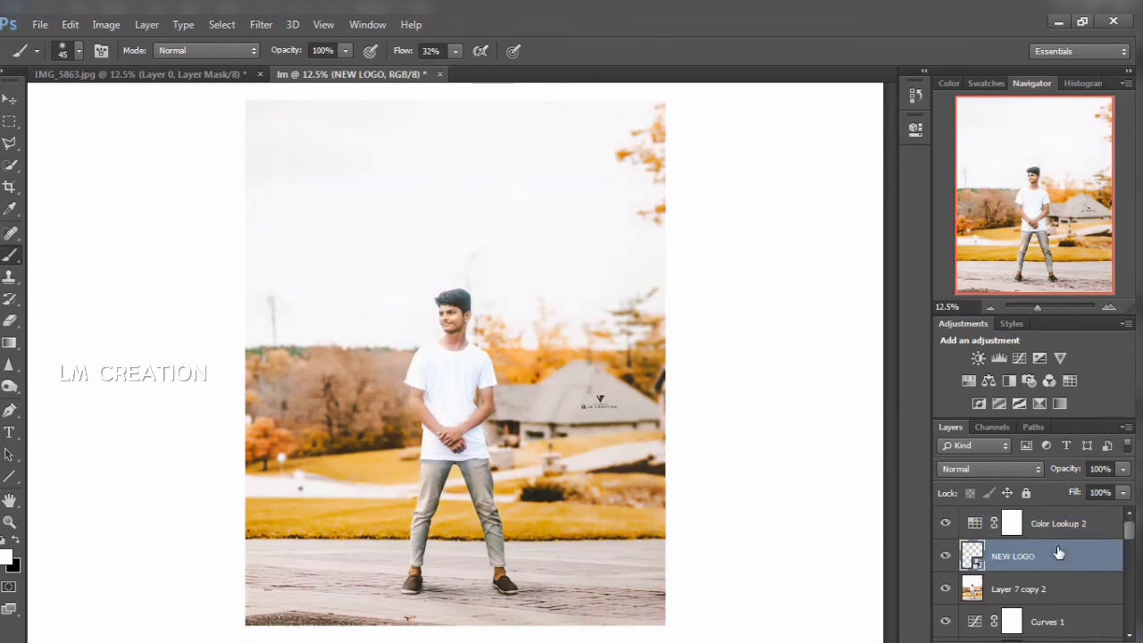
# Save a JPEG copy of the composite on drive E: as IMG_58631 without replacing the existing IMG_5863
pyautogui.hotkey('ctrl', 'alt', 's')
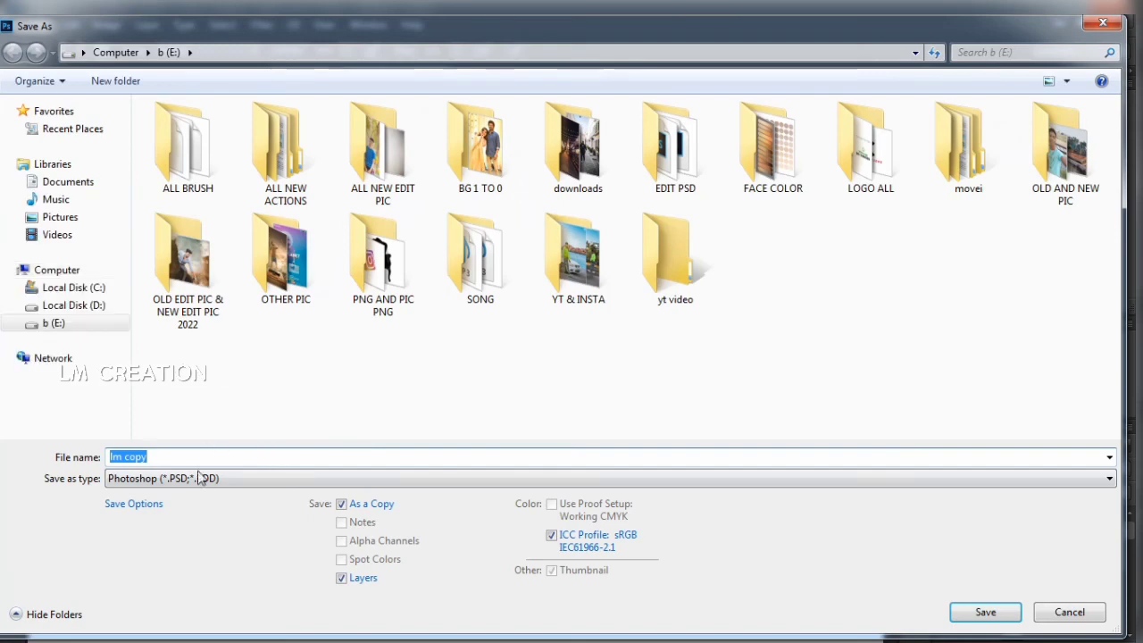
pyautogui.click(353, 478)
pyautogui.click(347, 324)
pyautogui.click(970, 284)
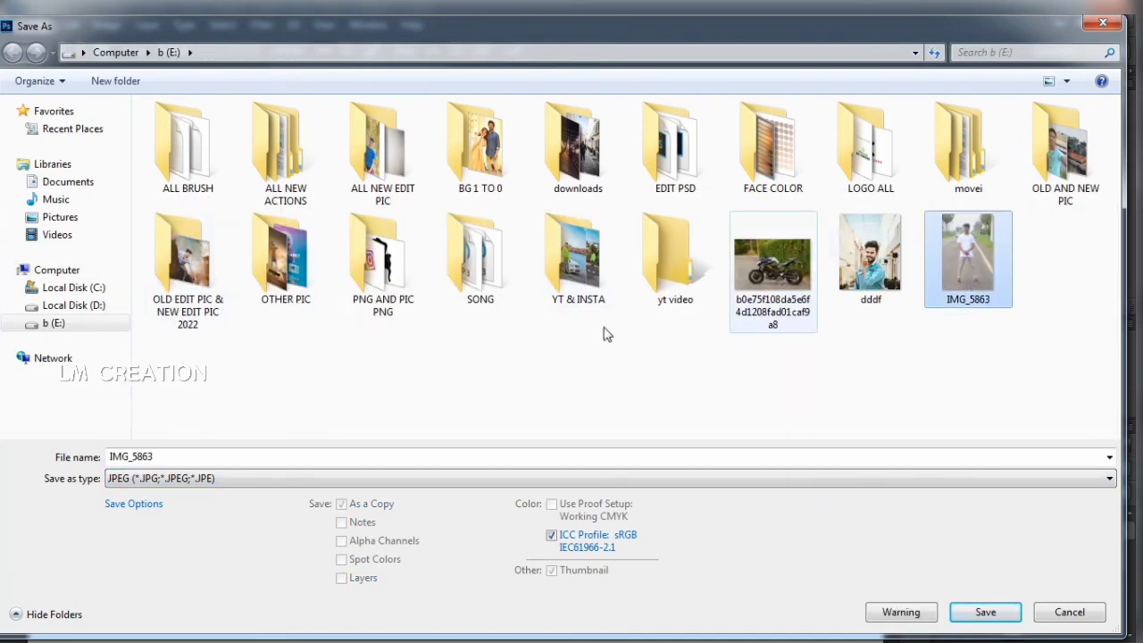
pyautogui.click(983, 611)
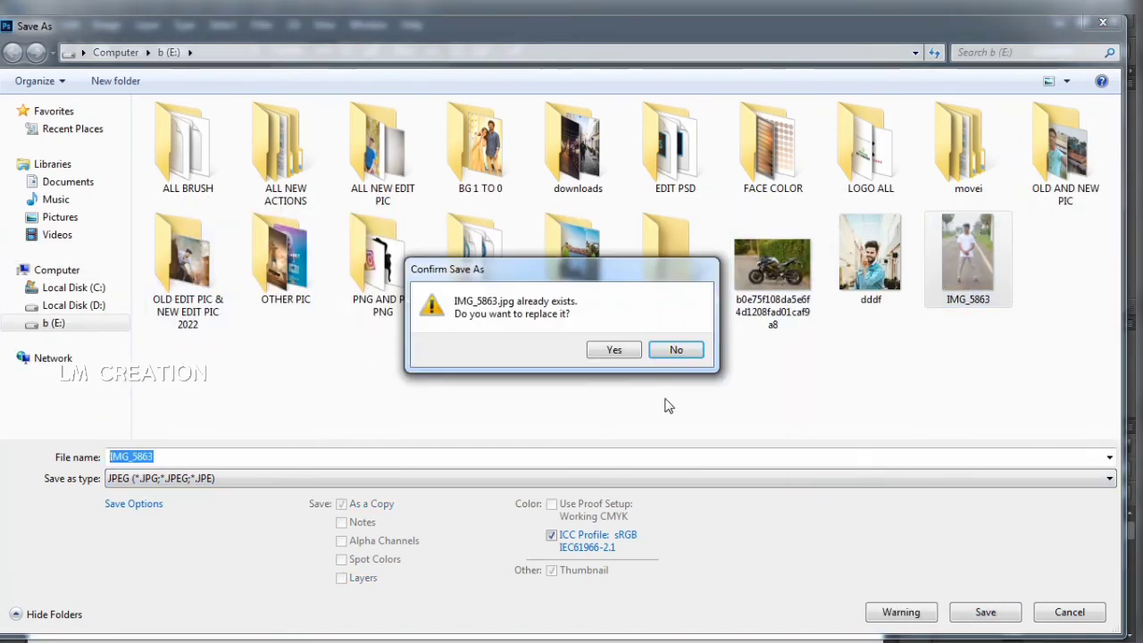
pyautogui.click(679, 350)
pyautogui.click(579, 460)
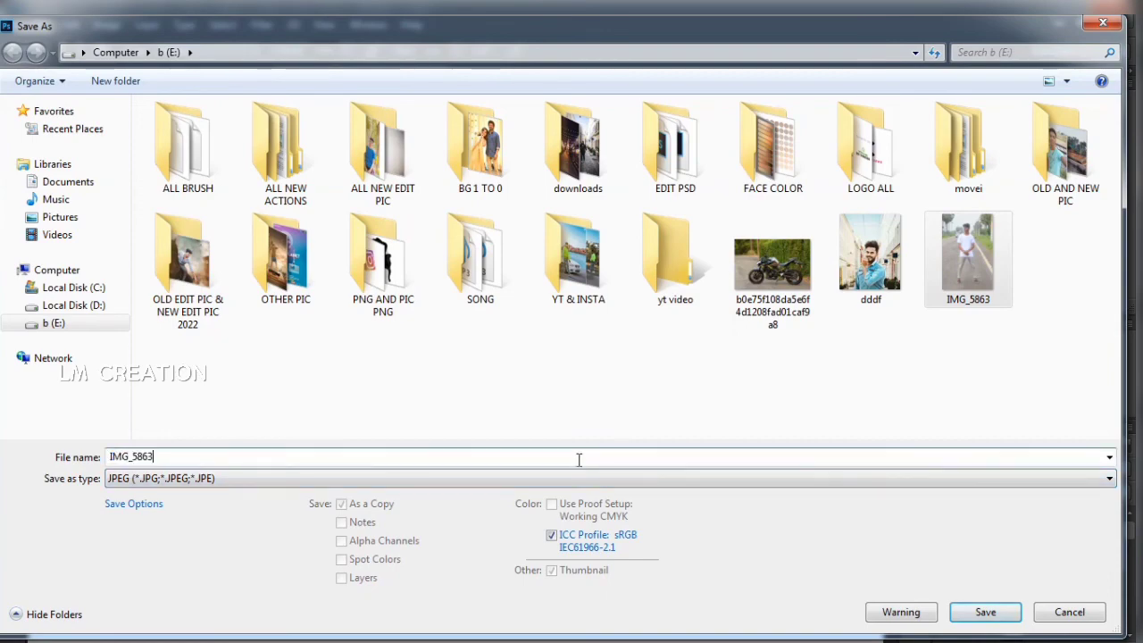
pyautogui.write('1')
pyautogui.click(982, 611)
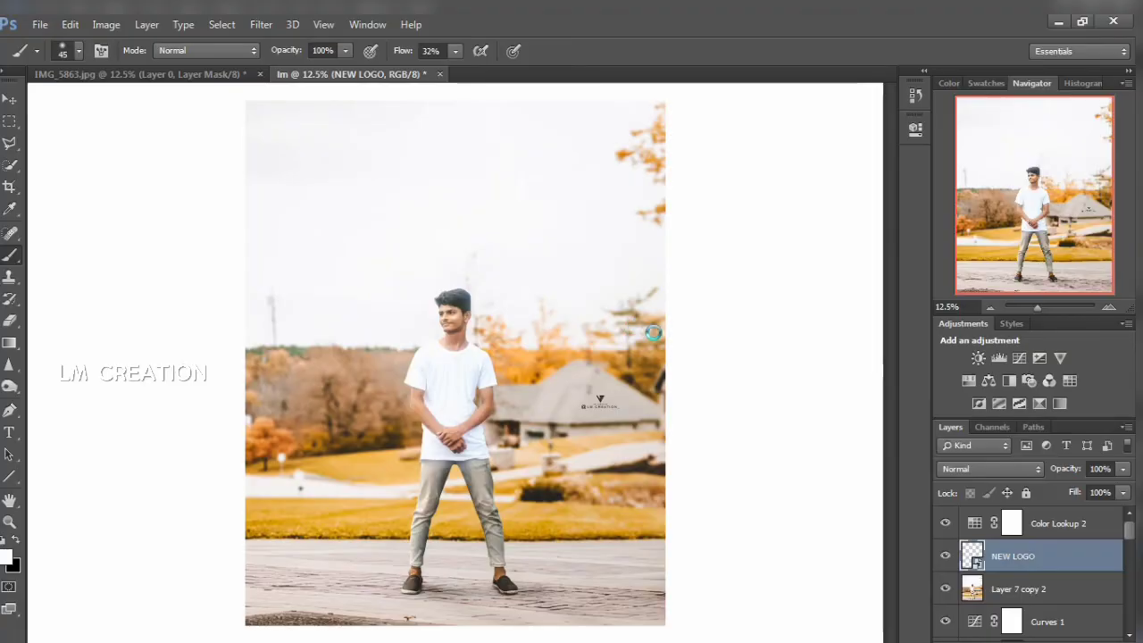